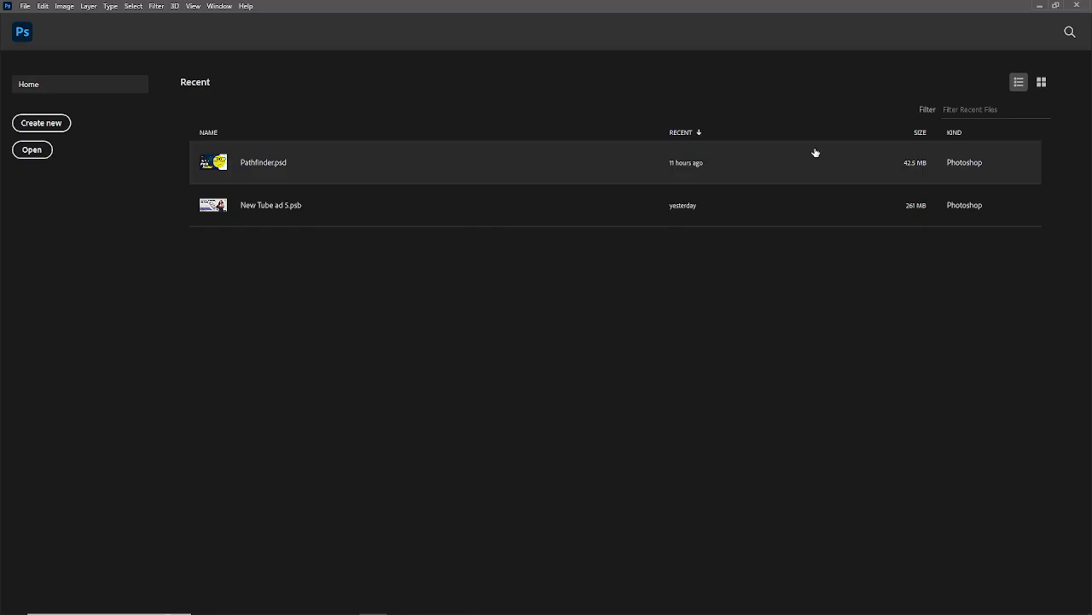
- Create a new document 1920 by 1080 pixels at a resolution of 300 pixels/inch
left_click(46, 128)
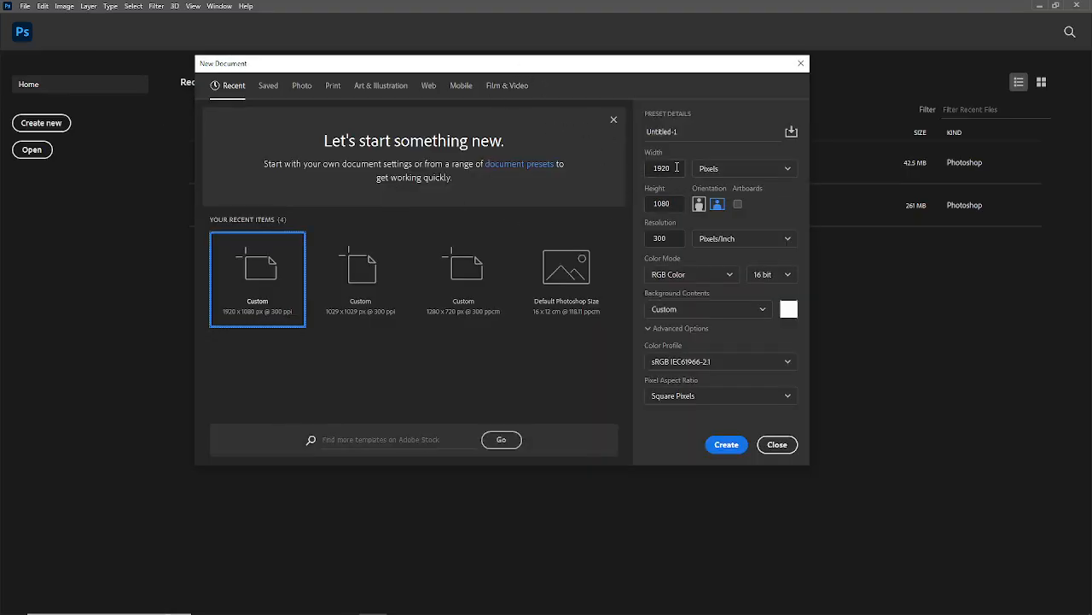
left_click(742, 170)
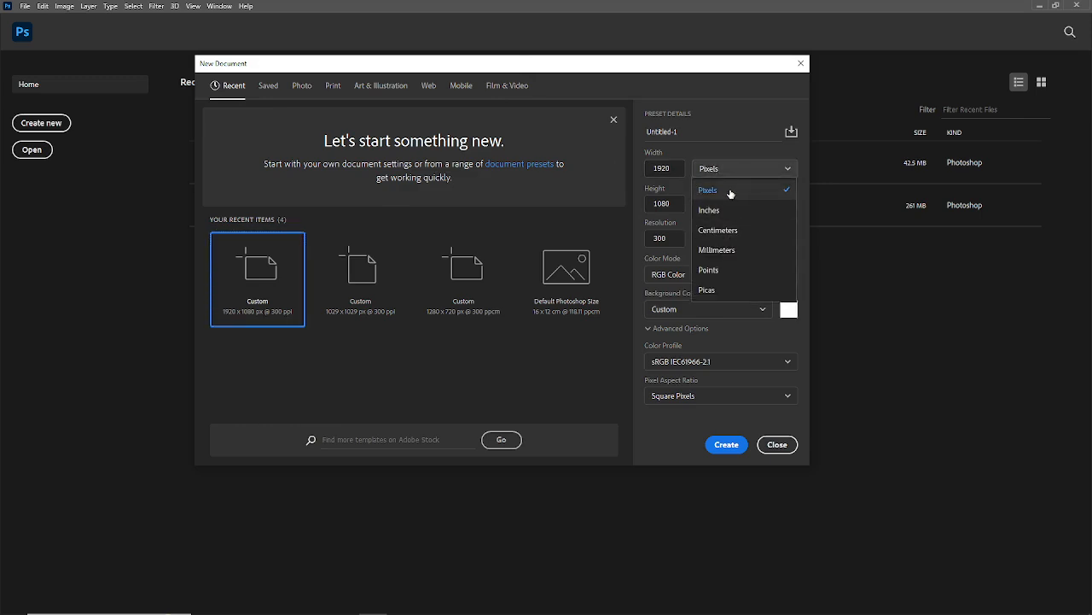
left_click(730, 194)
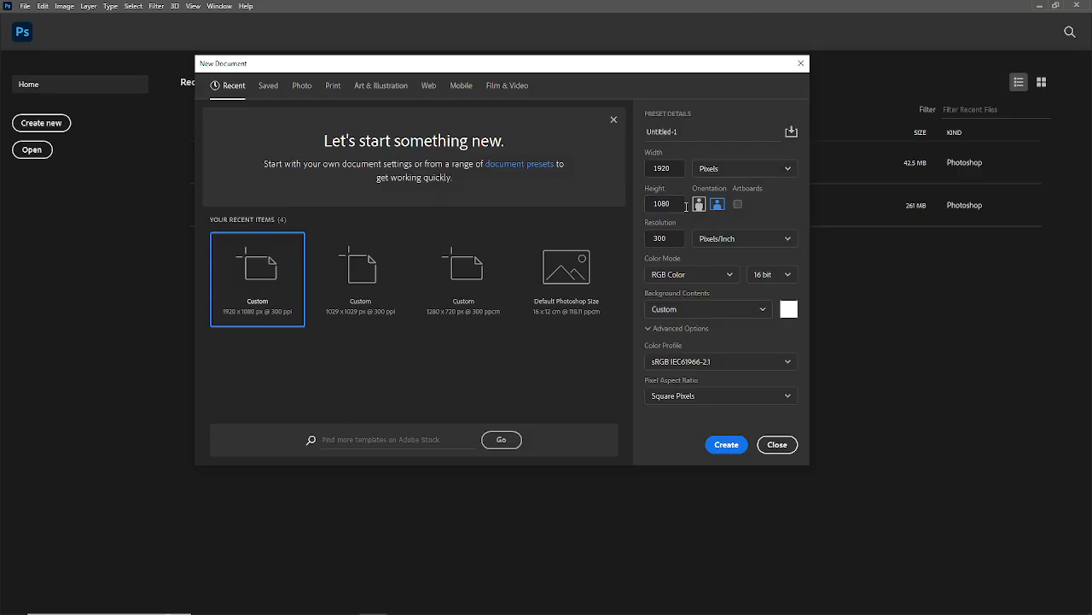
left_click_drag(681, 205, 623, 207)
left_click_drag(670, 239, 633, 236)
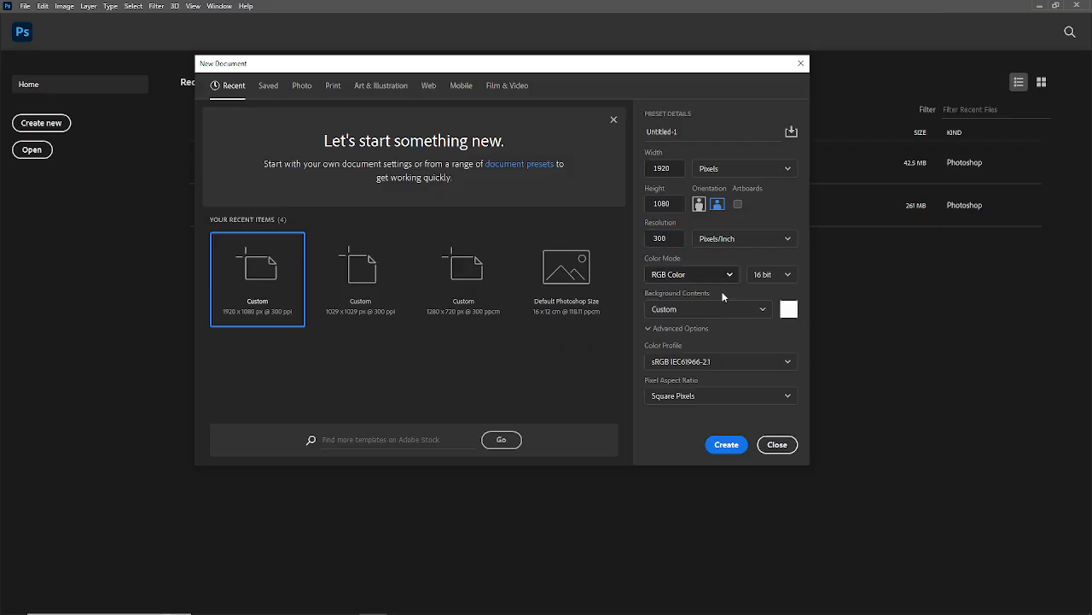
left_click(726, 445)
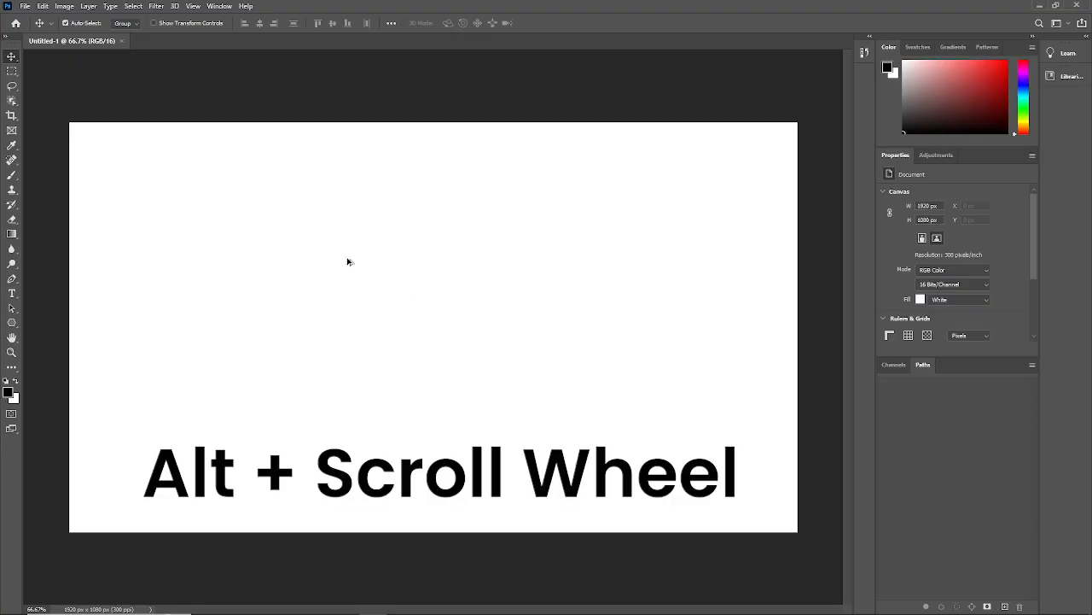
- Zoom in and out on the blank canvas and pan across it to inspect different areas
scroll(363, 281, "down", 3)
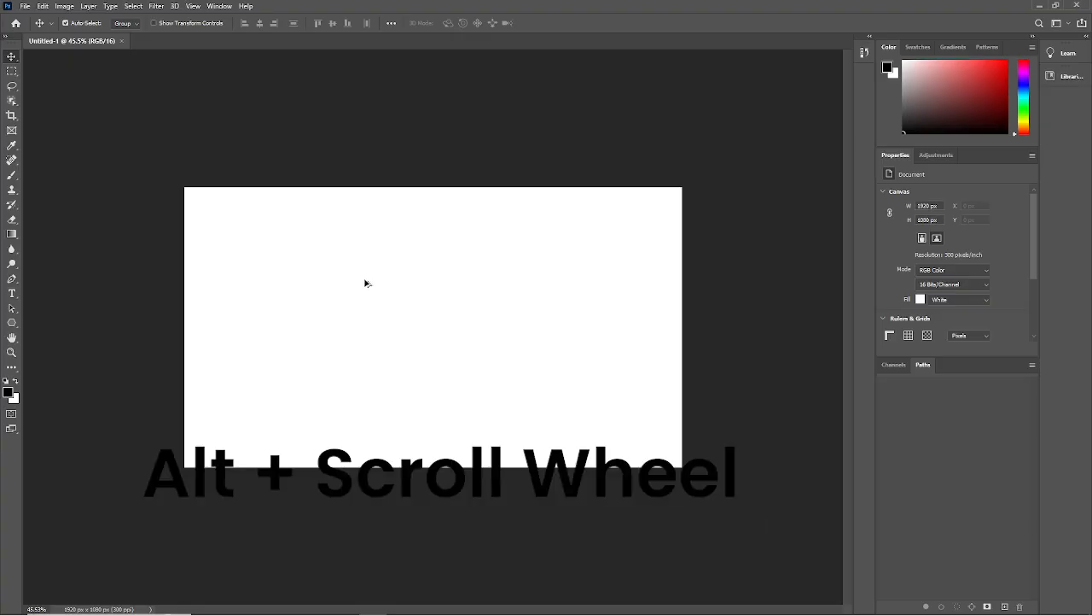
scroll(363, 282, "up", 2)
scroll(365, 283, "down", 1)
scroll(365, 283, "up", 2)
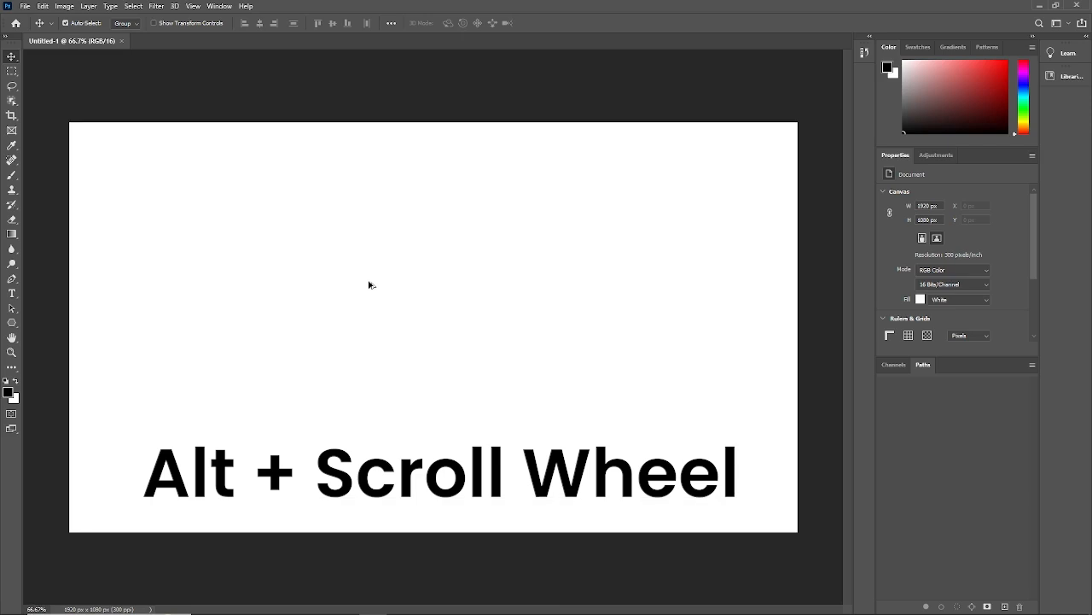
scroll(397, 288, "up", 2)
scroll(397, 290, "down", 3)
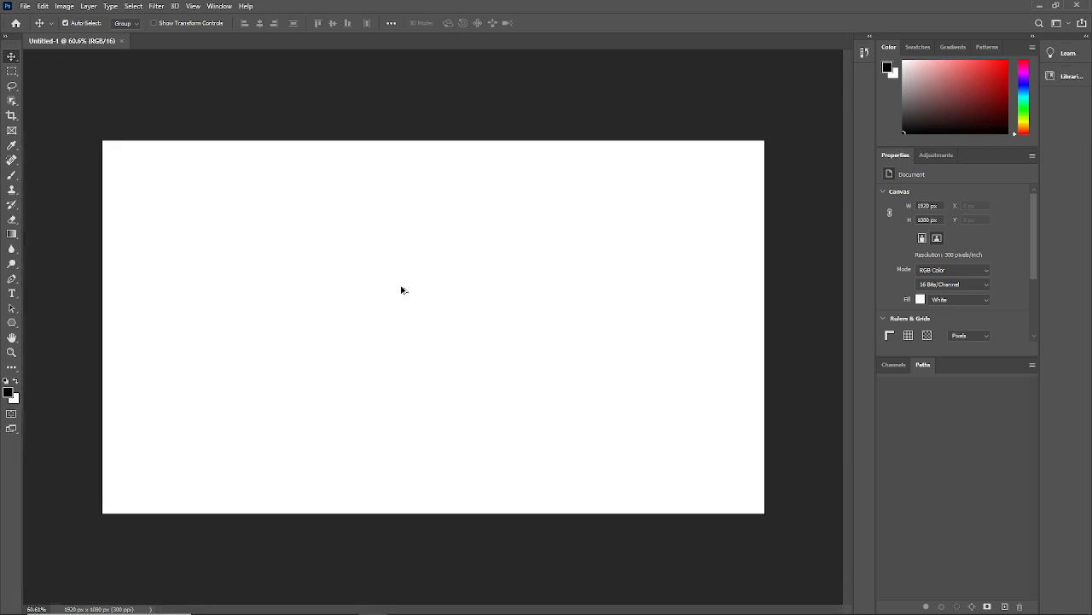
scroll(399, 290, "down", 1)
scroll(401, 295, "up", 3)
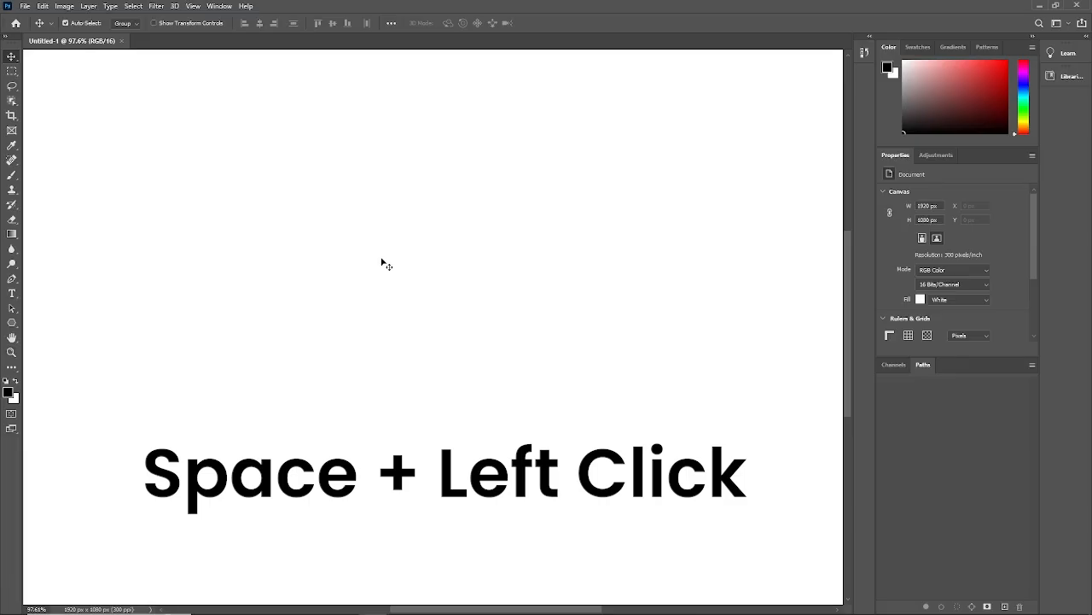
key("space")
left_click_drag(385, 255, 402, 239)
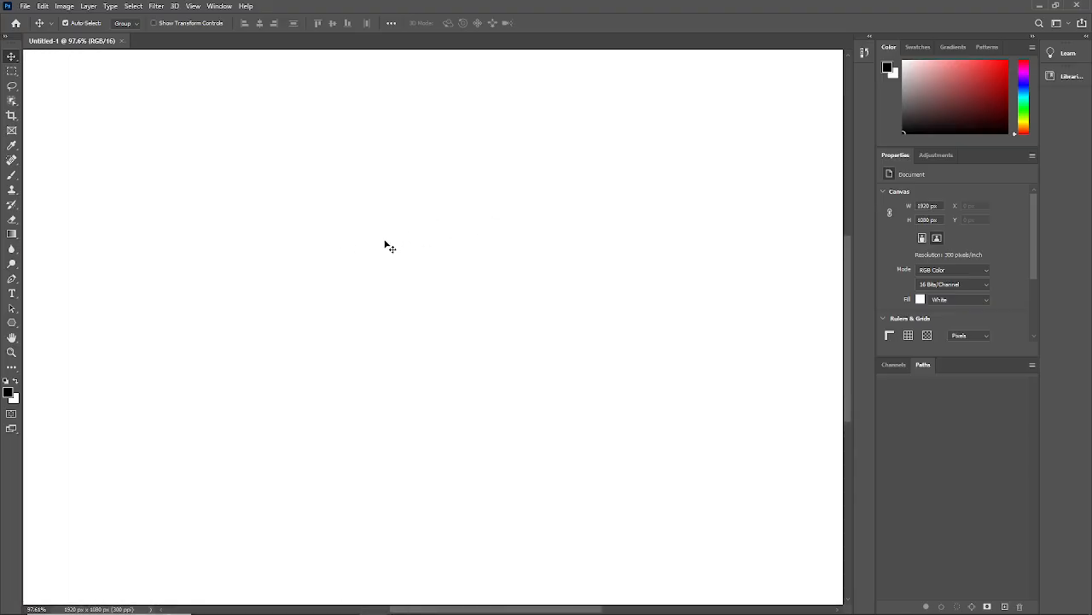
scroll(356, 280, "down", 5)
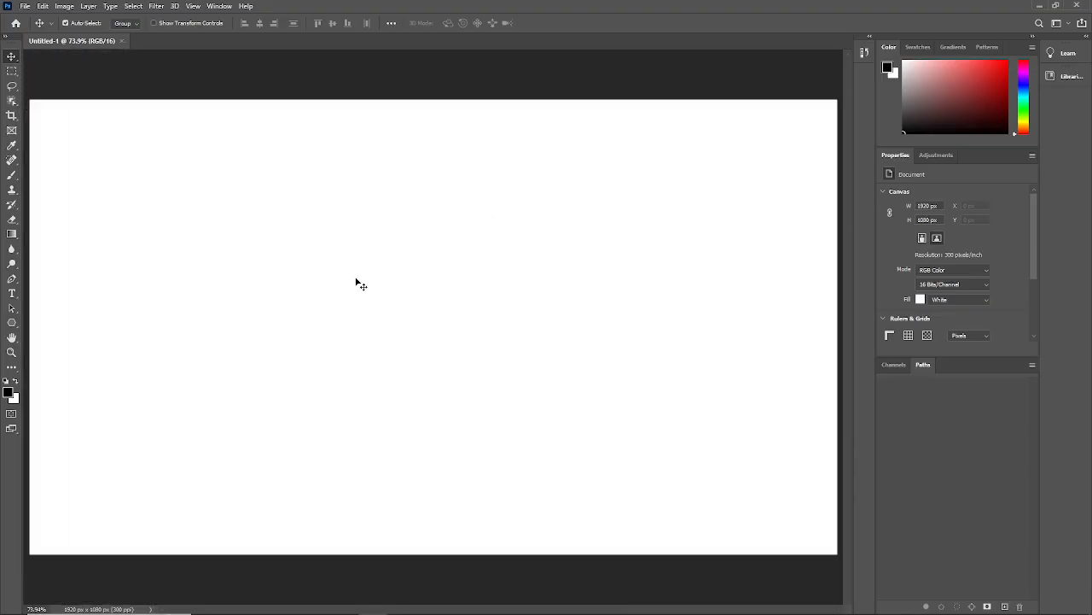
scroll(377, 274, "up", 1)
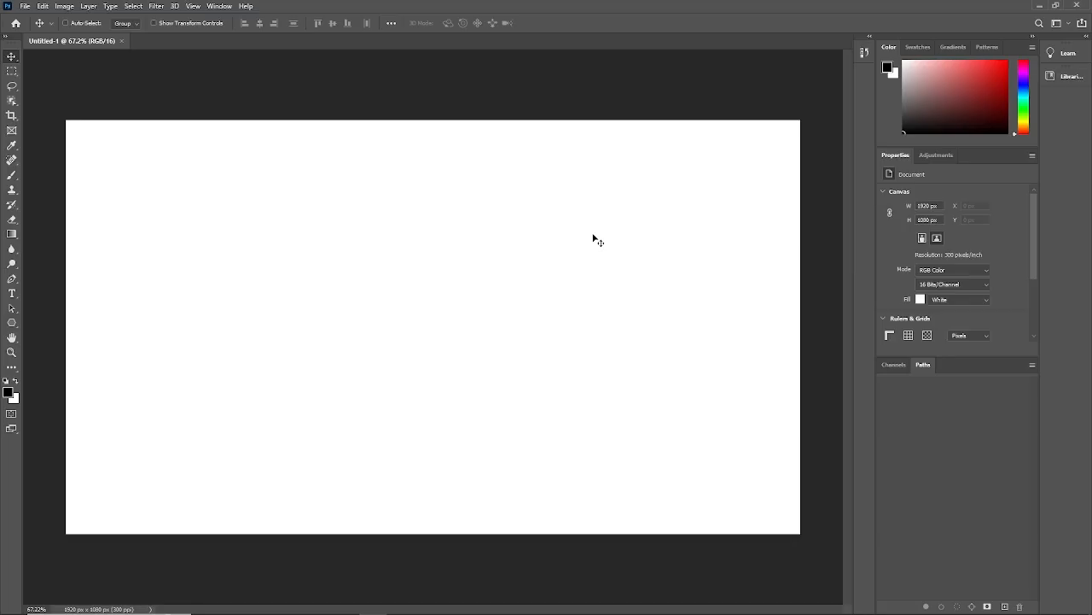
- Show the Layers panel and position it floating over the right half of the canvas
left_click(218, 7)
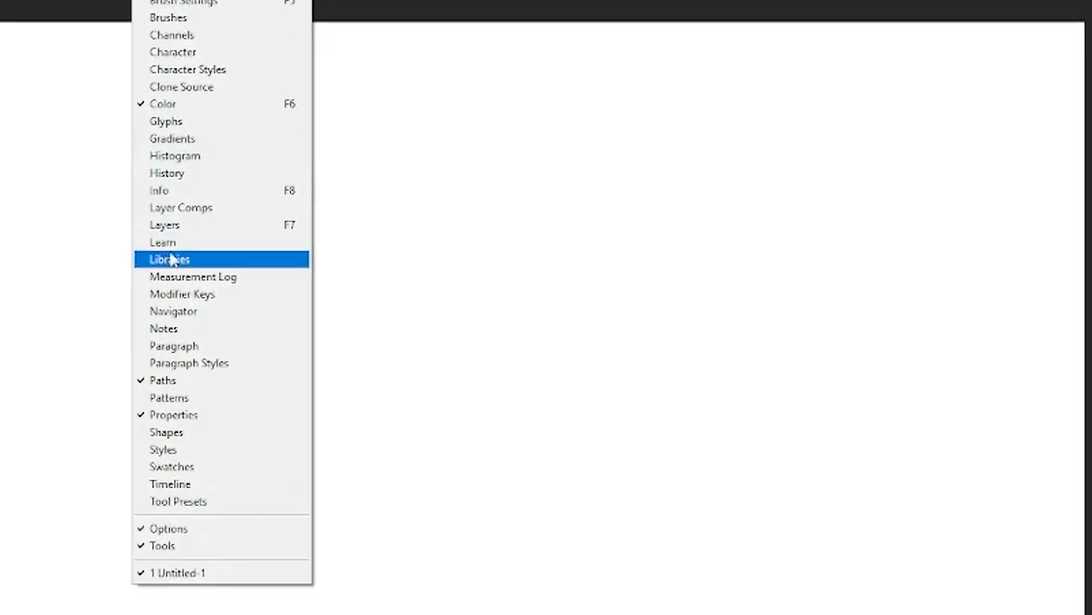
left_click(165, 225)
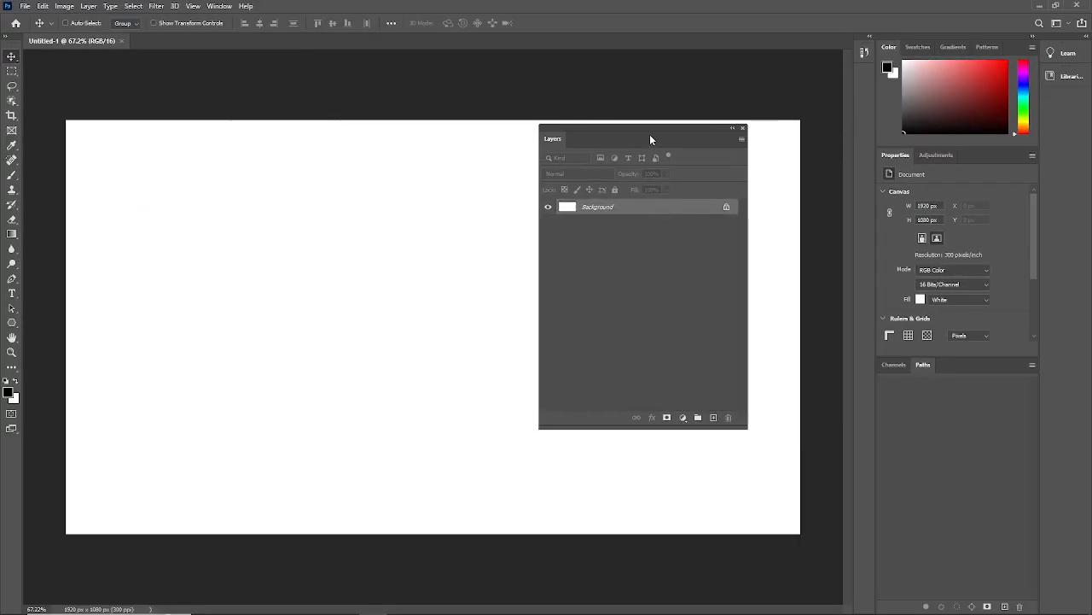
left_click_drag(651, 134, 647, 134)
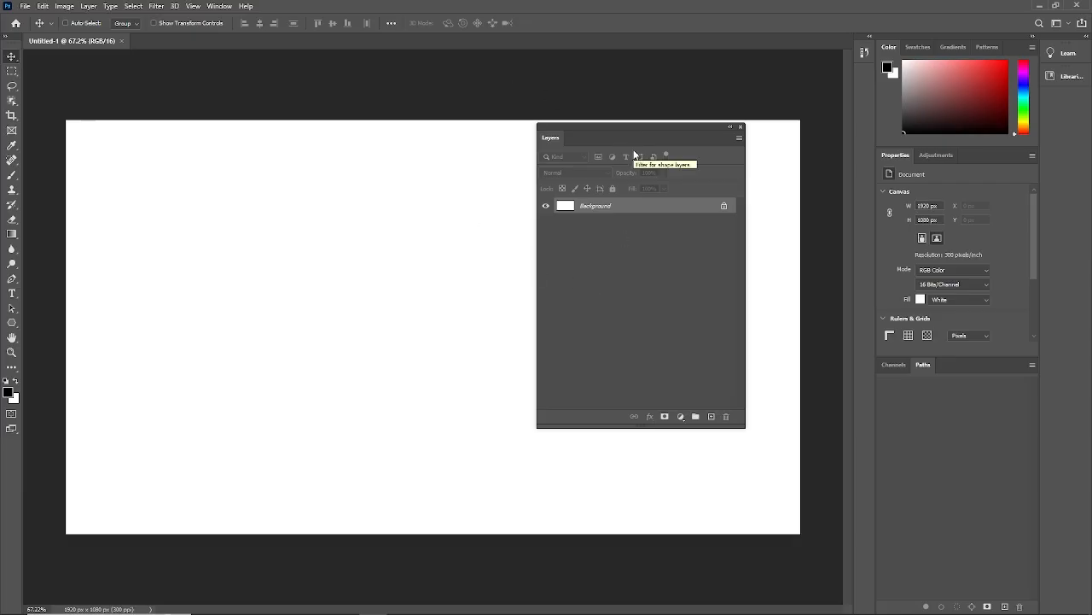
left_click_drag(632, 139, 607, 138)
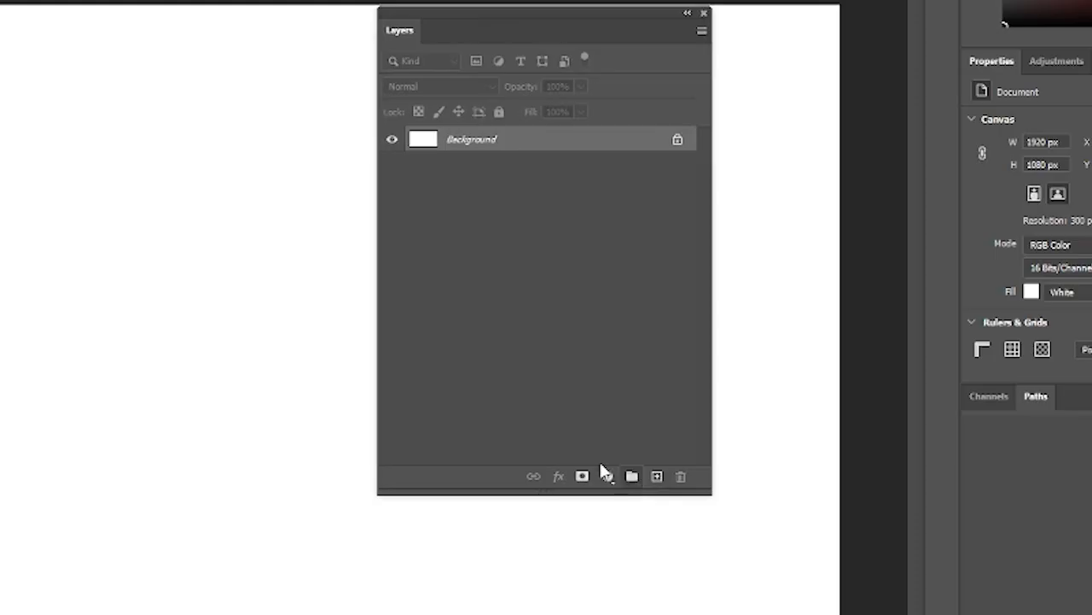
- Add five new empty layers above the Background layer
left_click(657, 481)
left_click(656, 481)
left_click(657, 480)
left_click(657, 481)
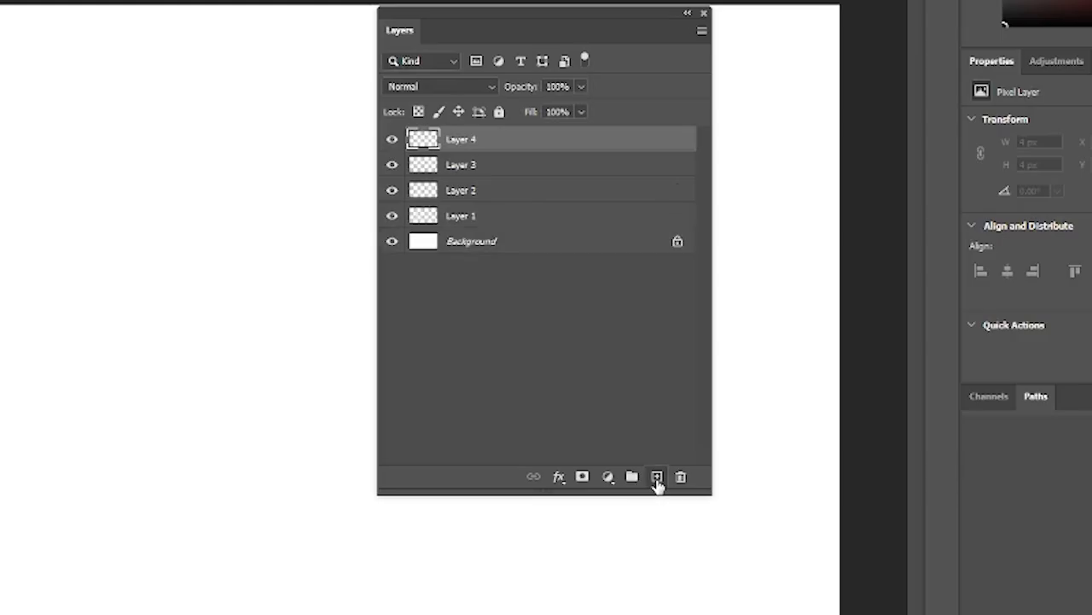
left_click(657, 480)
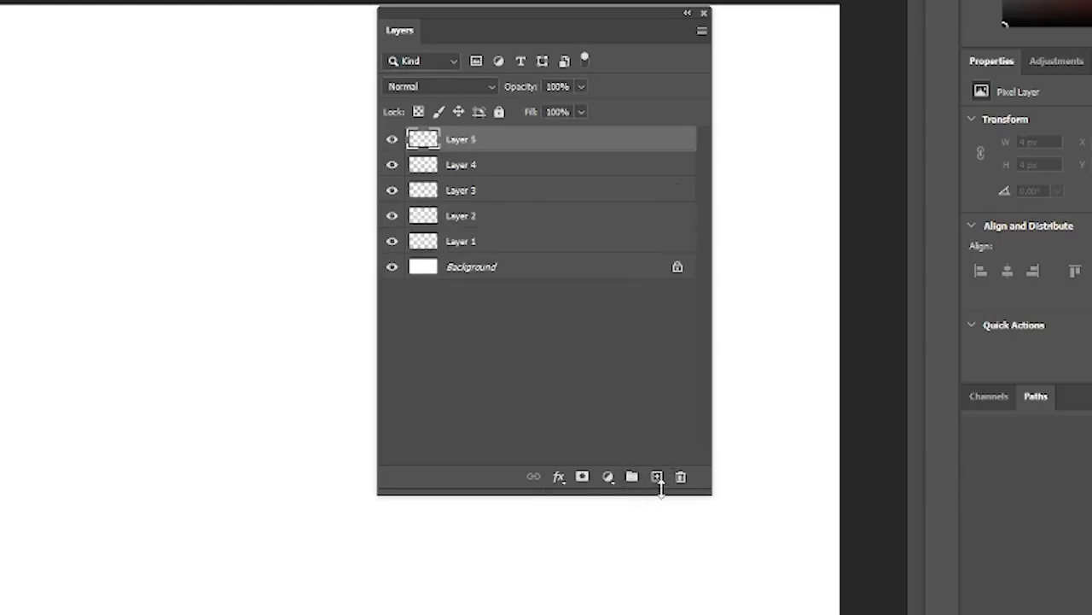
- Delete the three uppermost layers, Layer 5, Layer 4 and Layer 3, one at a time
left_click(682, 482)
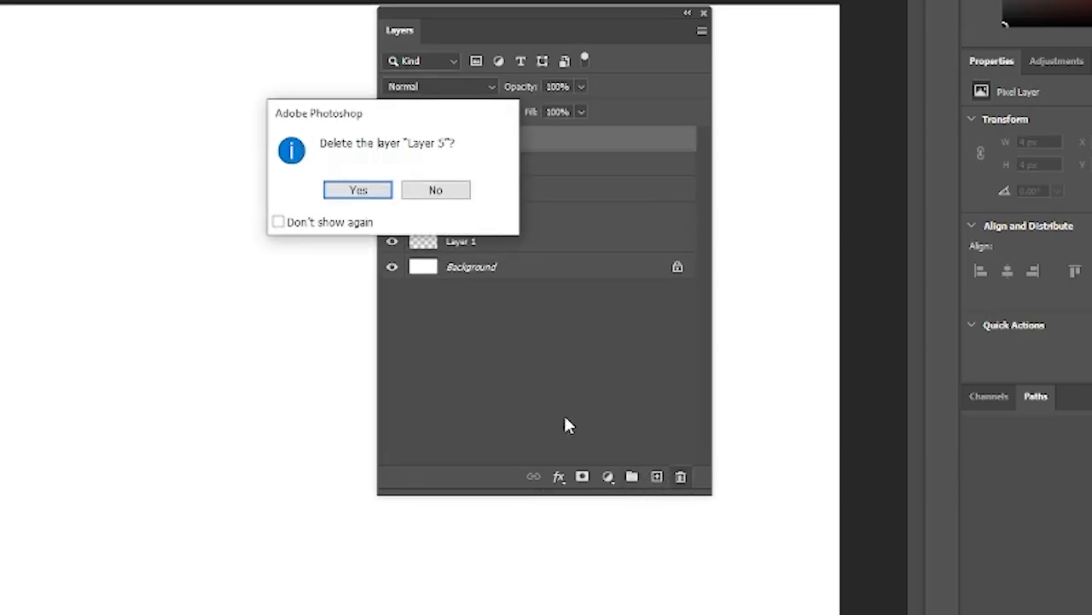
left_click(358, 189)
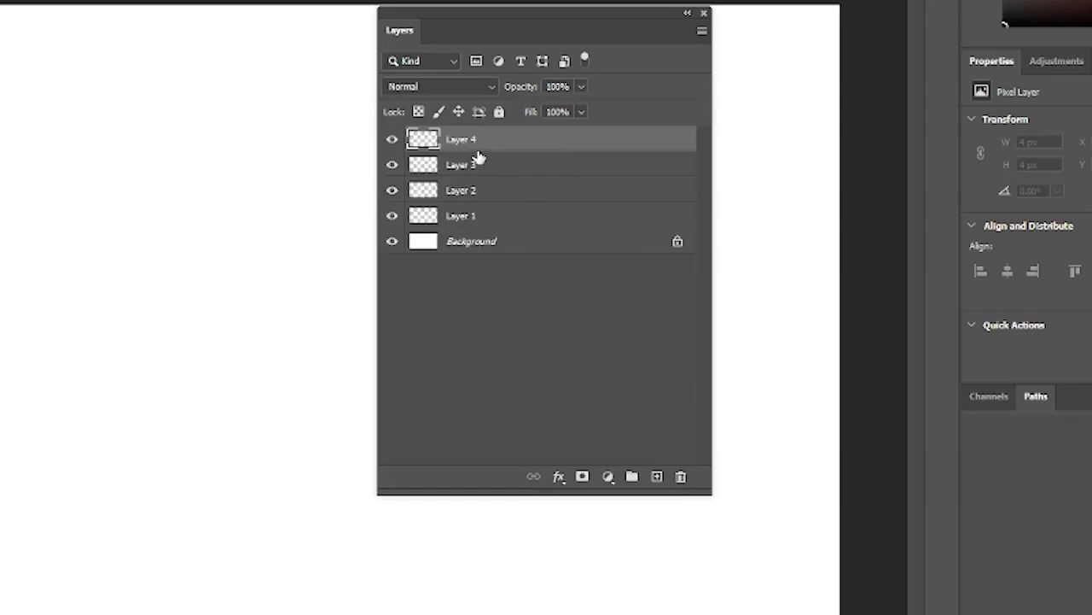
key("Delete")
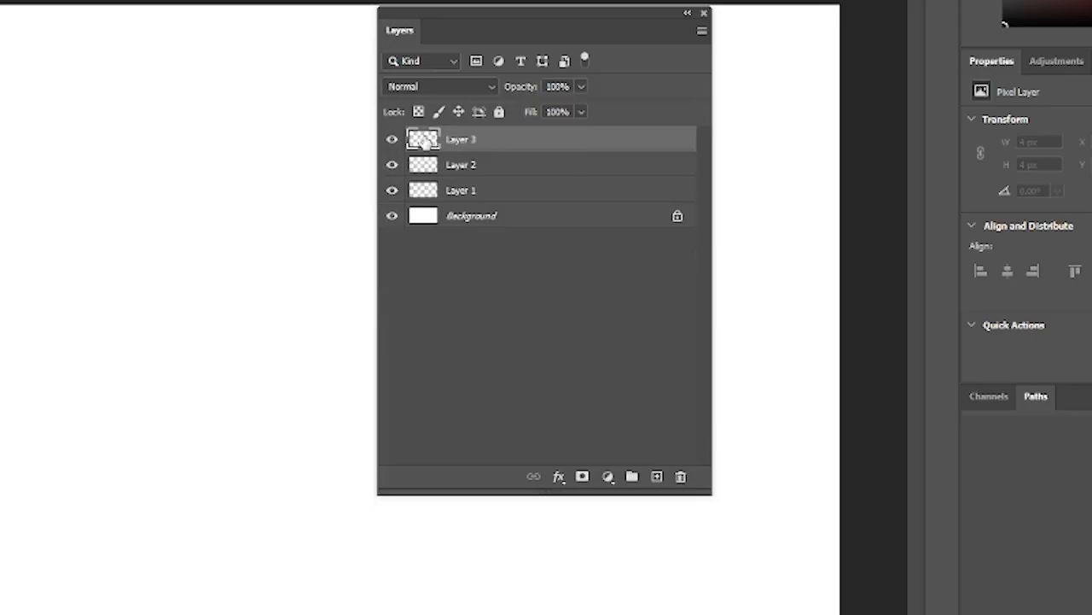
left_click_drag(425, 141, 680, 476)
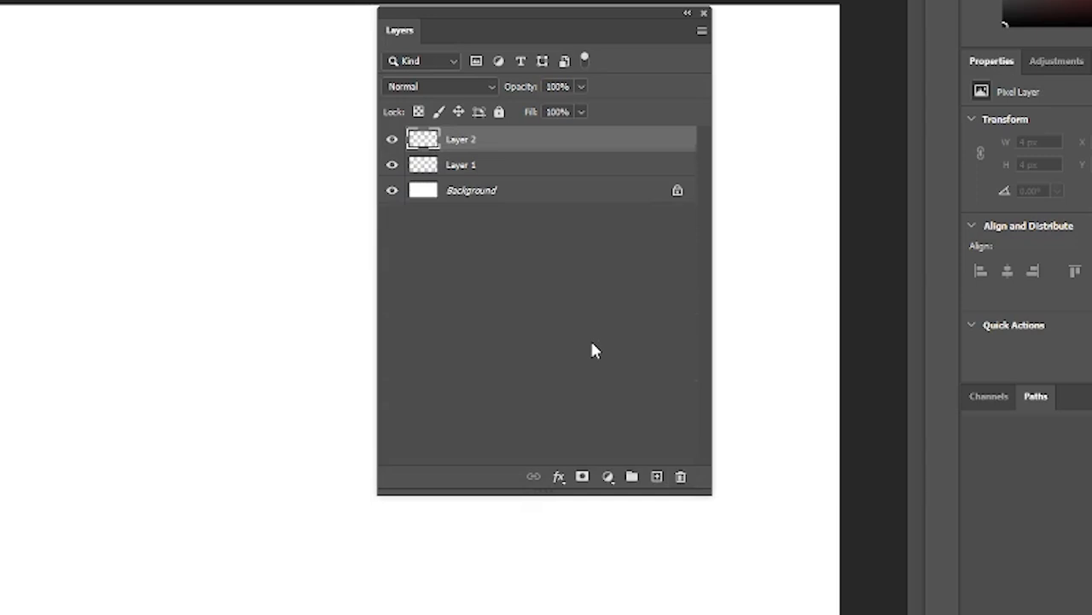
- Add two more empty layers and group Layer 1 through Layer 4, expanding and collapsing the group to check its contents
left_click(657, 477)
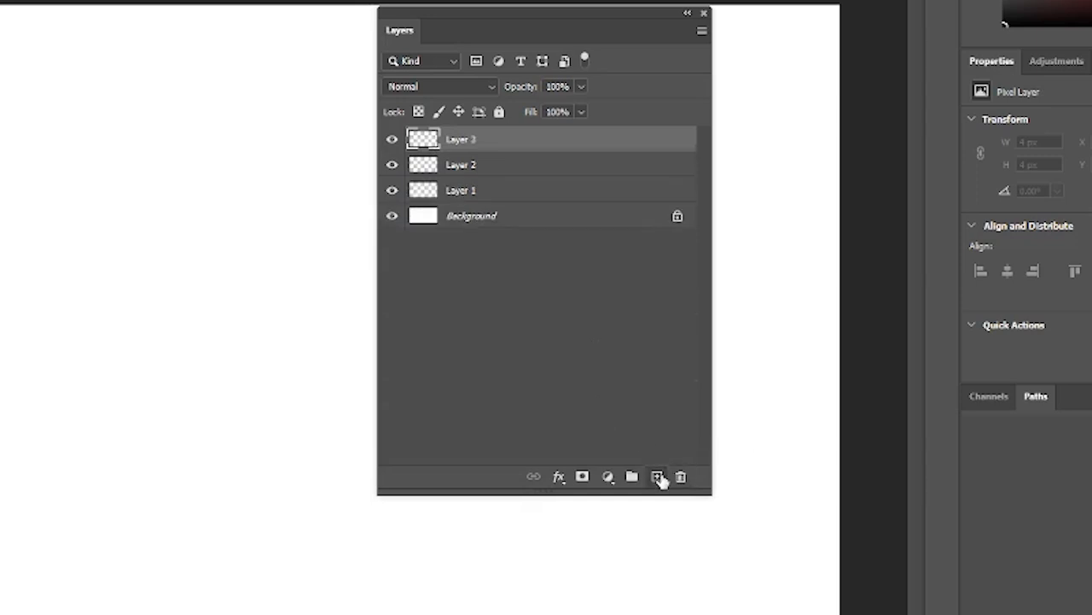
left_click(658, 477)
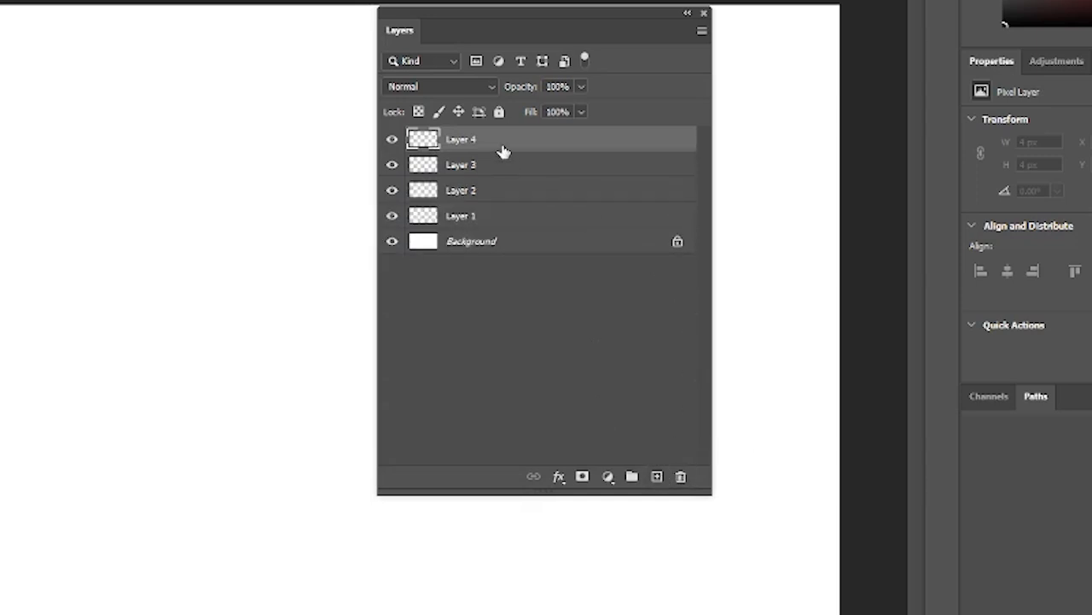
left_click(501, 223, "shift")
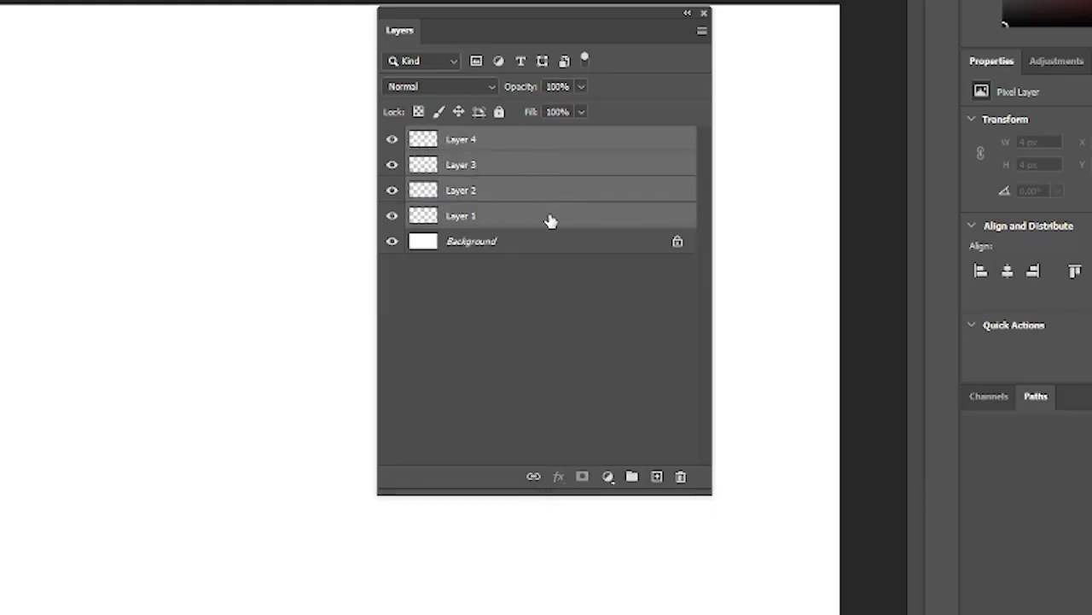
left_click(632, 475)
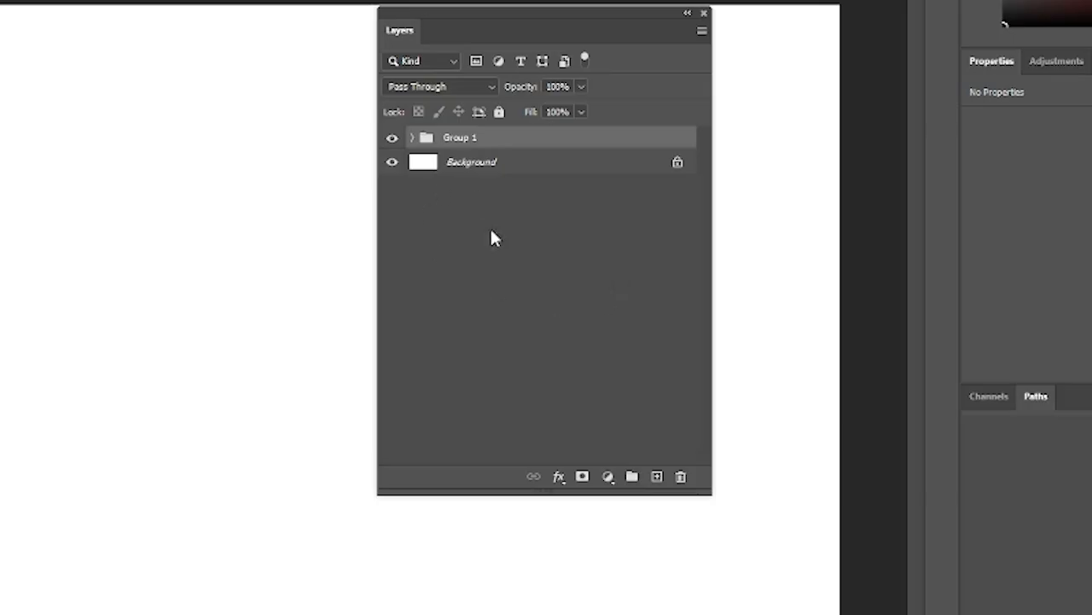
left_click(413, 138)
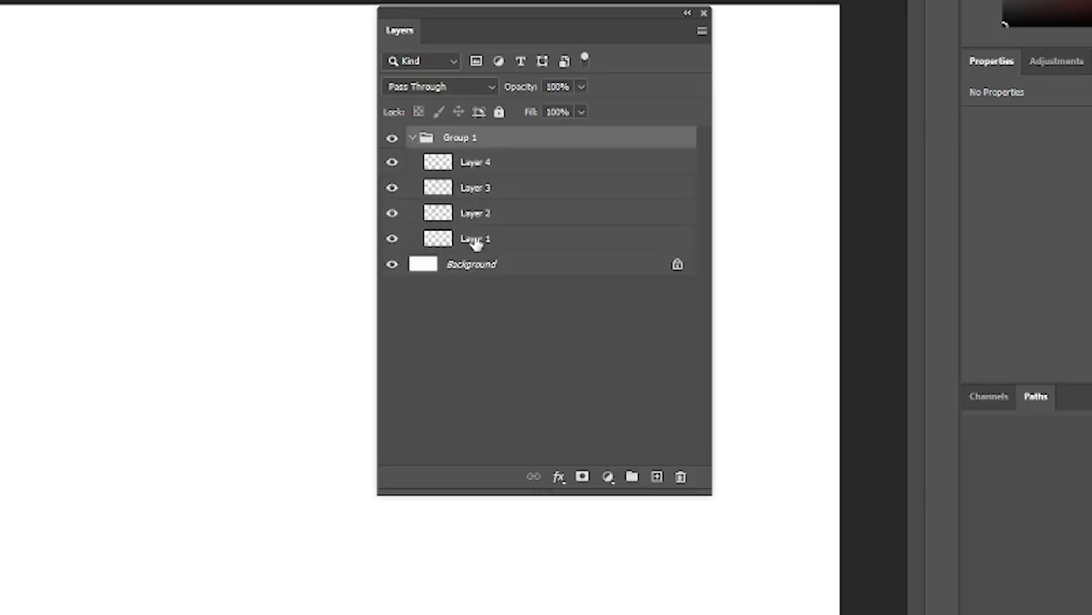
left_click(412, 141)
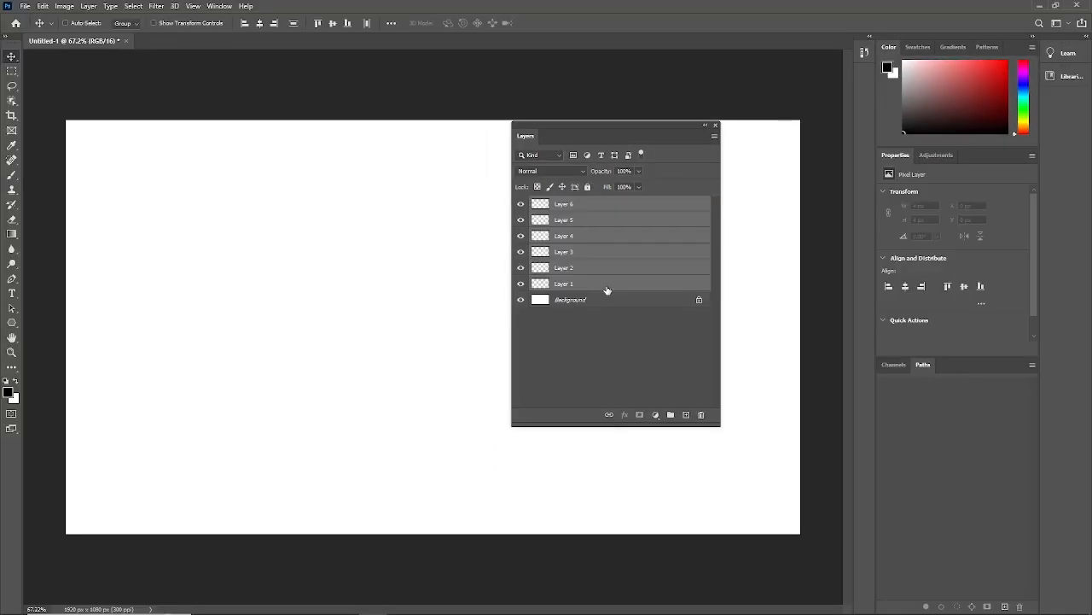
- Delete the selected Layer 1 through Layer 6, keeping only the Background layer
key("Delete")
left_click(607, 291)
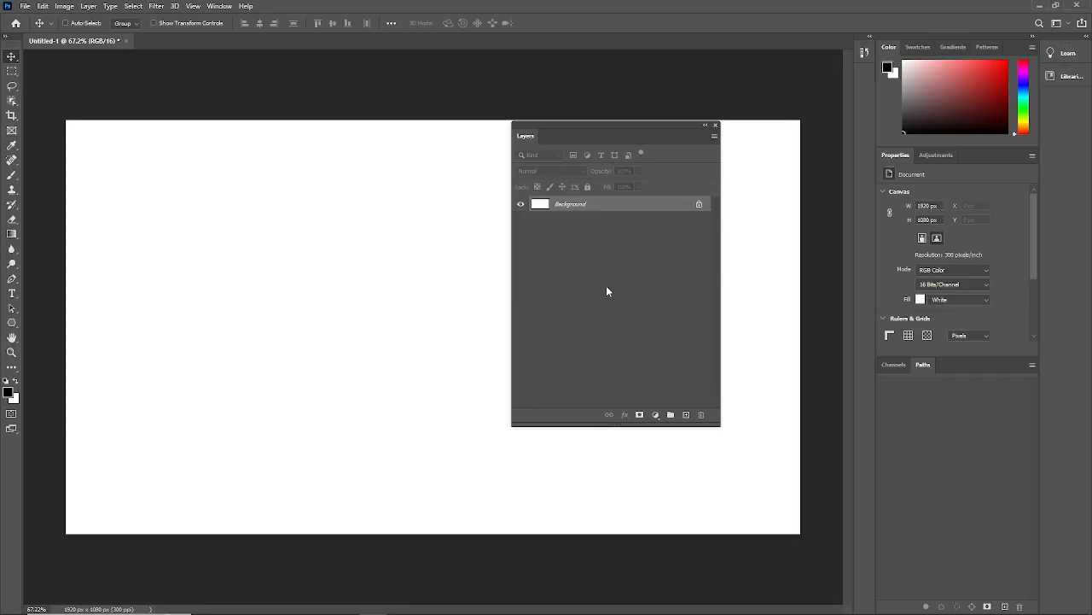
- Move the Layers panel aside to the canvas's right edge and draw a rectangle about 914 by 401 px in the canvas's upper-left area
left_click_drag(577, 137, 718, 141)
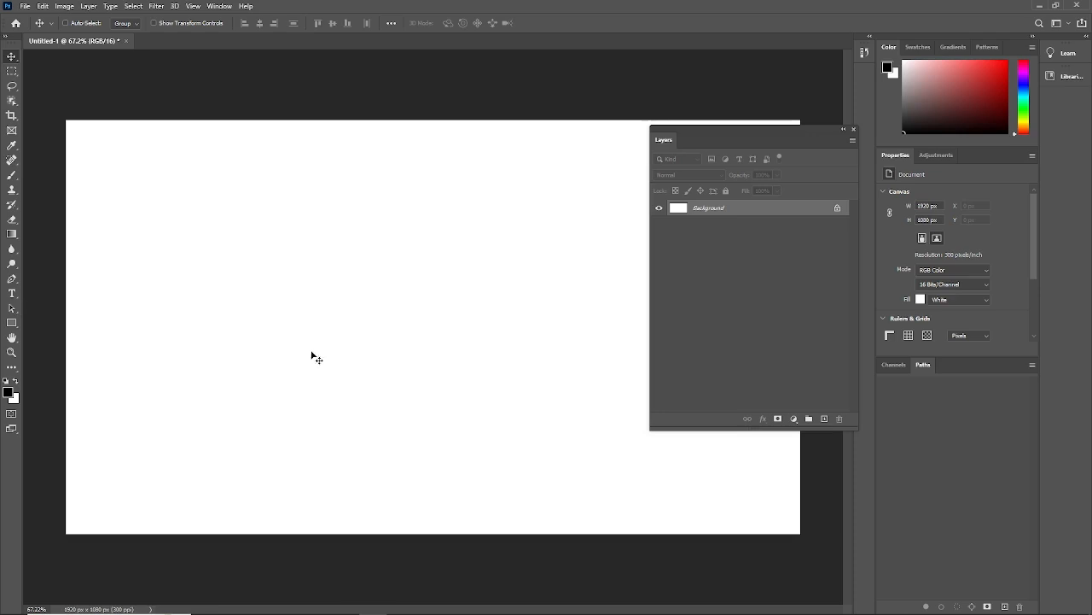
left_click(12, 323)
left_click_drag(120, 190, 470, 346)
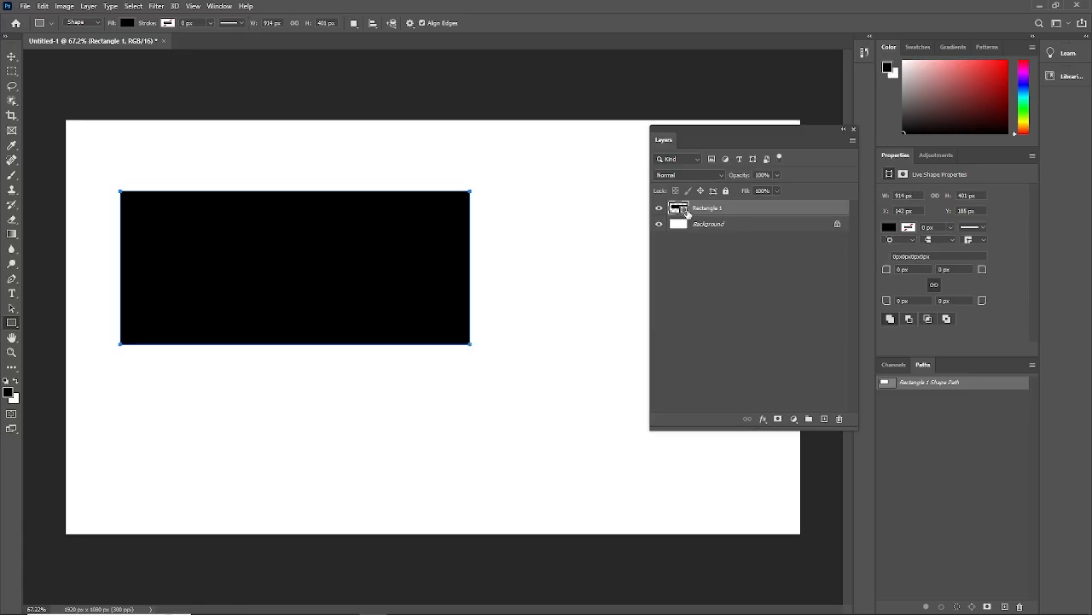
- Change the rectangle's fill color to red, hex dd0000
double_click(683, 210)
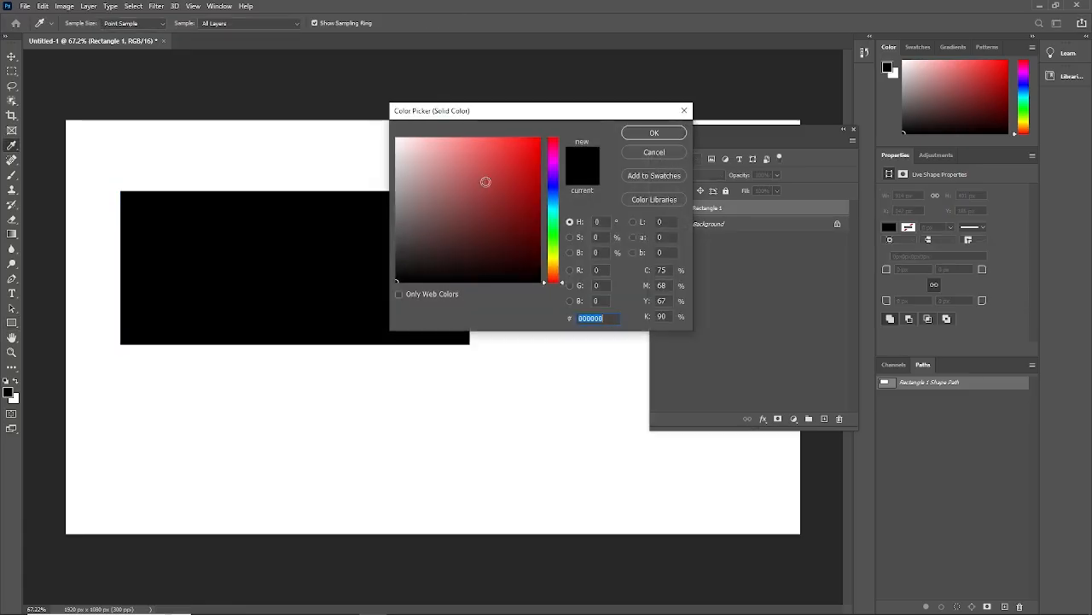
type("dd0000")
left_click(655, 133)
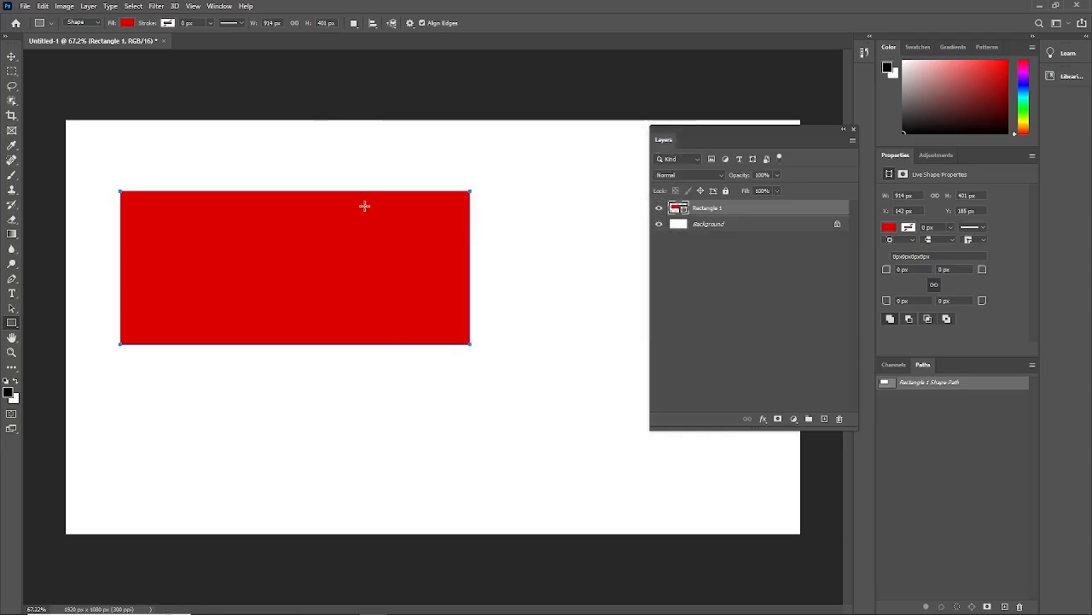
- Free-transform the rectangle to enlarge it proportionally to about 950 by 417 px and apply the transformation
left_click(12, 56)
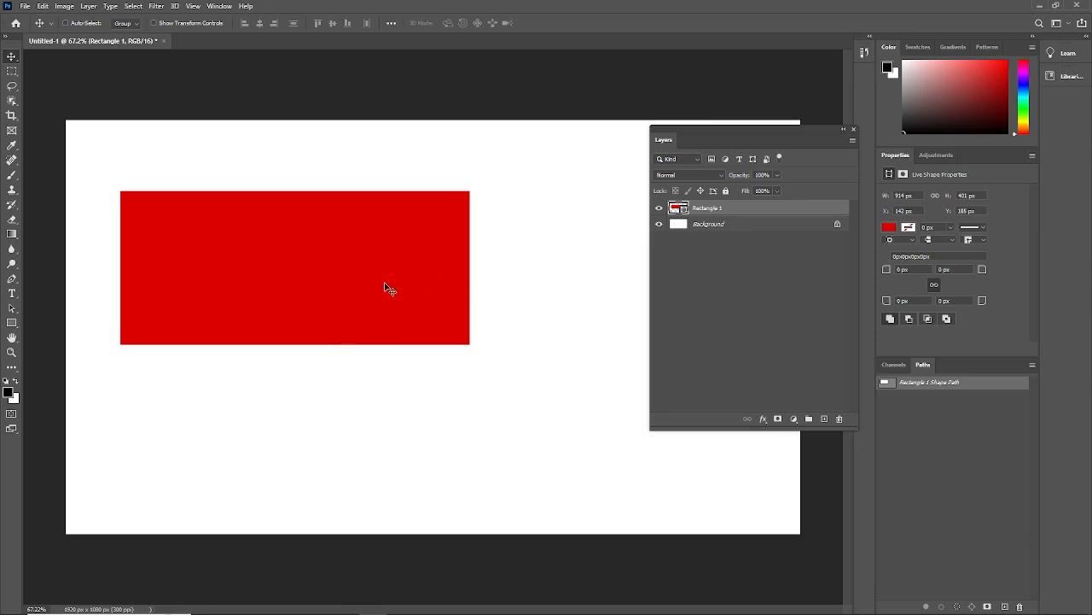
key("ctrl+t")
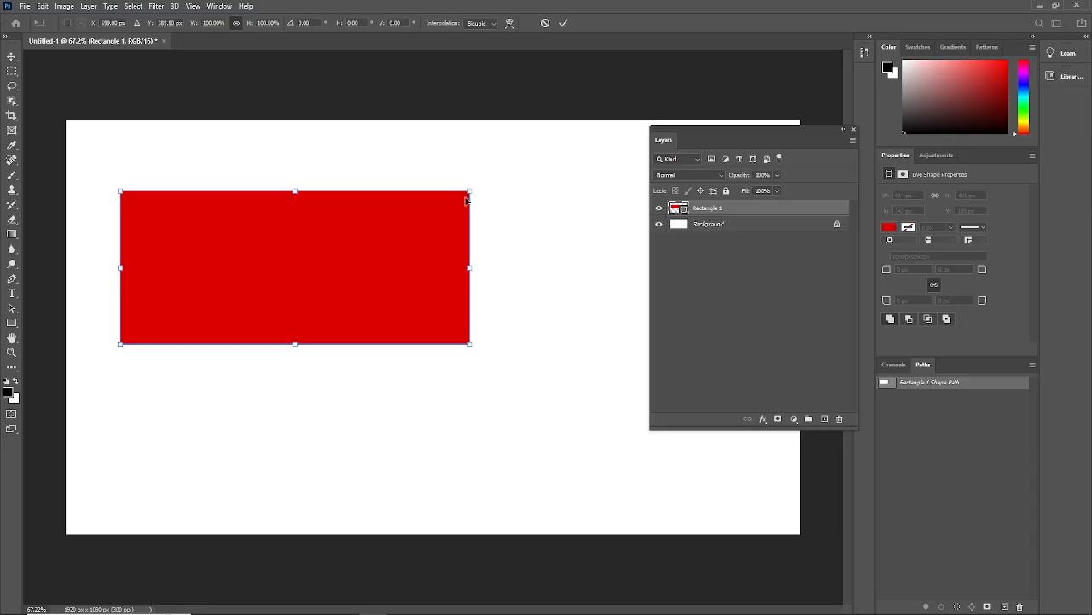
left_click_drag(466, 199, 503, 193)
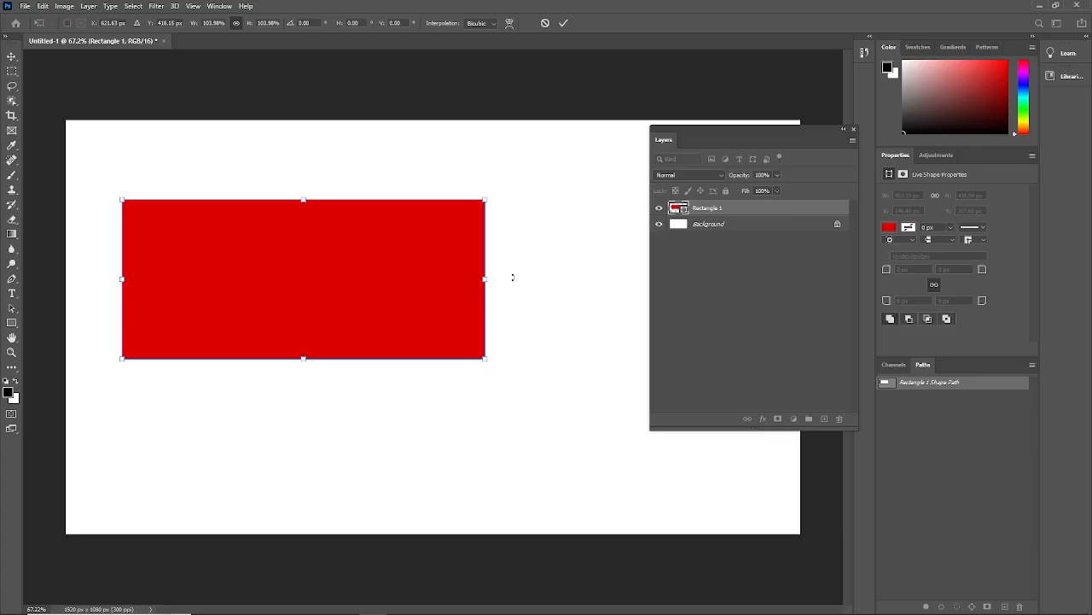
left_click(11, 56)
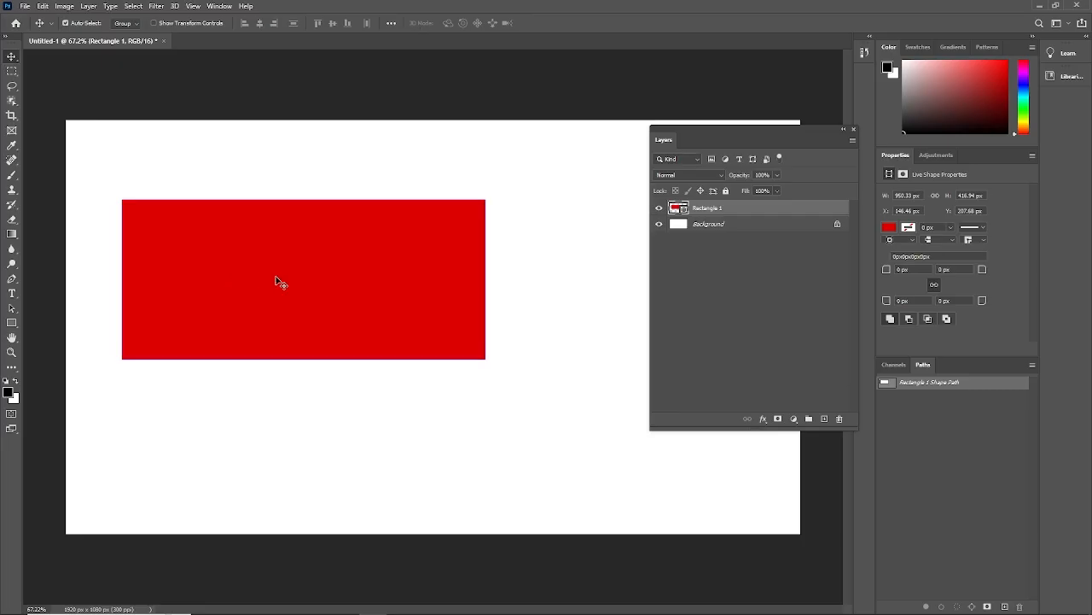
- Free-transform the rectangle with linked proportions, scaling it from its corner and around its center to about 1038 by 456 px
key("ctrl+t")
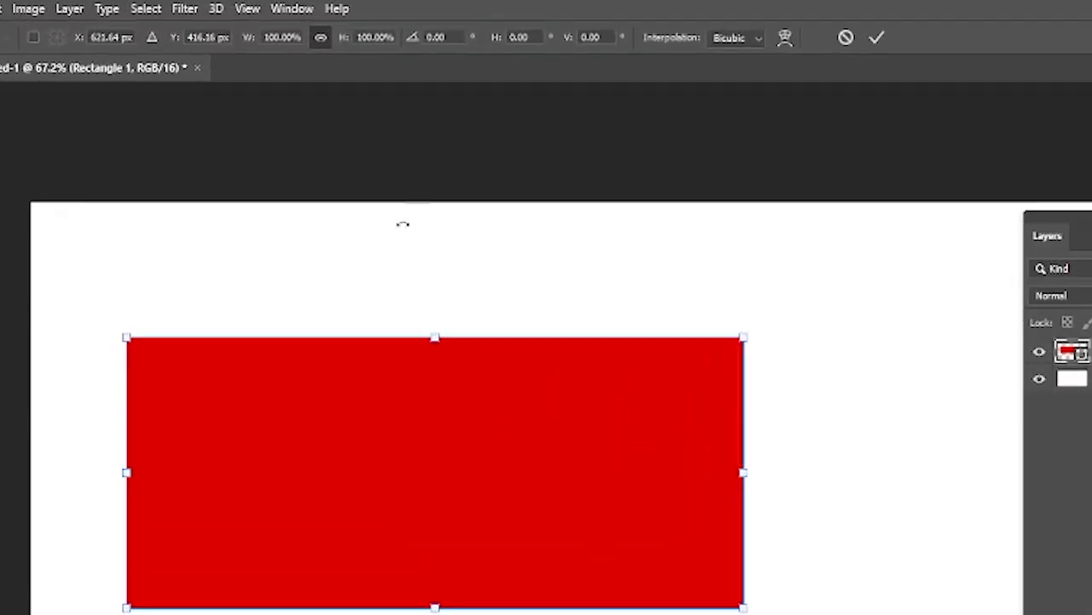
left_click(322, 38)
left_click(319, 38)
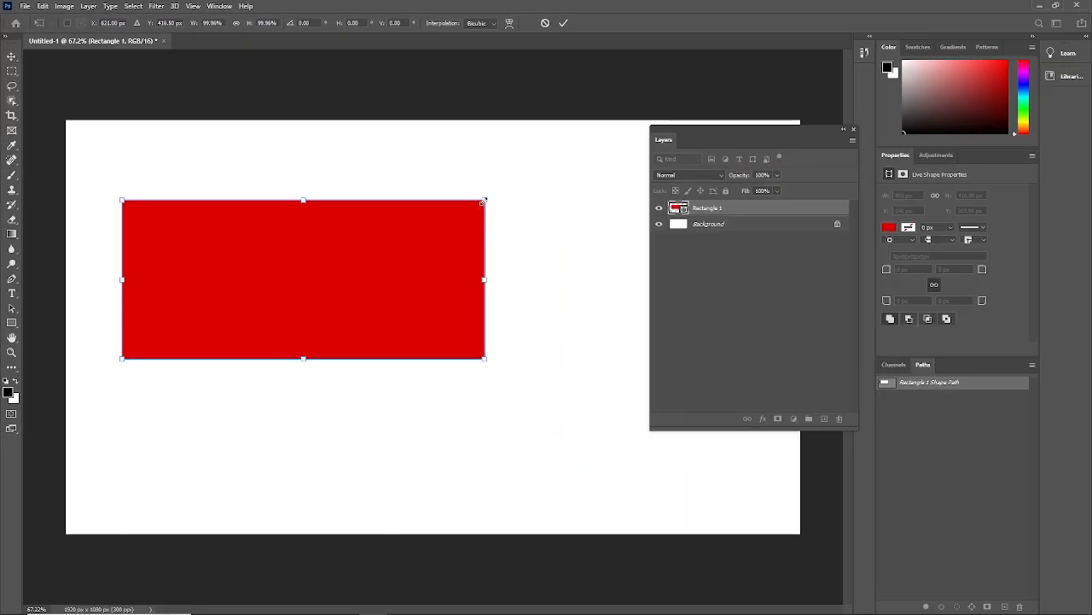
left_click_drag(483, 202, 501, 180)
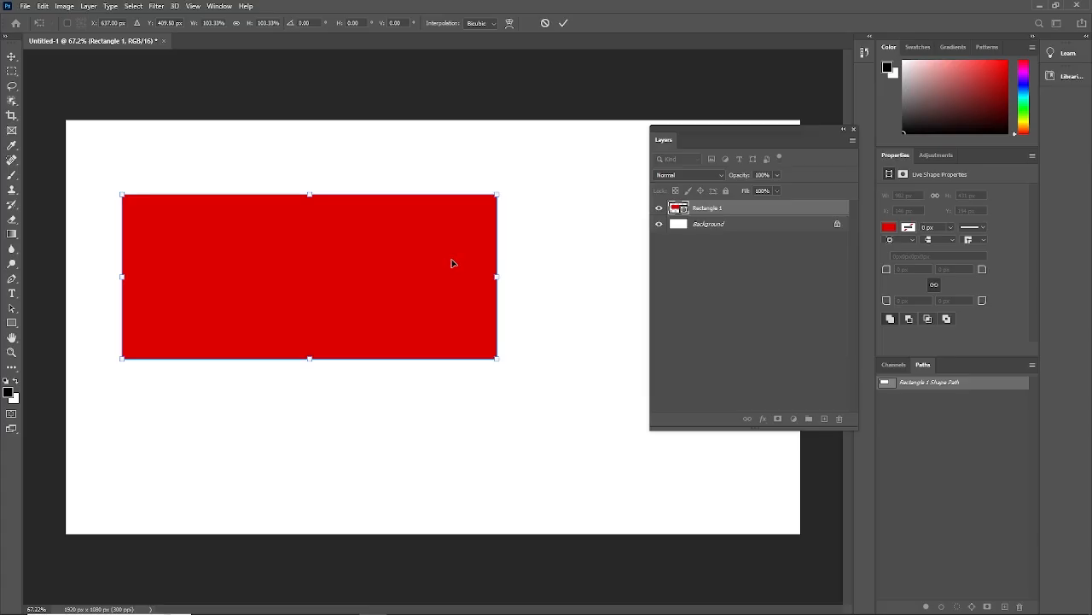
key("Down")
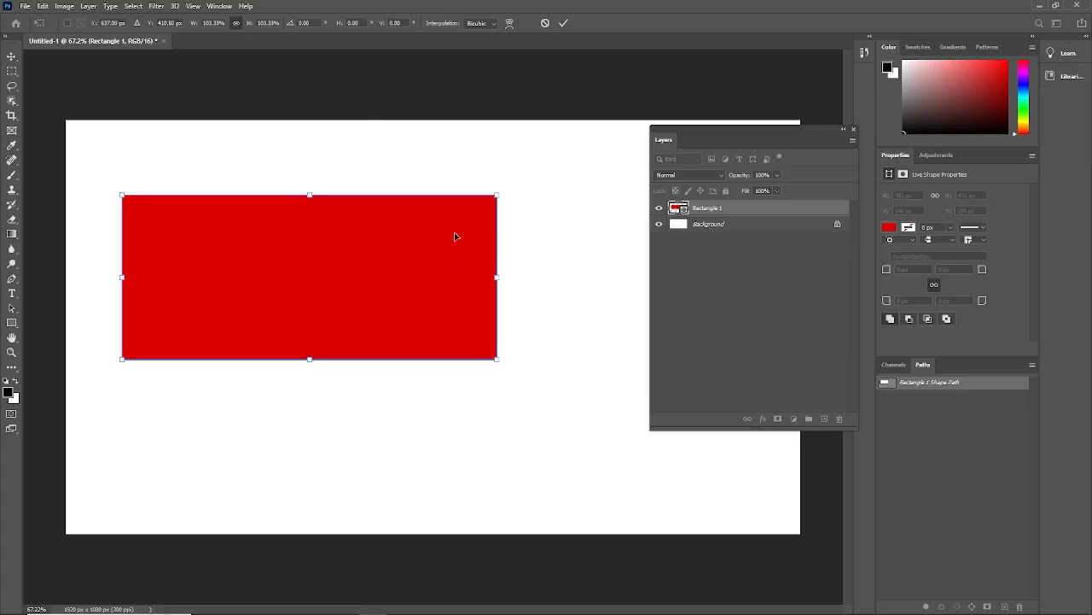
mouse_move(493, 196)
left_mouse_down()
mouse_move(564, 166)
mouse_move(482, 203)
left_mouse_up()
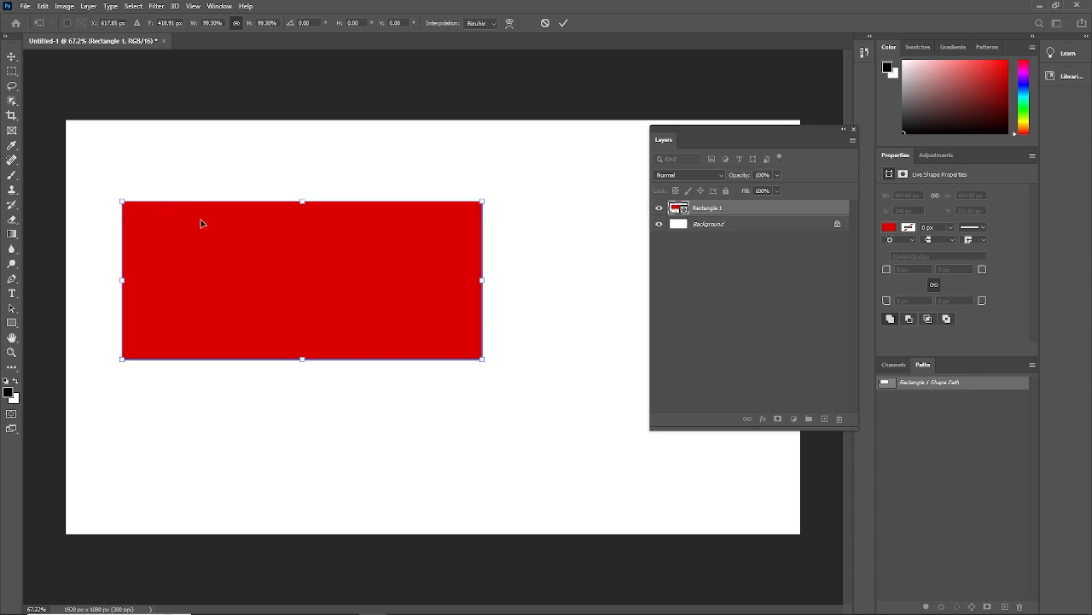
mouse_move(483, 205)
left_mouse_down()
mouse_move(406, 251)
mouse_move(376, 247)
mouse_move(515, 181)
mouse_move(477, 209)
mouse_move(512, 193)
mouse_move(503, 200)
left_mouse_up()
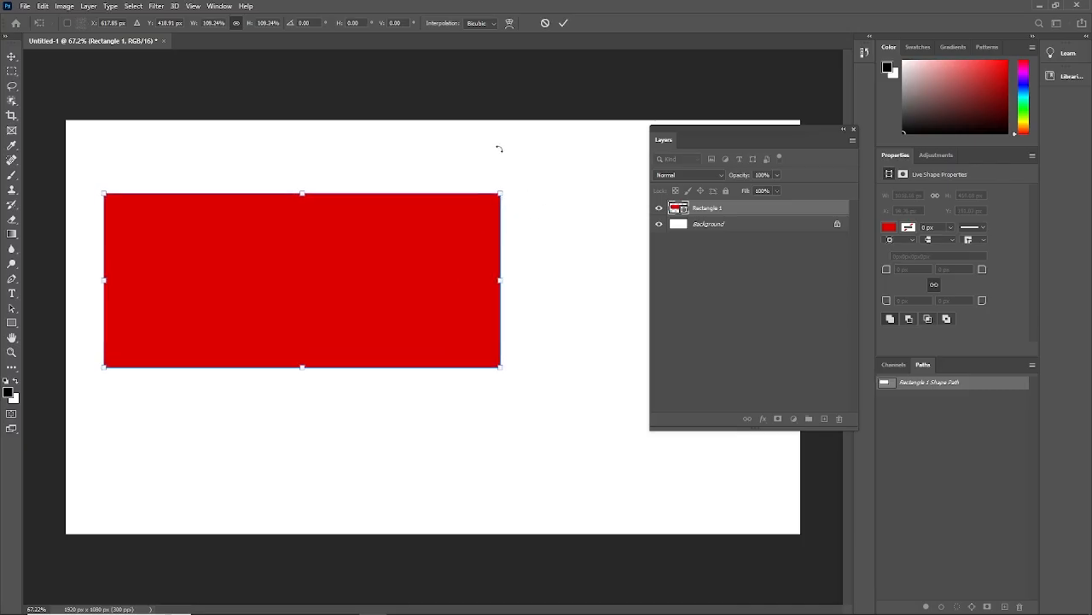
key("Return")
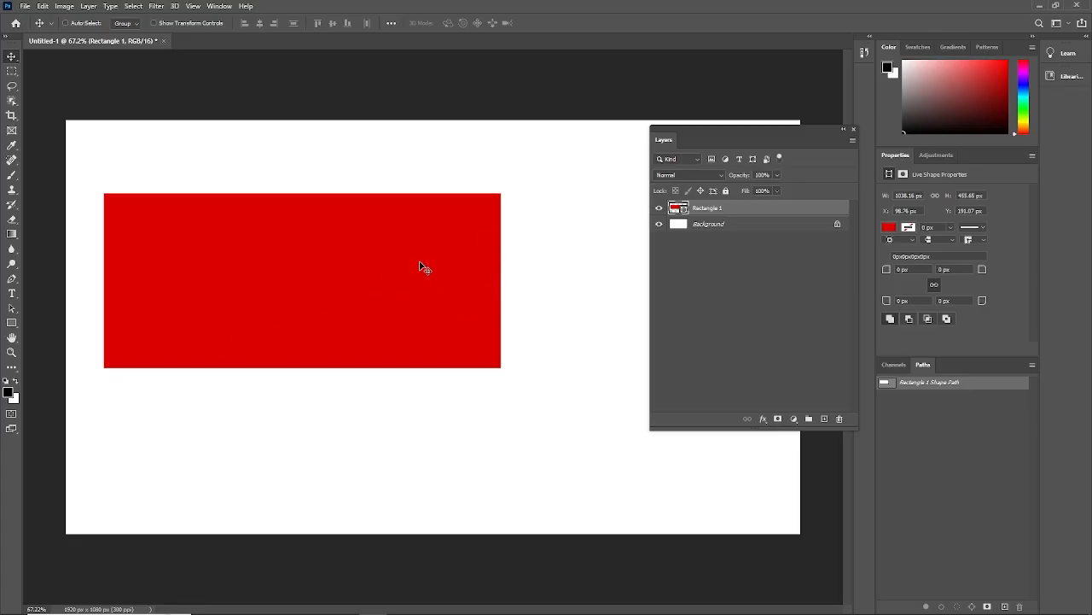
- Draw a circle about 360 px across on the canvas beside the rectangle's right edge and change its fill to bright green
key("u")
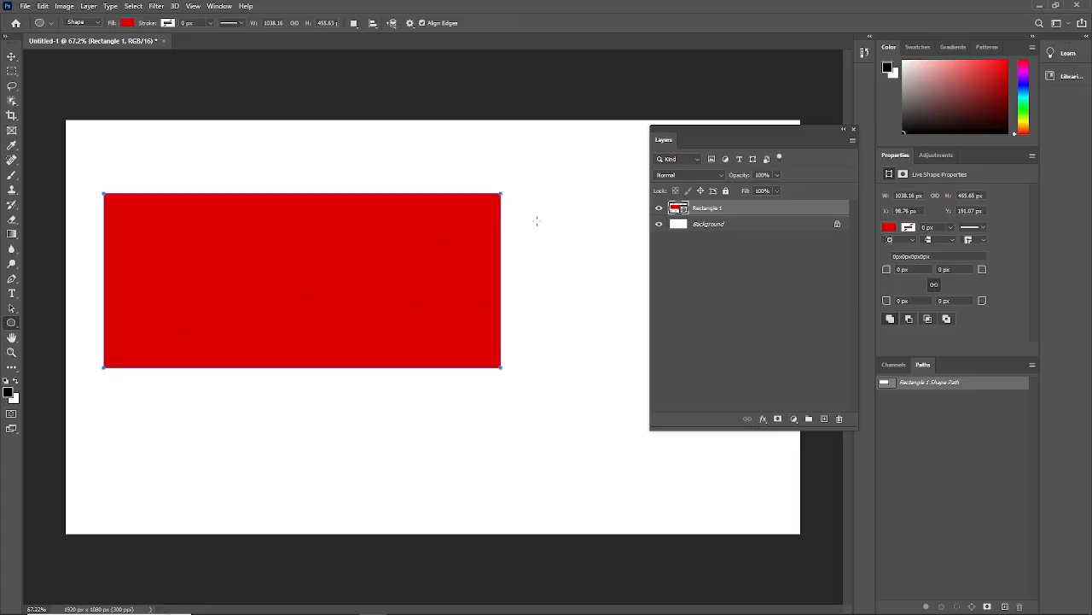
left_click_drag(536, 219, 673, 413)
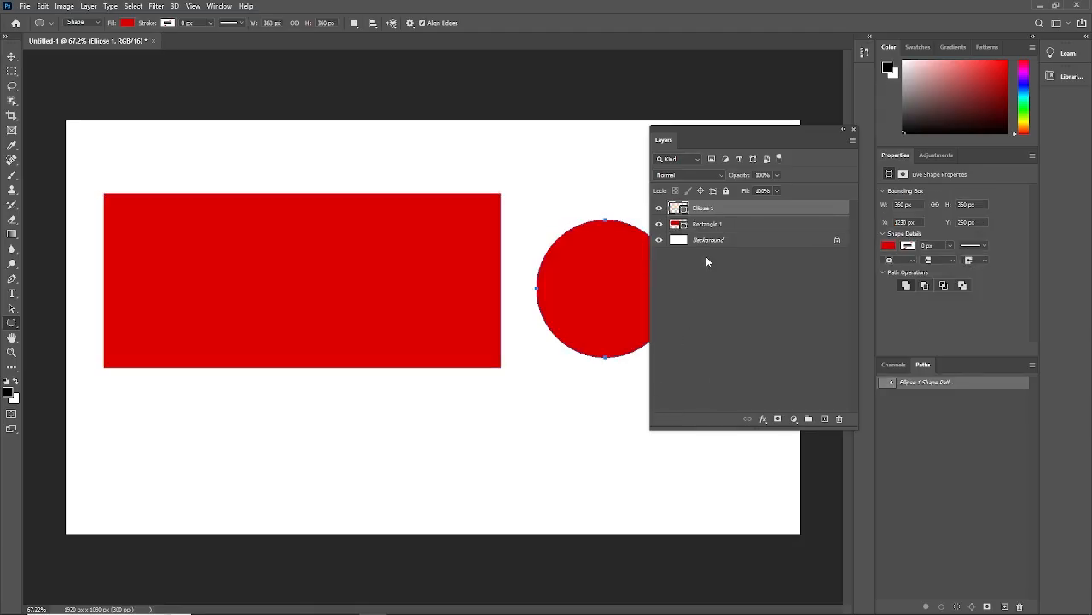
double_click(682, 210)
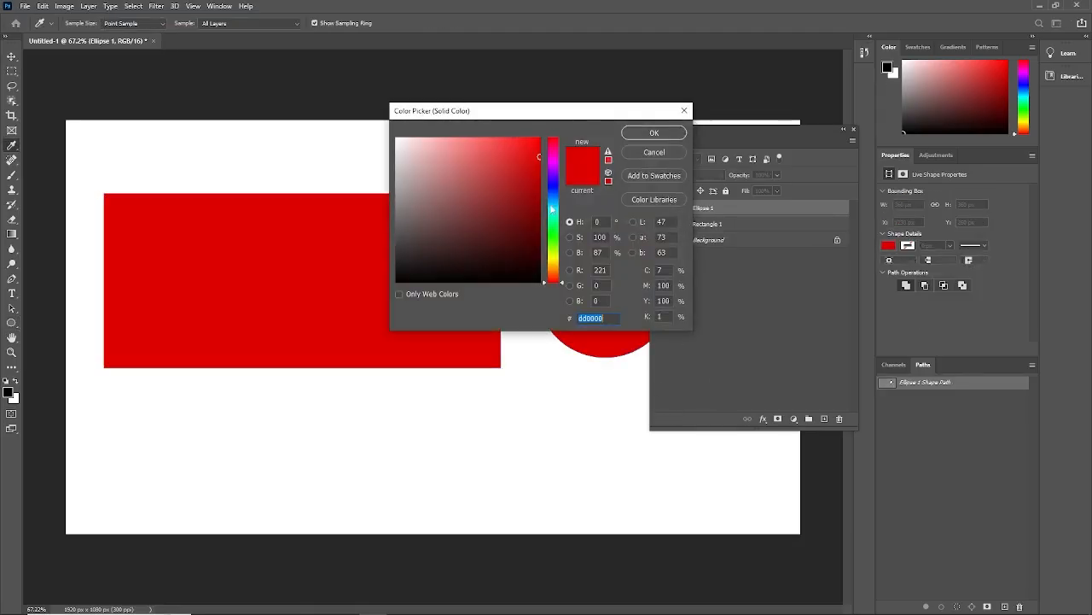
left_click(553, 241)
left_click(650, 133)
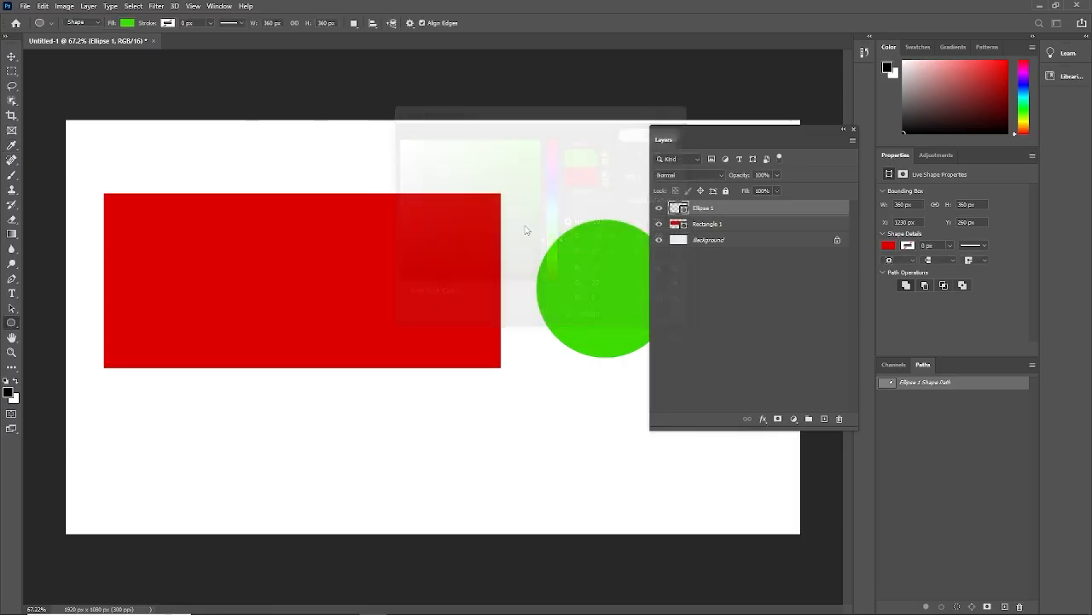
- Draw a five-sided polygon about 383 px wide below the rectangle and change its fill to blue, hex 0a00dd
right_click(12, 329)
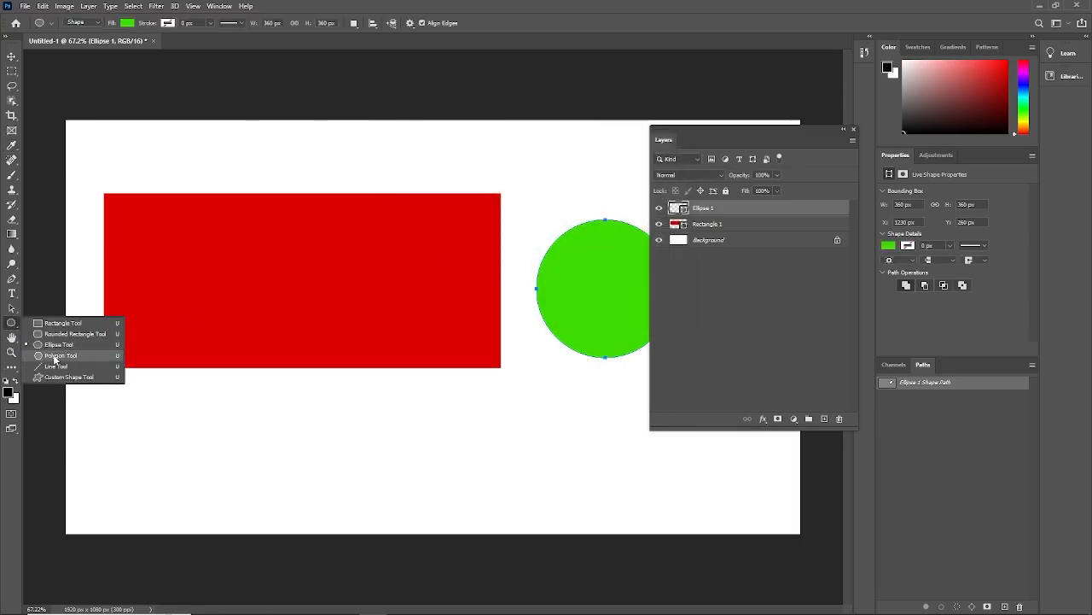
left_click(56, 356)
left_click_drag(318, 437, 409, 386)
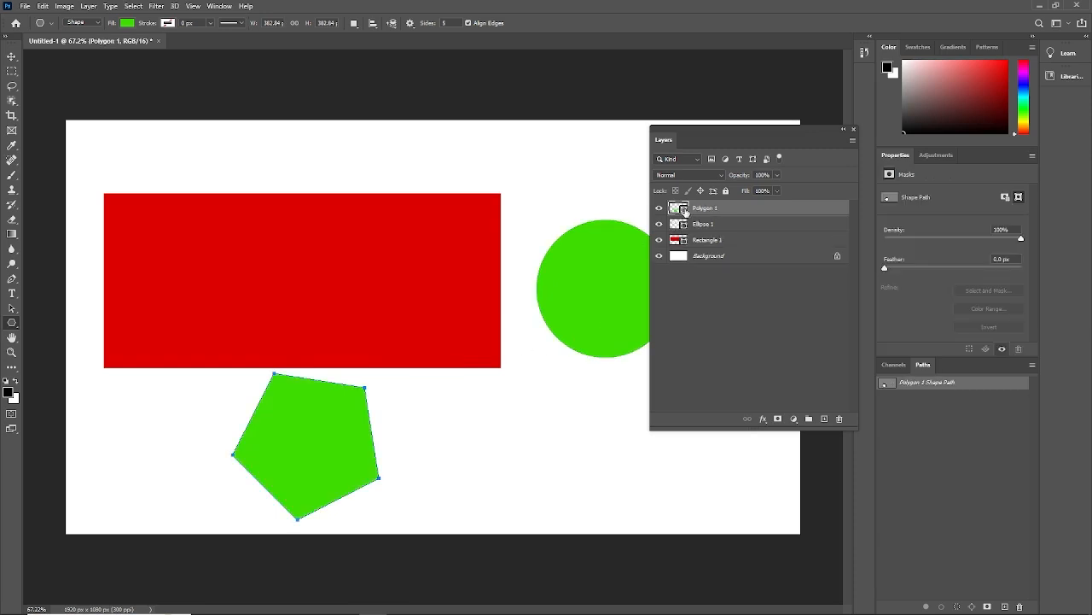
double_click(685, 210)
left_click_drag(553, 207, 555, 186)
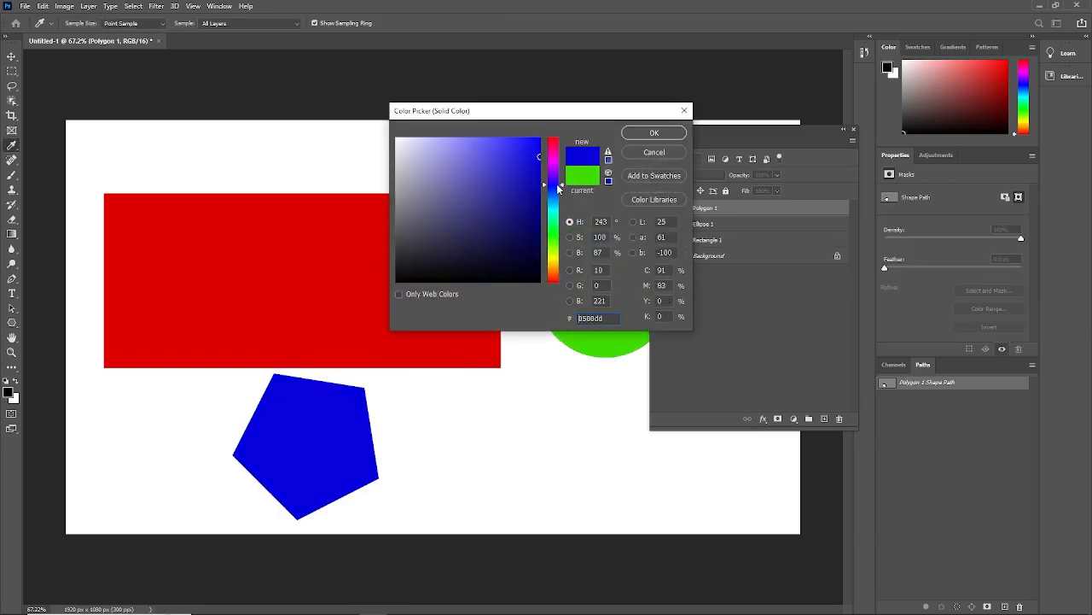
left_click(654, 133)
- Free-transform the rectangle down to about 616 by 271 px and move it up into the canvas's upper-left area
key("v")
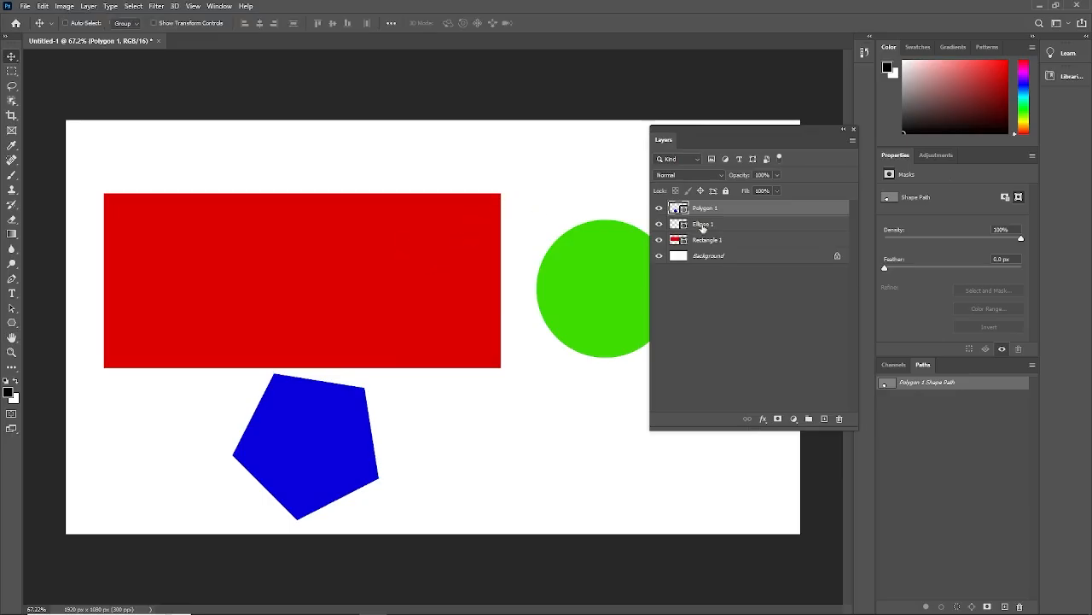
left_click(714, 244)
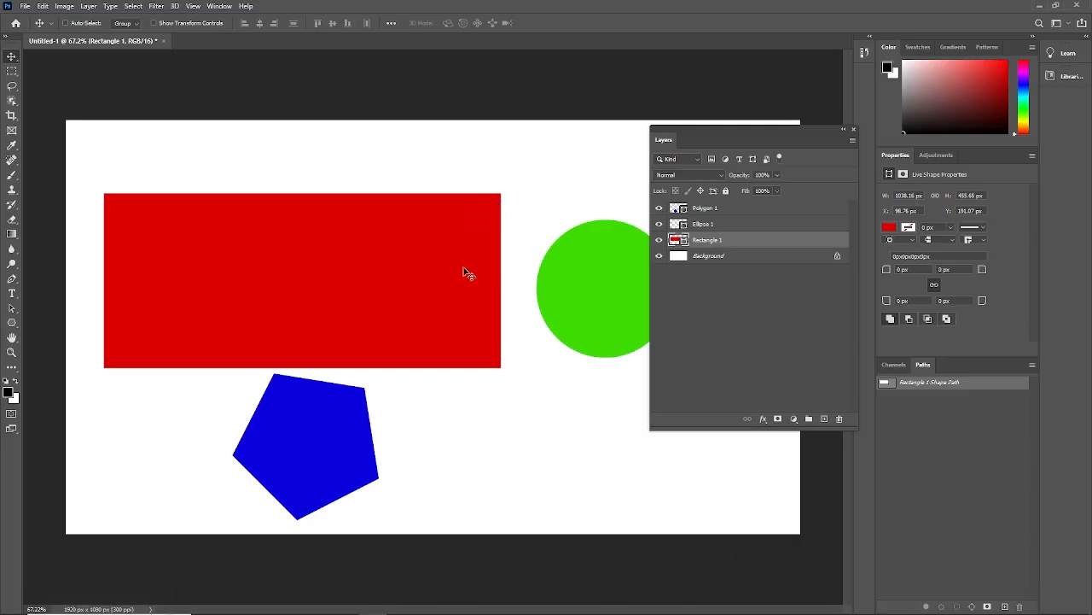
key("ctrl")
key("ctrl+t")
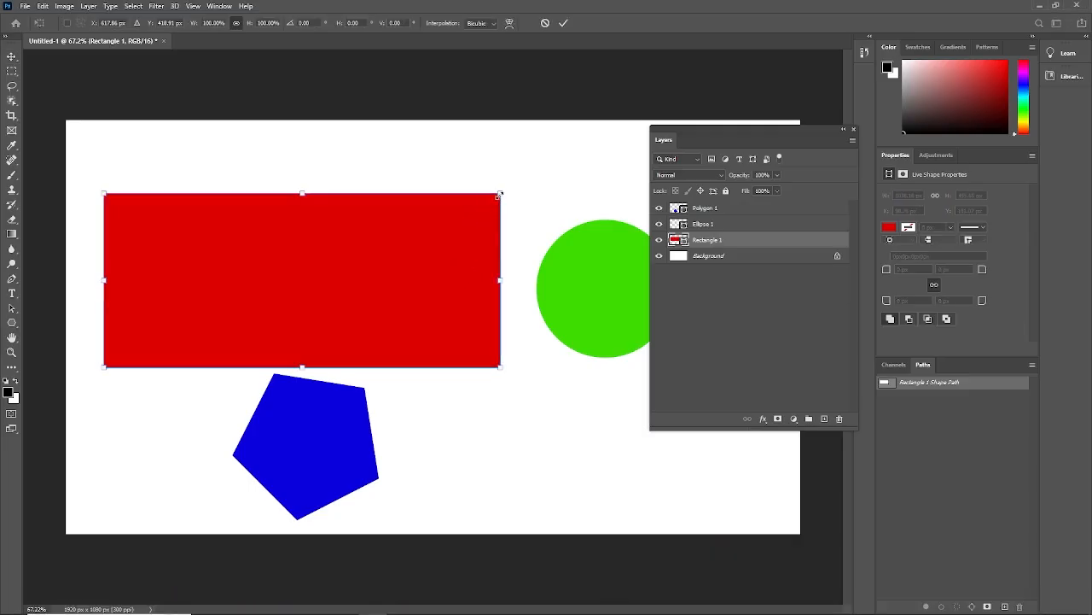
left_click_drag(501, 194, 341, 264)
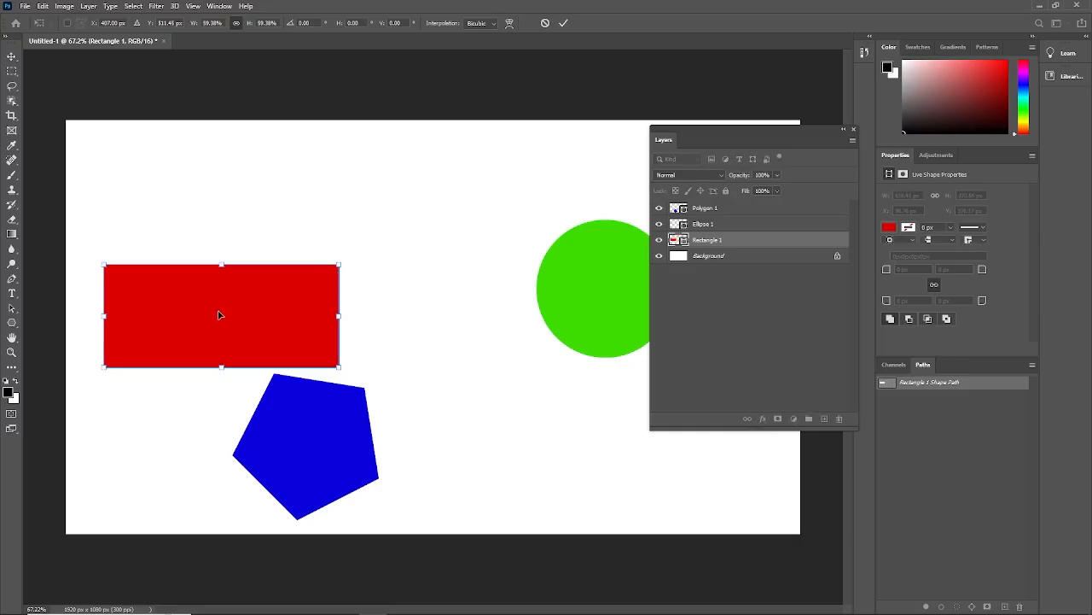
left_click_drag(219, 315, 218, 246)
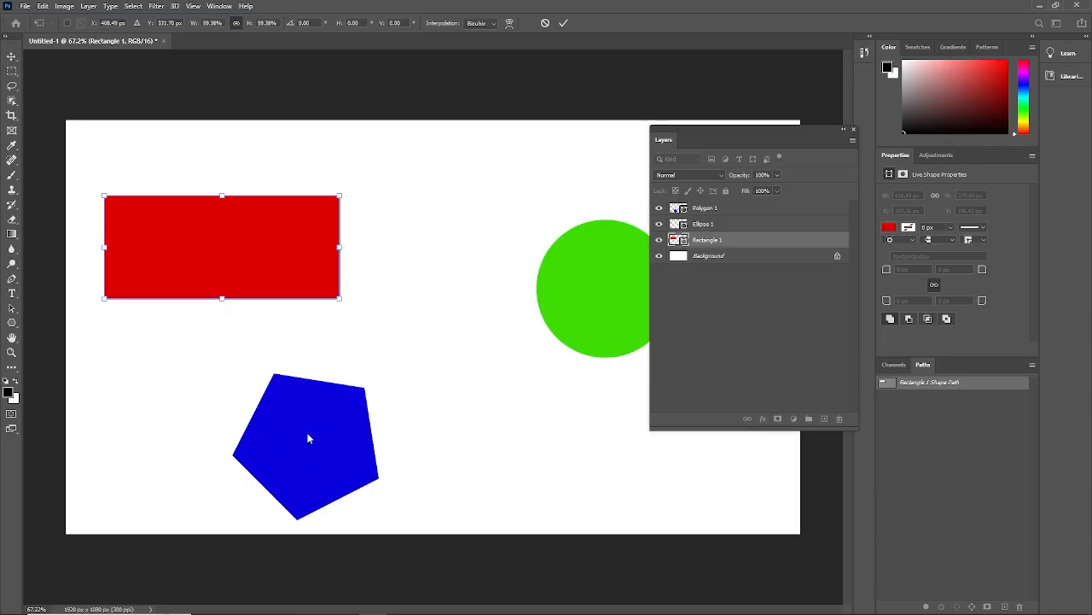
key("Return")
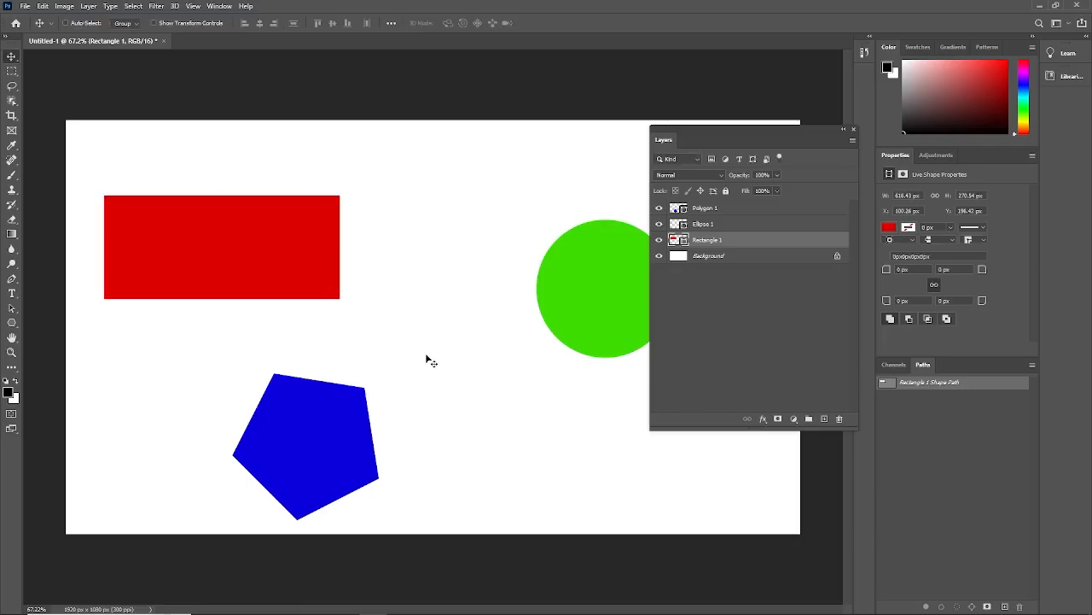
- Try to move the pentagon and the circle on the canvas while the Rectangle 1 layer is active
left_click_drag(336, 422, 373, 414)
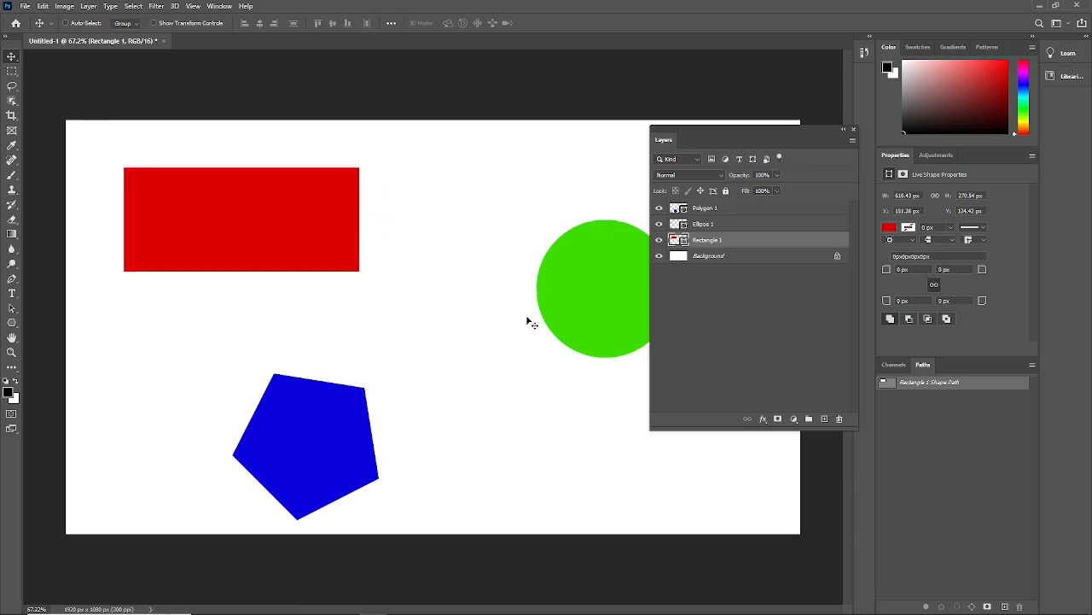
mouse_move(605, 280)
left_mouse_down()
mouse_move(532, 302)
mouse_move(609, 244)
mouse_move(597, 287)
left_mouse_up()
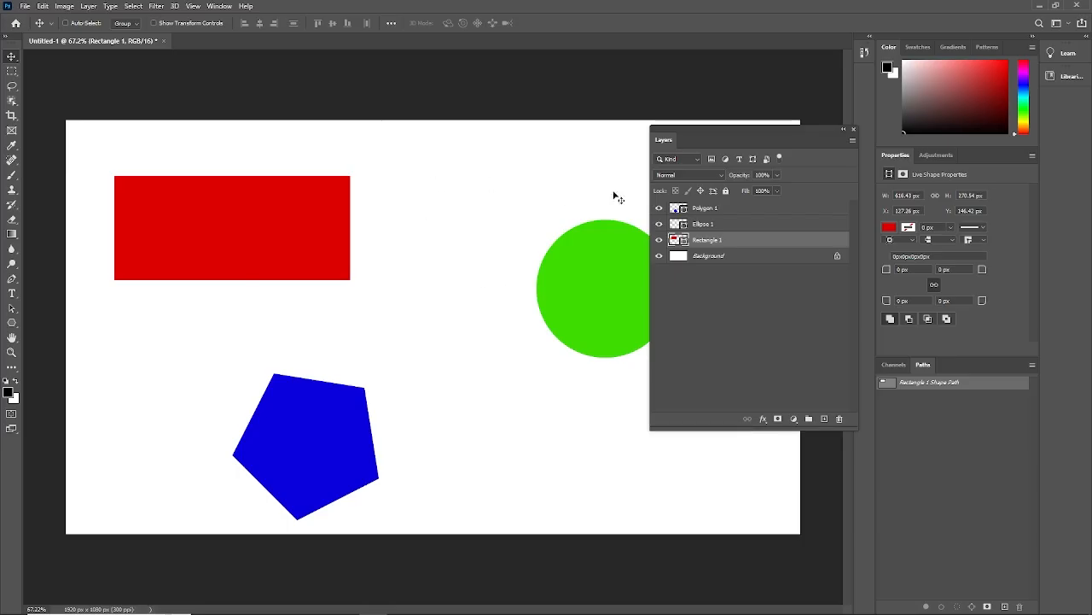
- Select the Polygon 1 layer to move the pentagon up and left, and the Rectangle 1 layer to move the rectangle to about X 103, Y 107 px
left_click_drag(718, 140, 611, 134)
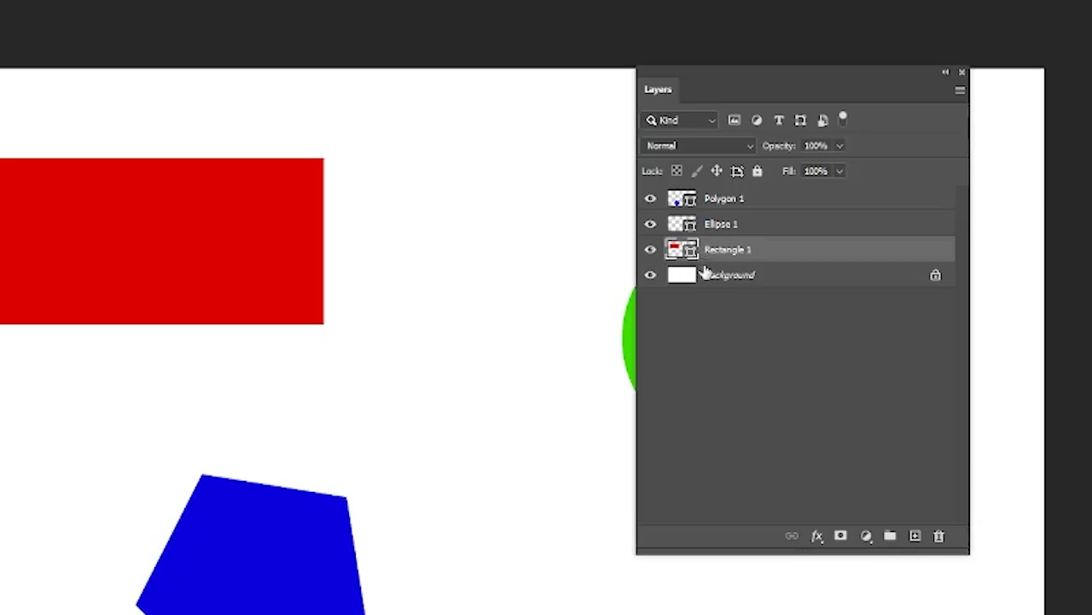
left_click(718, 207)
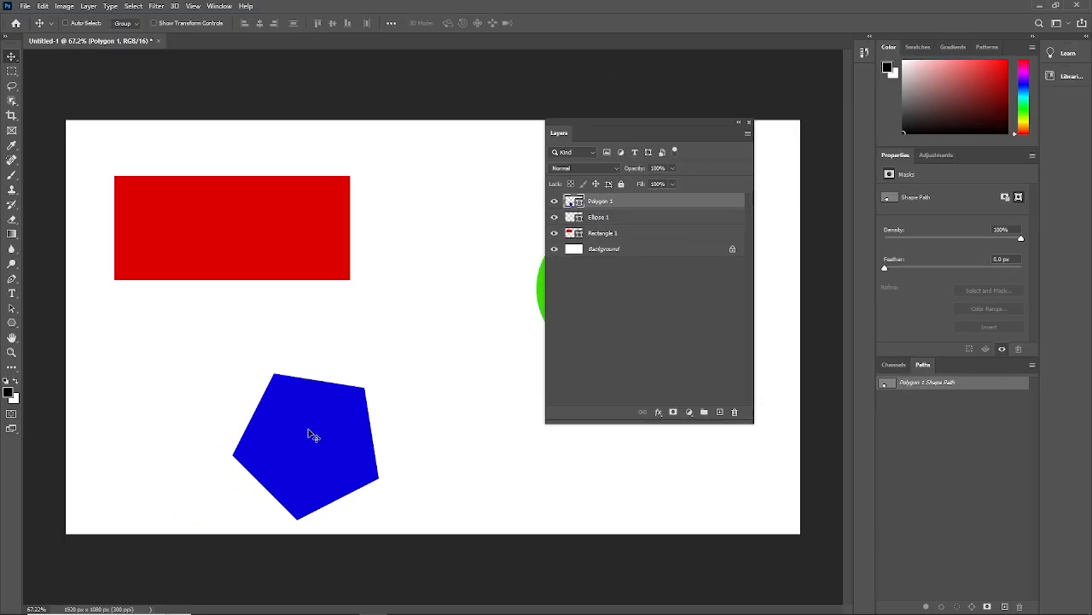
left_click_drag(245, 553, 289, 460)
left_click_drag(323, 378, 265, 397)
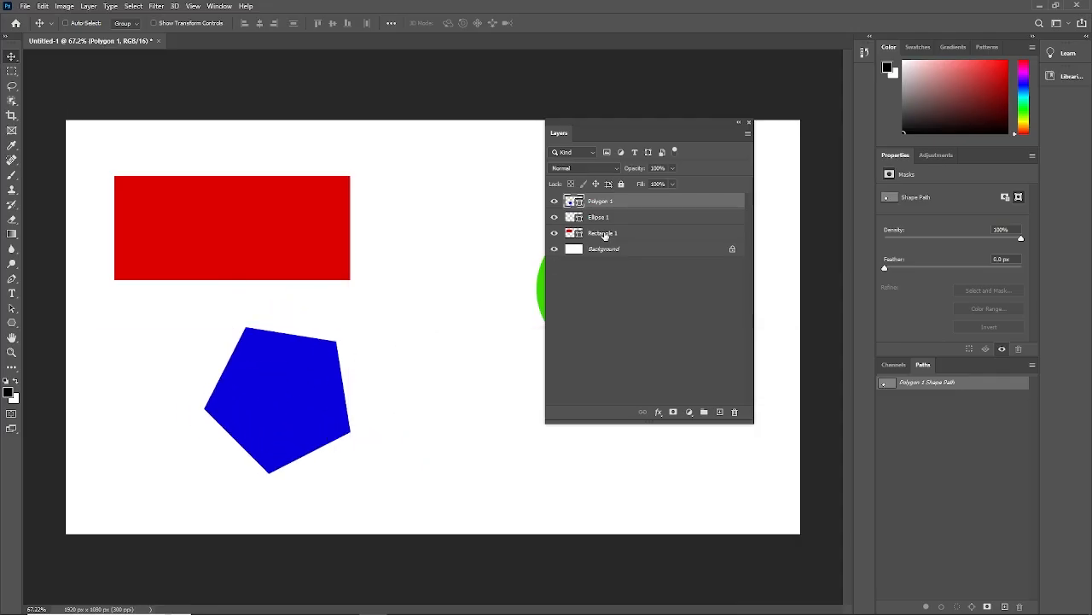
left_click(604, 234)
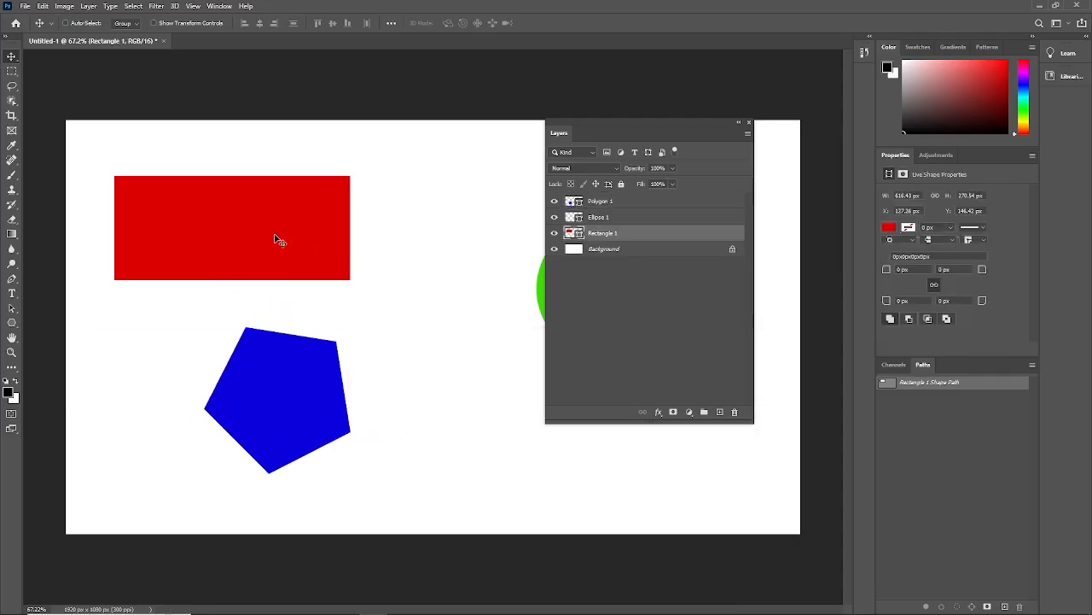
mouse_move(278, 237)
left_mouse_down()
mouse_move(287, 231)
mouse_move(269, 245)
mouse_move(269, 222)
left_mouse_up()
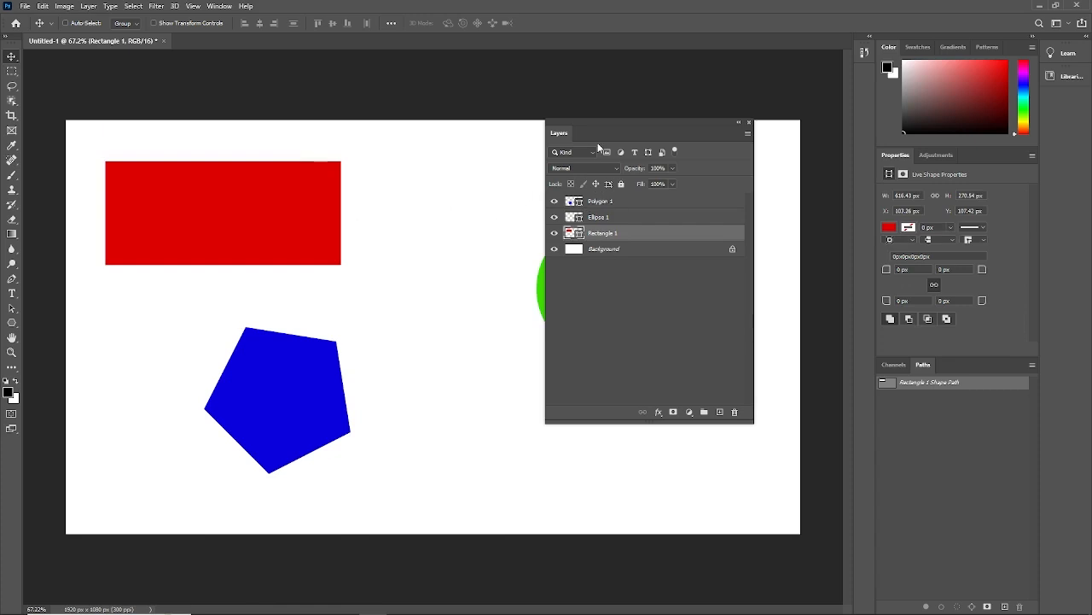
- Move the Layers panel off the circle, select the Ellipse 1 layer and move the circle left toward the rectangle
left_click_drag(597, 143, 733, 142)
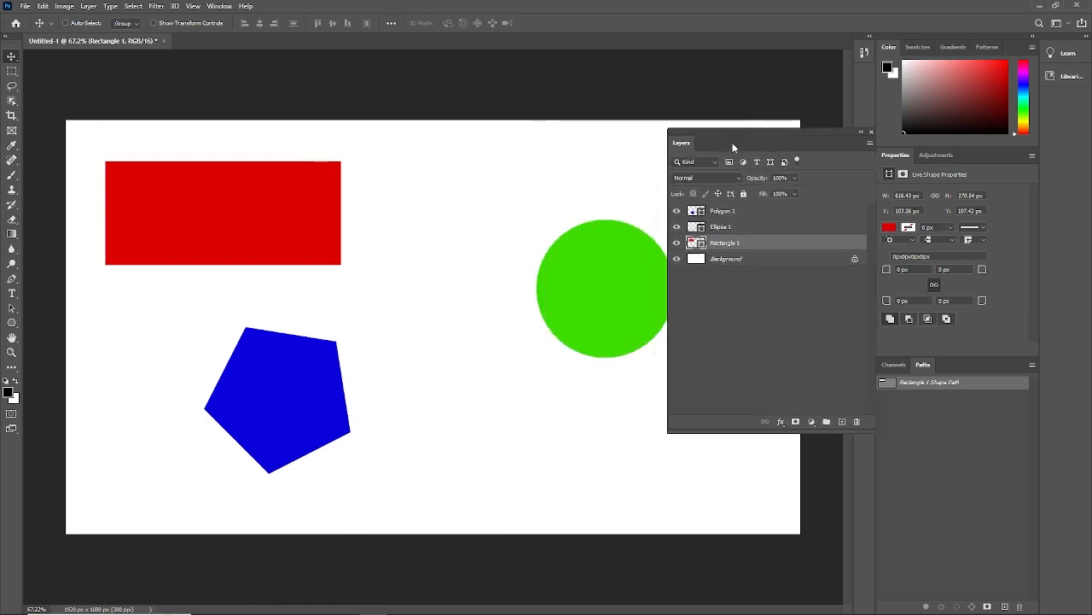
left_click(739, 228)
left_click_drag(607, 293, 468, 273)
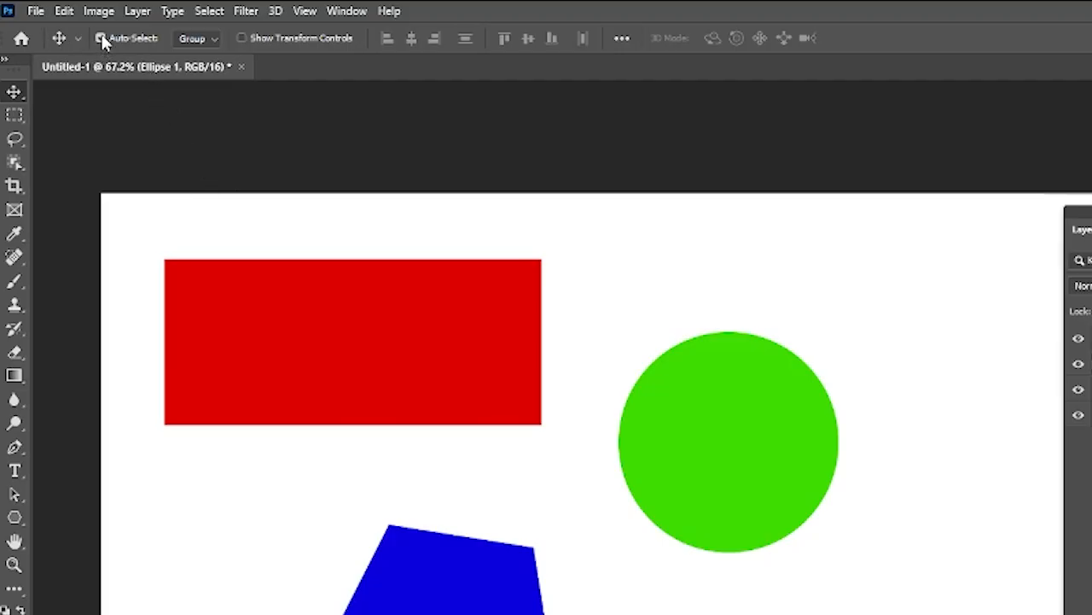
- With Auto-Select enabled, select the rectangle directly on the canvas and move the circle to about X 891, Y 243 px
left_click(352, 350)
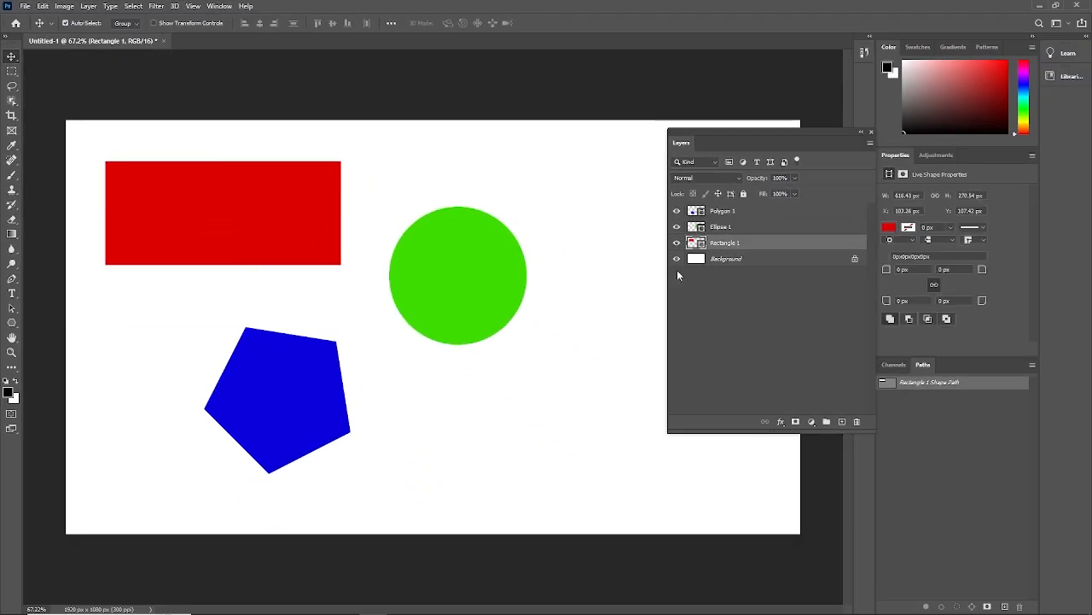
left_click_drag(458, 284, 485, 286)
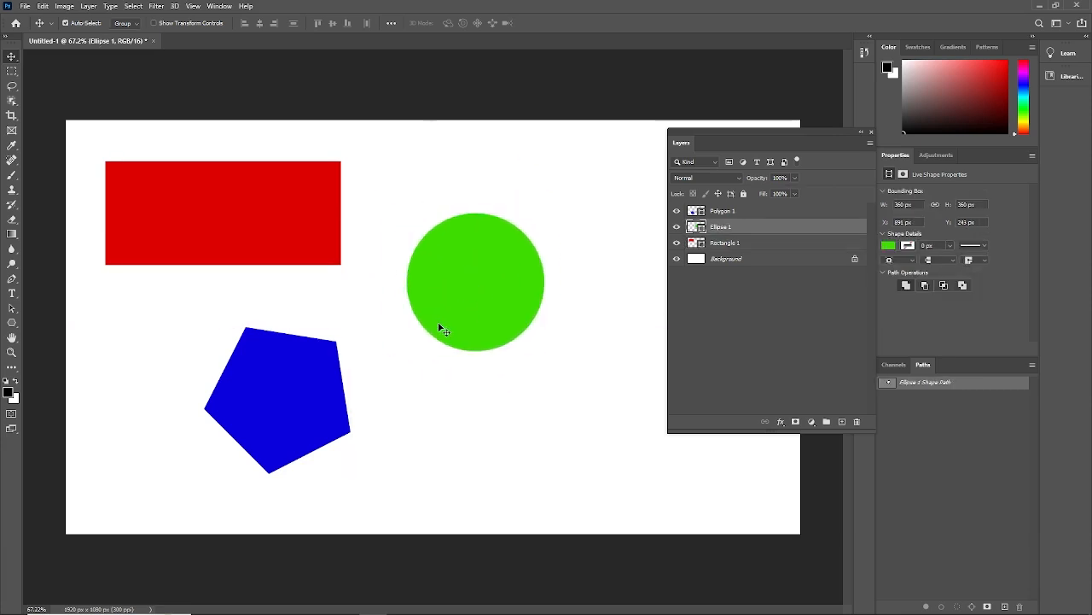
- With Auto-Select on, reposition the pentagon, rectangle and circle directly on the canvas without choosing their layers
mouse_move(268, 409)
left_mouse_down()
mouse_move(290, 382)
mouse_move(281, 371)
mouse_move(264, 403)
left_mouse_up()
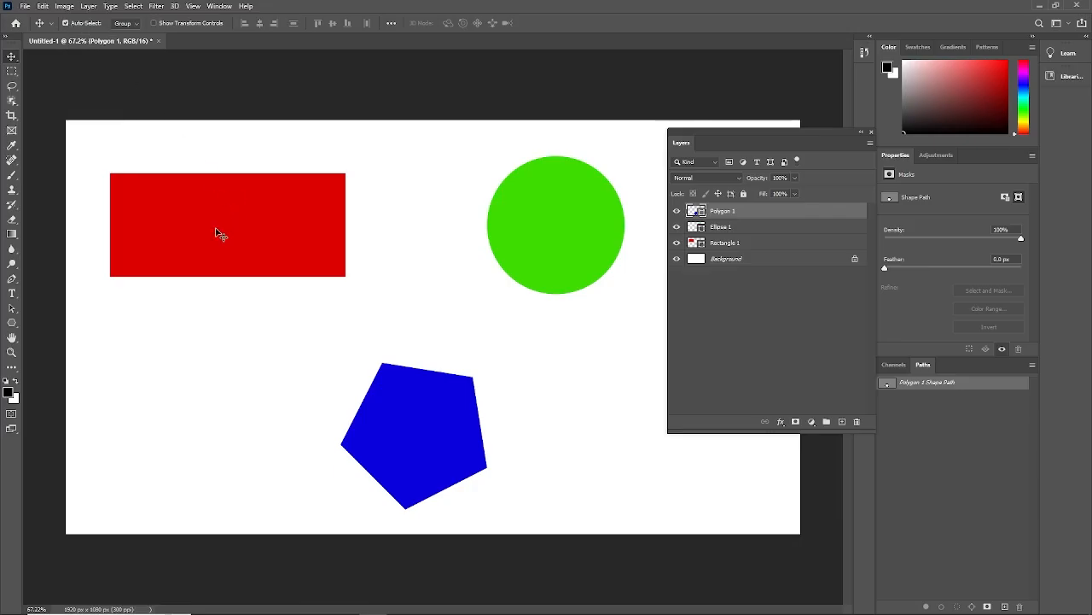
mouse_move(205, 239)
left_mouse_down()
mouse_move(210, 200)
mouse_move(219, 273)
mouse_move(215, 235)
left_mouse_up()
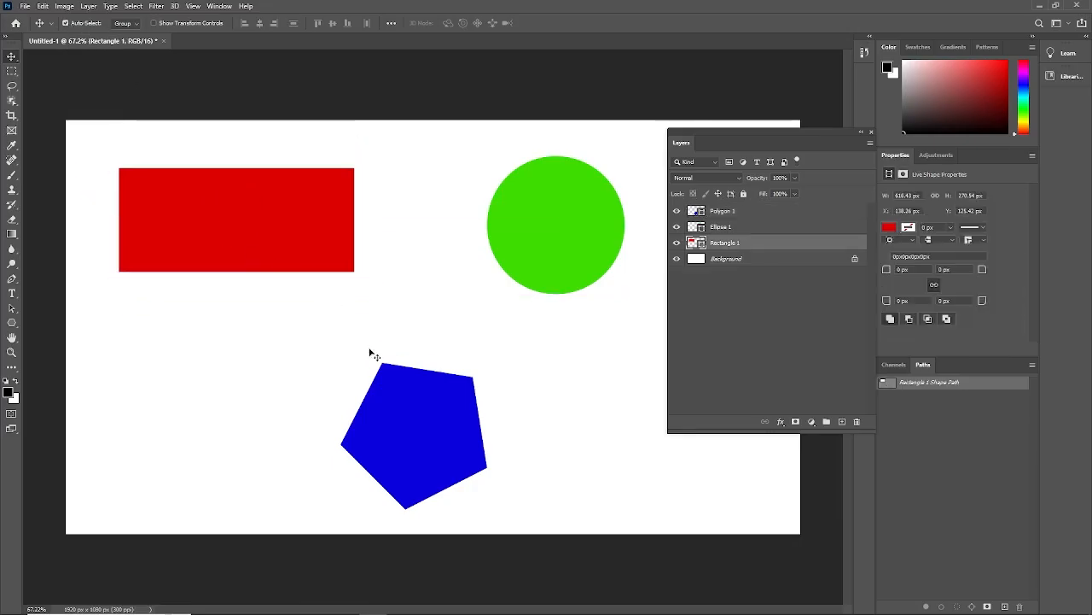
left_click(423, 434)
left_click_drag(422, 434, 413, 406)
left_click_drag(541, 236, 477, 235)
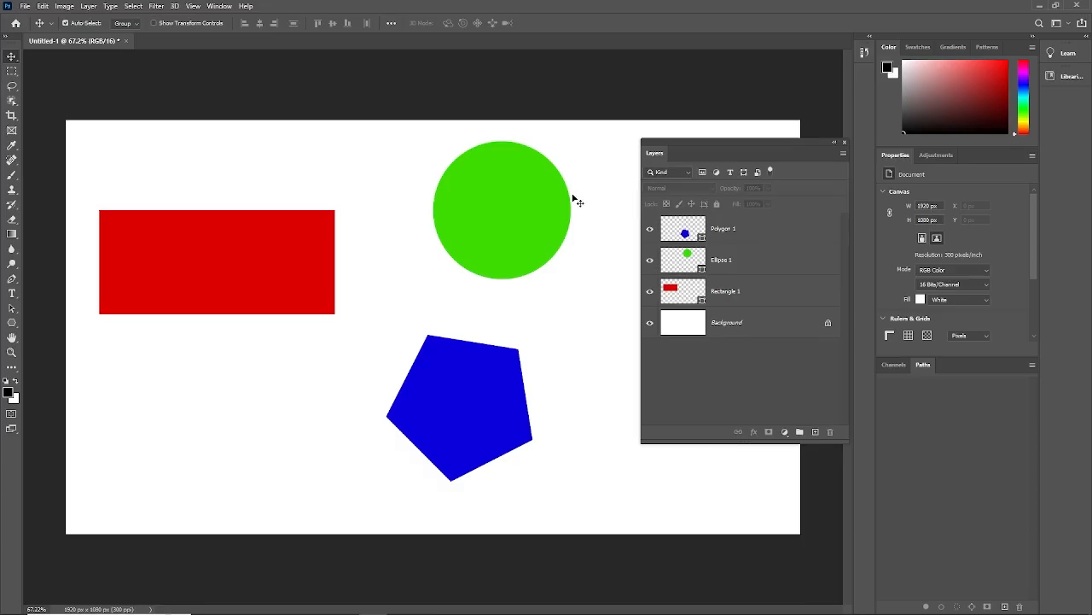
- Close the Layers panel and, on the canvas, move the rectangle up and the circle to about X 1029, Y 40 px
left_click_drag(731, 150, 642, 138)
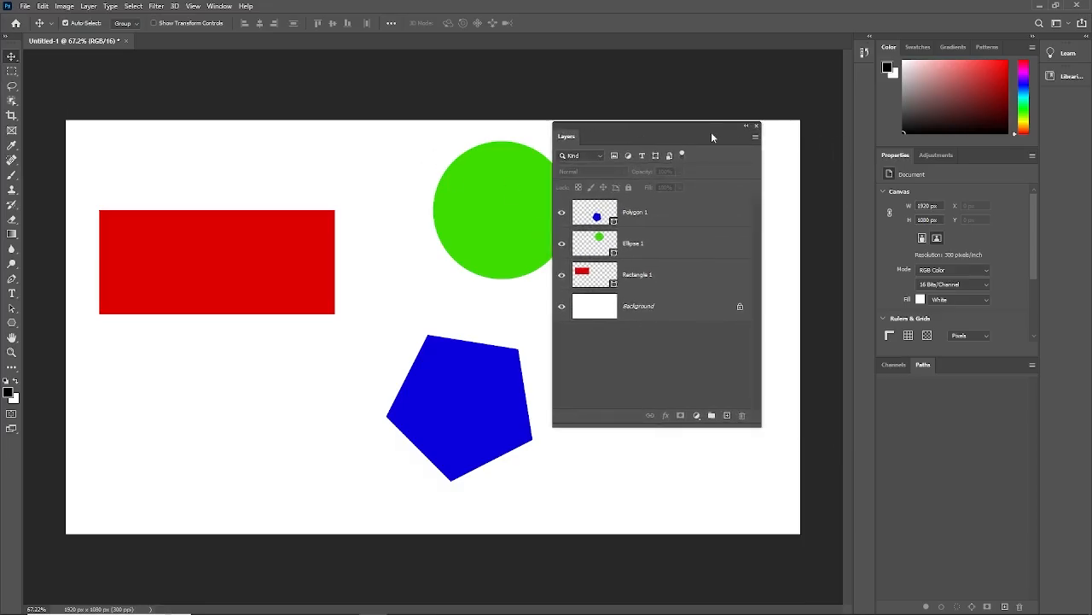
left_click(757, 126)
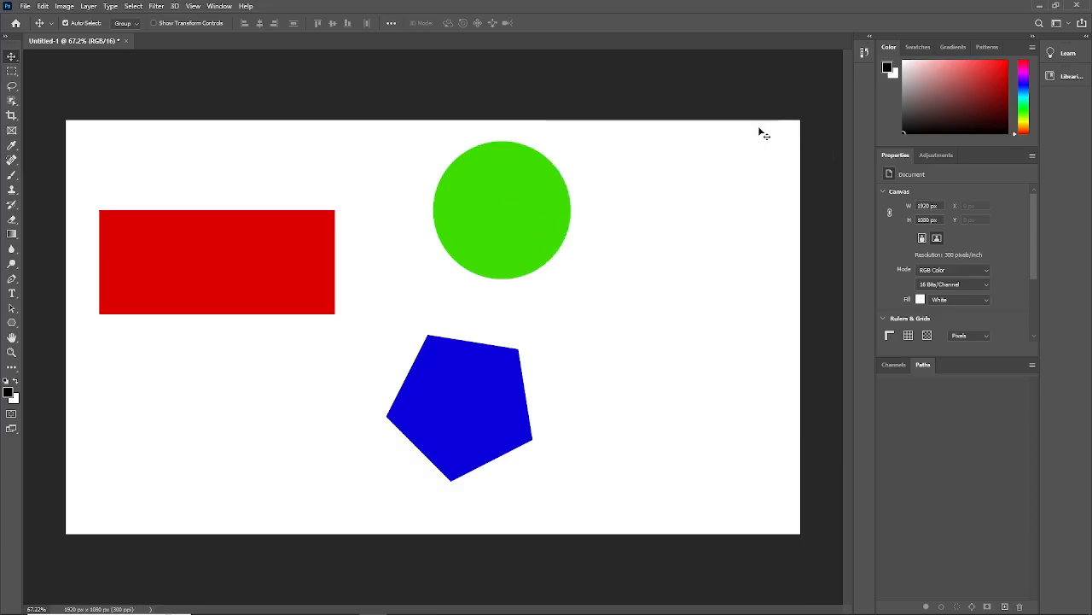
left_click(191, 273)
left_click_drag(244, 265, 212, 233)
left_click_drag(525, 219, 550, 212)
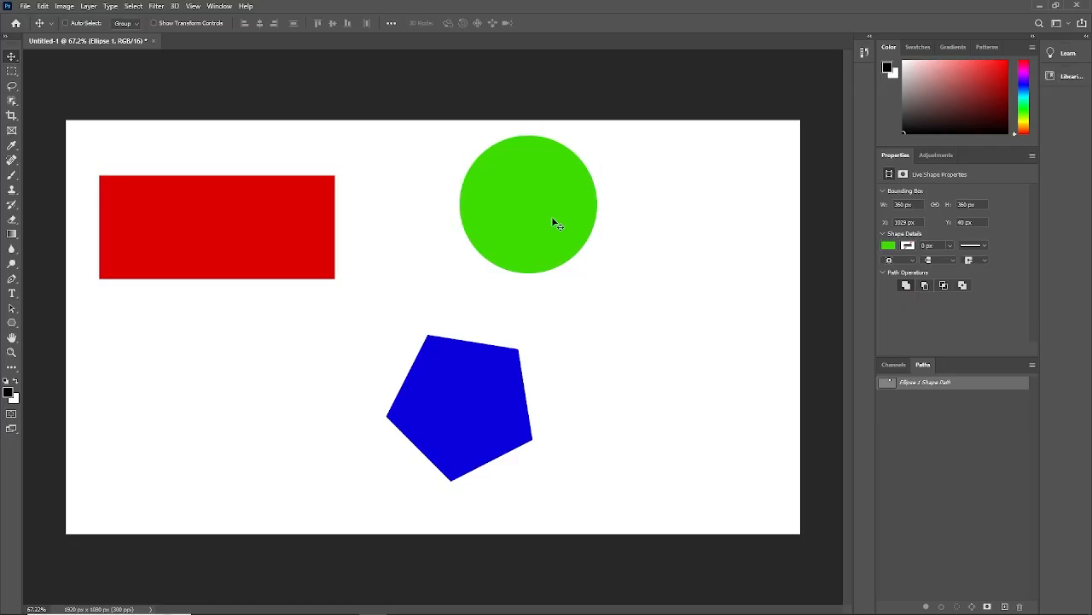
- Free-transform the circle farther right and down at about 98% scale and -11° rotation, and move the pentagon up and left
key("ctrl+t")
left_click_drag(553, 221, 642, 272)
mouse_move(688, 182)
left_mouse_down()
mouse_move(673, 205)
mouse_move(693, 216)
mouse_move(703, 281)
mouse_move(700, 200)
mouse_move(654, 166)
mouse_move(570, 175)
mouse_move(532, 224)
mouse_move(660, 190)
mouse_move(633, 216)
mouse_move(672, 169)
left_mouse_up()
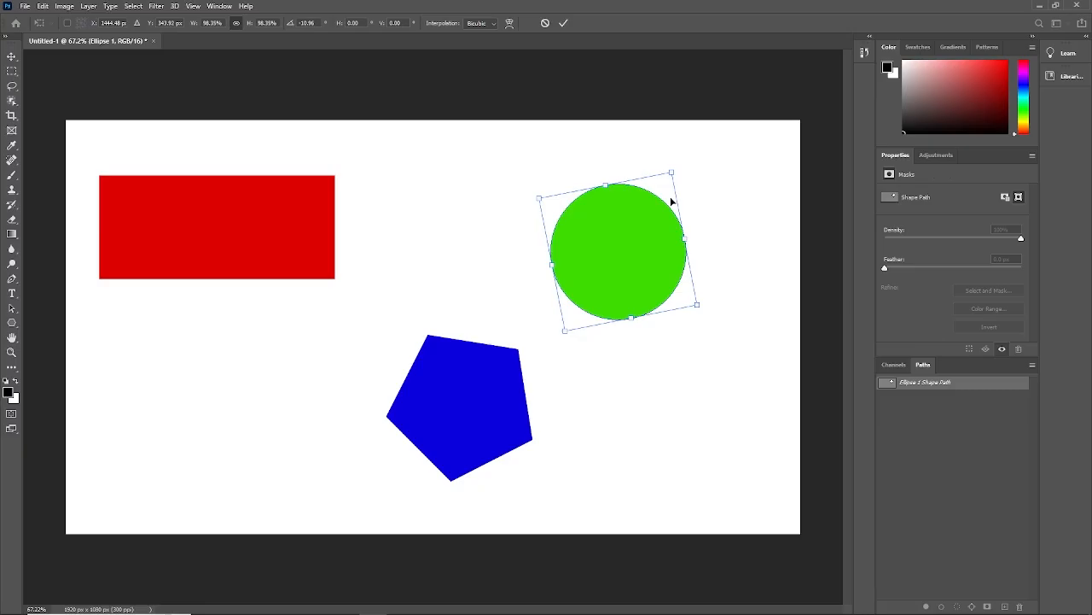
key("Return")
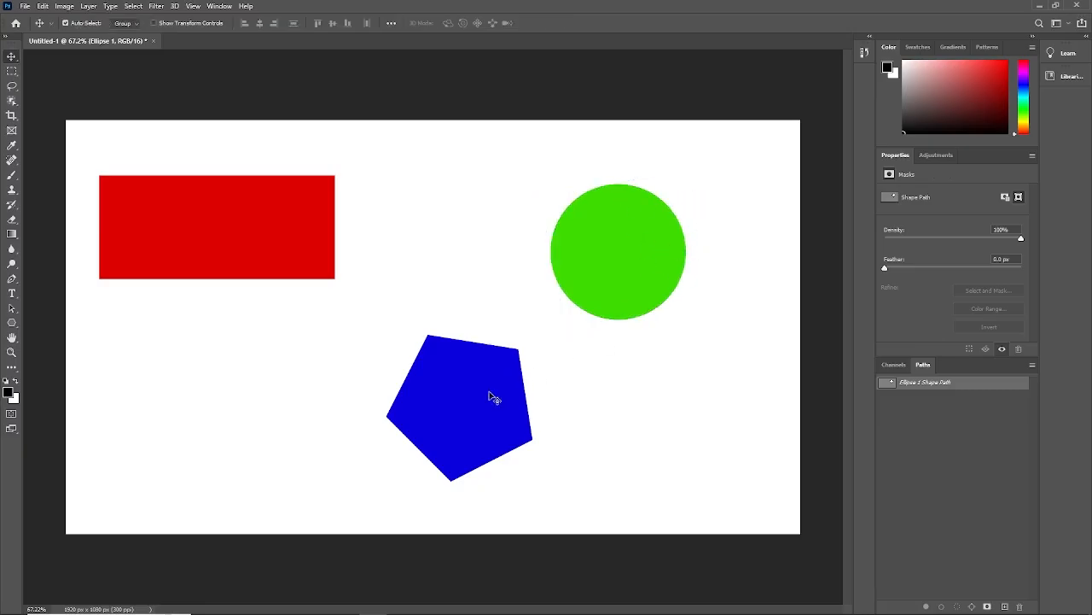
left_click_drag(493, 392, 452, 373)
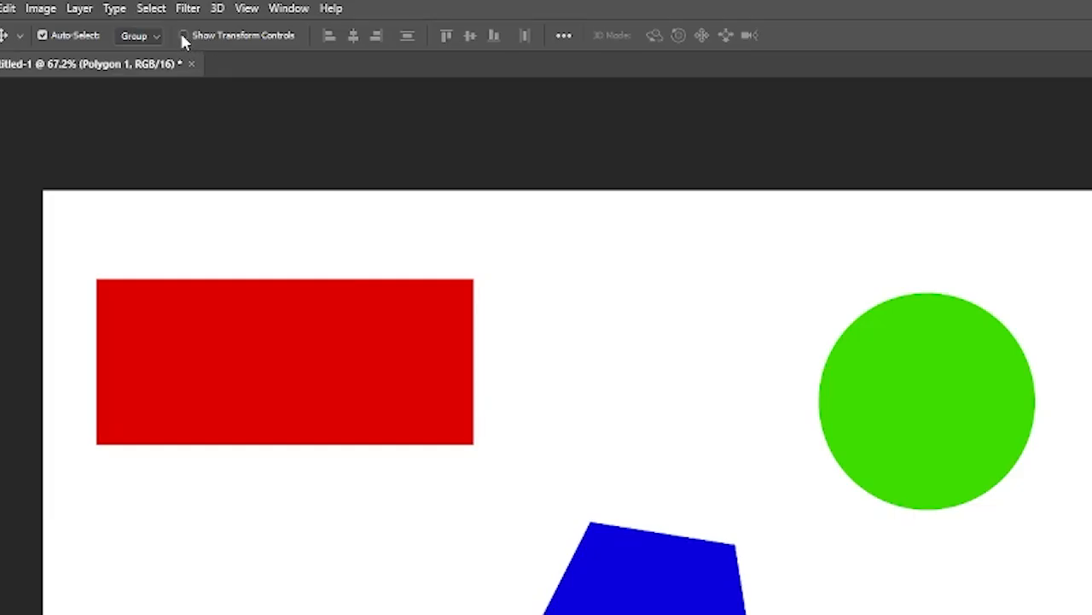
- Enable Show Transform Controls and move the red rectangle to about X 232, Y 166 px
left_click(182, 36)
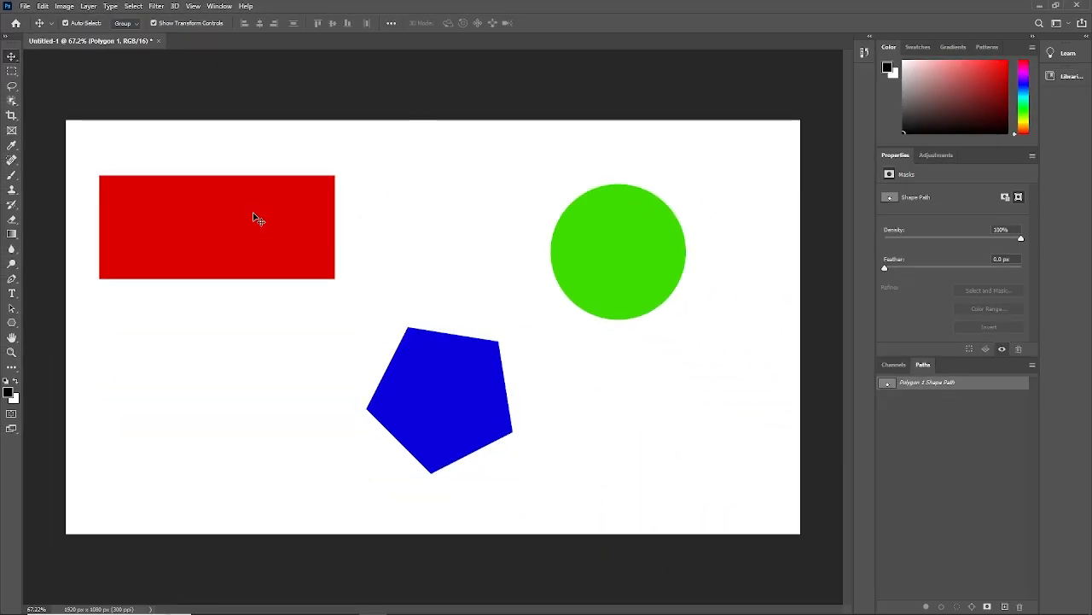
left_click(347, 342)
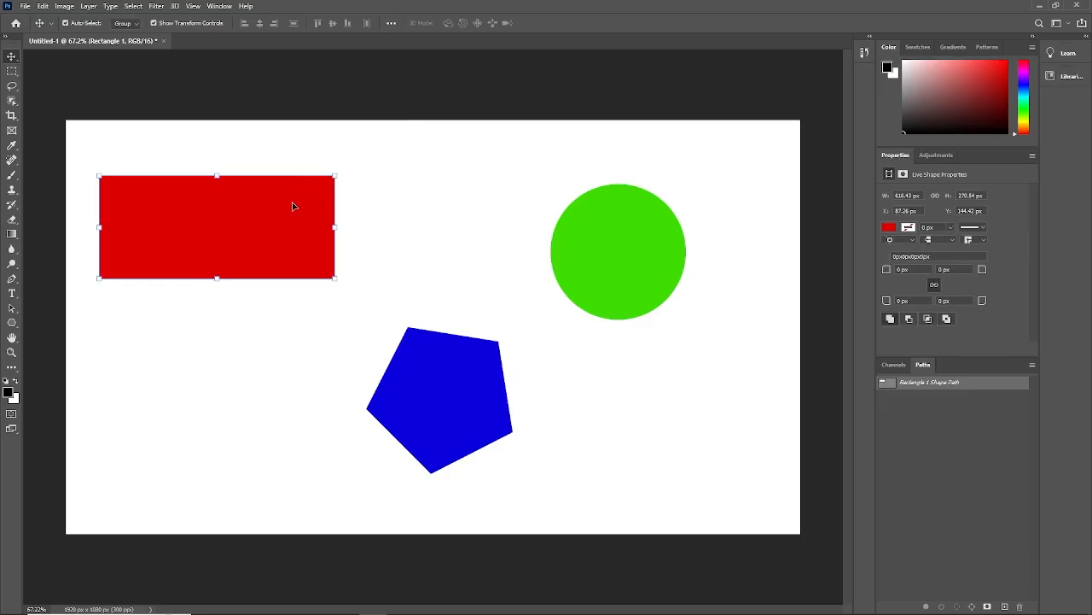
left_click_drag(293, 206, 314, 215)
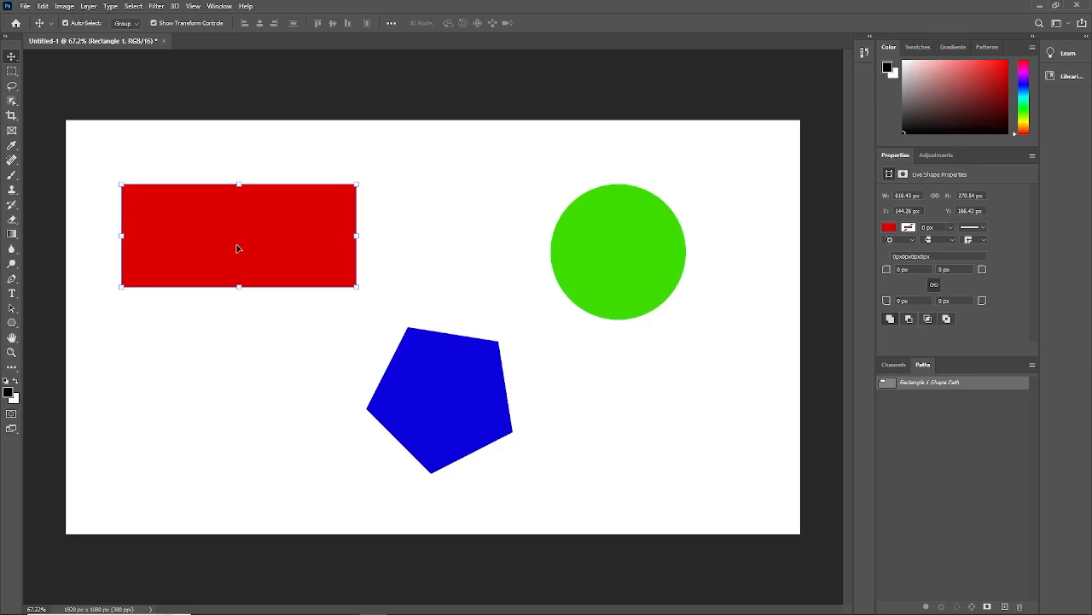
left_click_drag(237, 248, 246, 234)
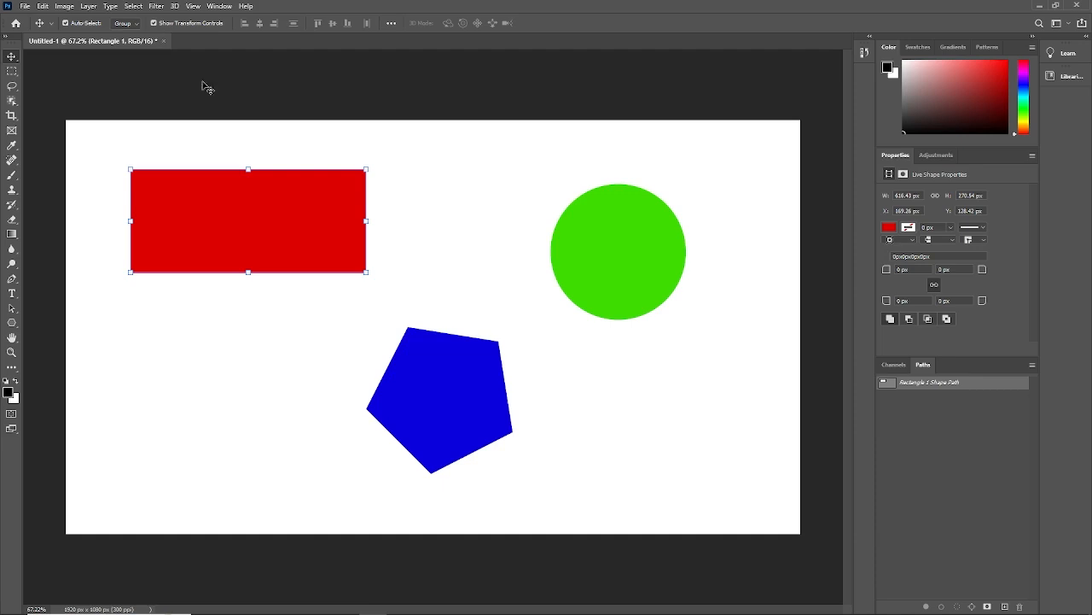
left_click_drag(332, 222, 357, 237)
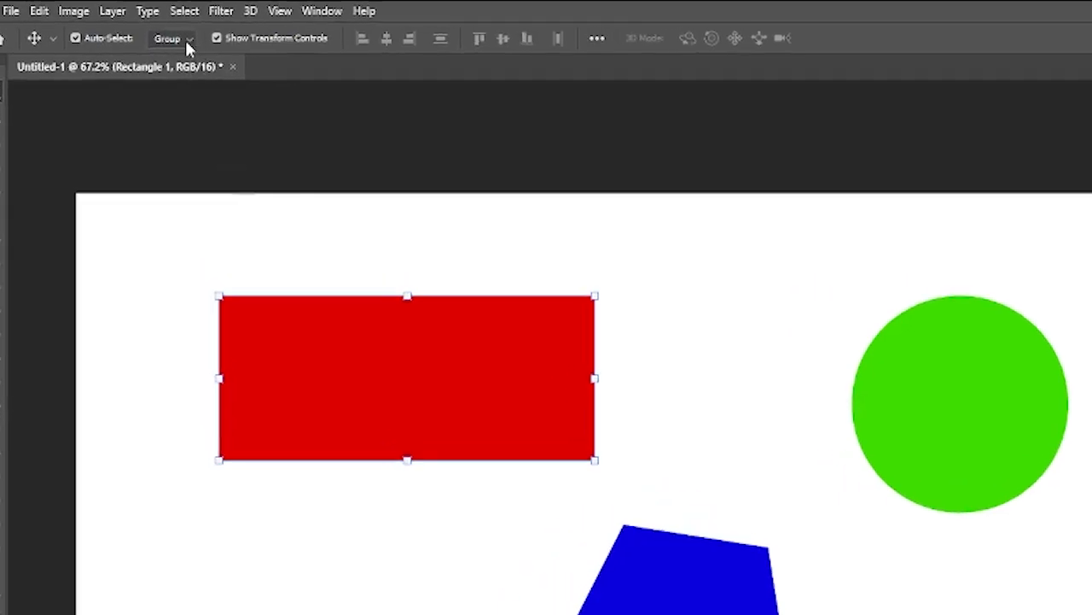
- Review the Auto-Select target choices and keep Group
left_click(189, 40)
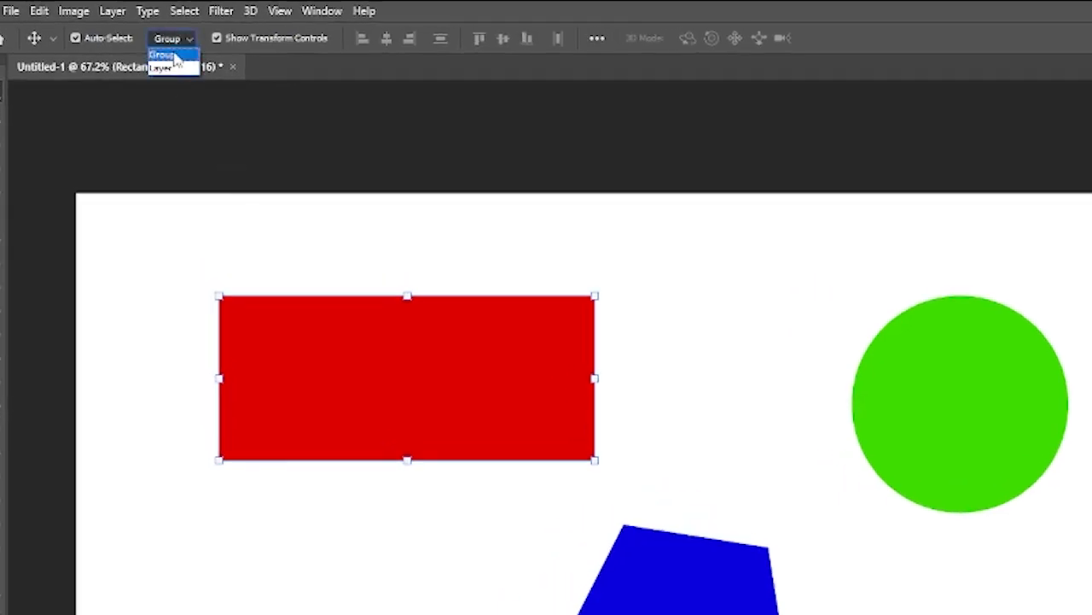
left_click(189, 54)
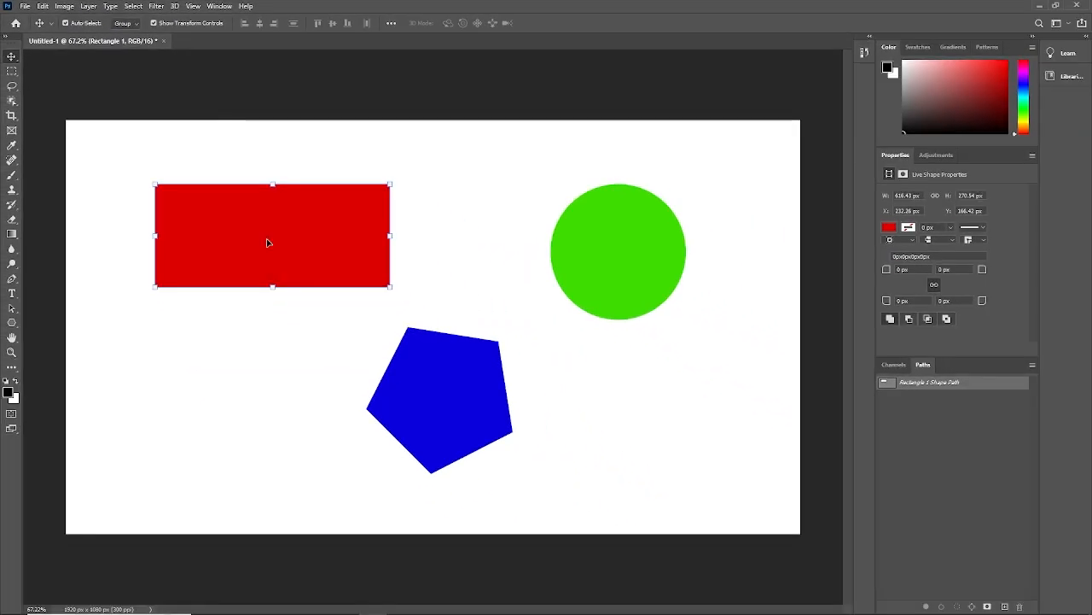
- Delete the rectangle, circle and pentagon so only the Background layer remains, with the Layers panel shown again
key("Delete")
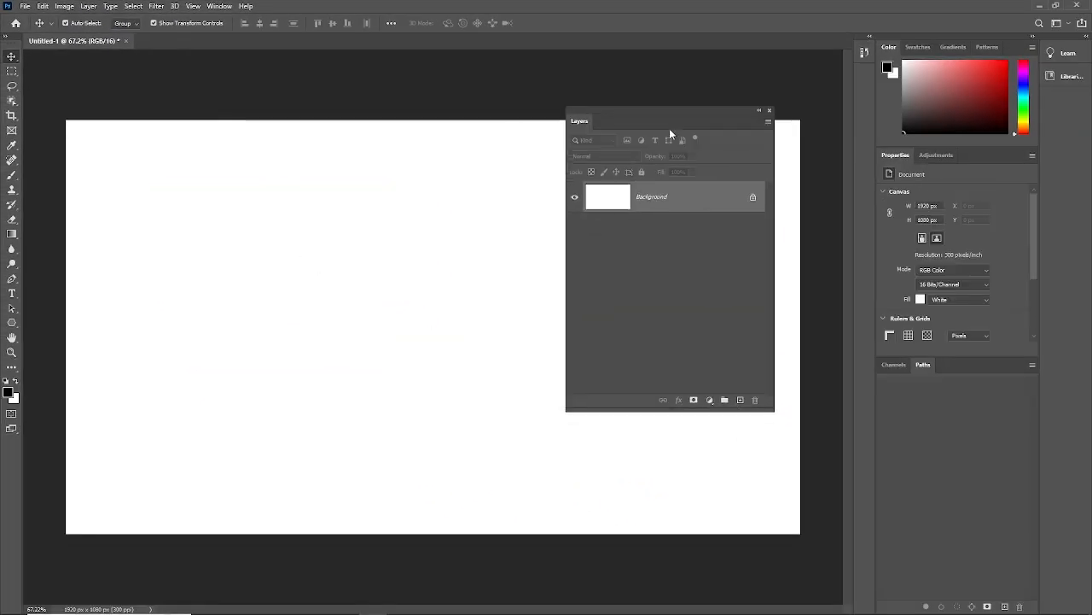
right_click(651, 130)
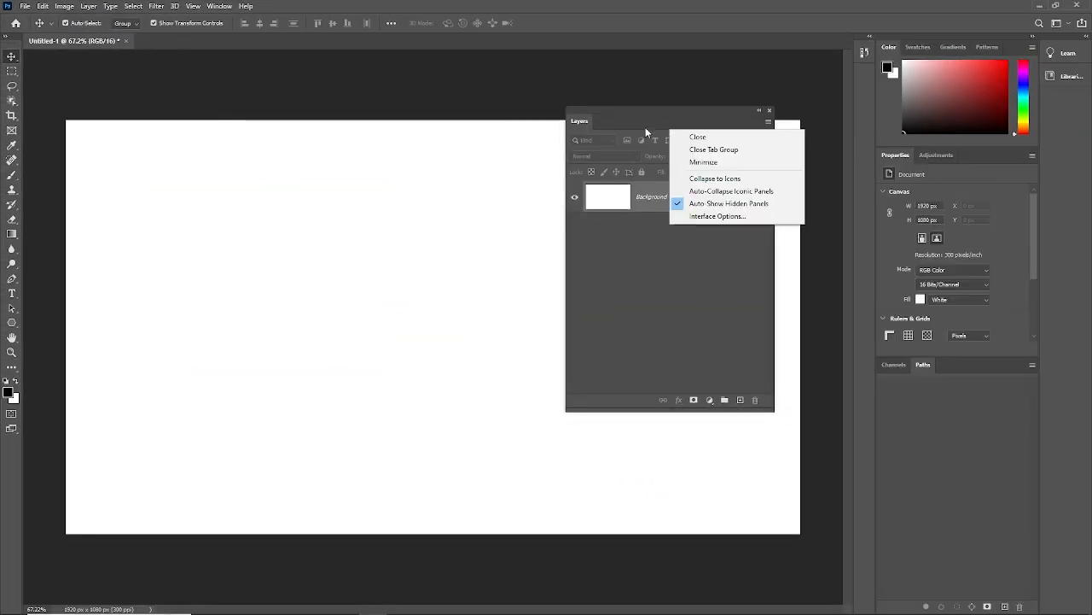
left_click(476, 186)
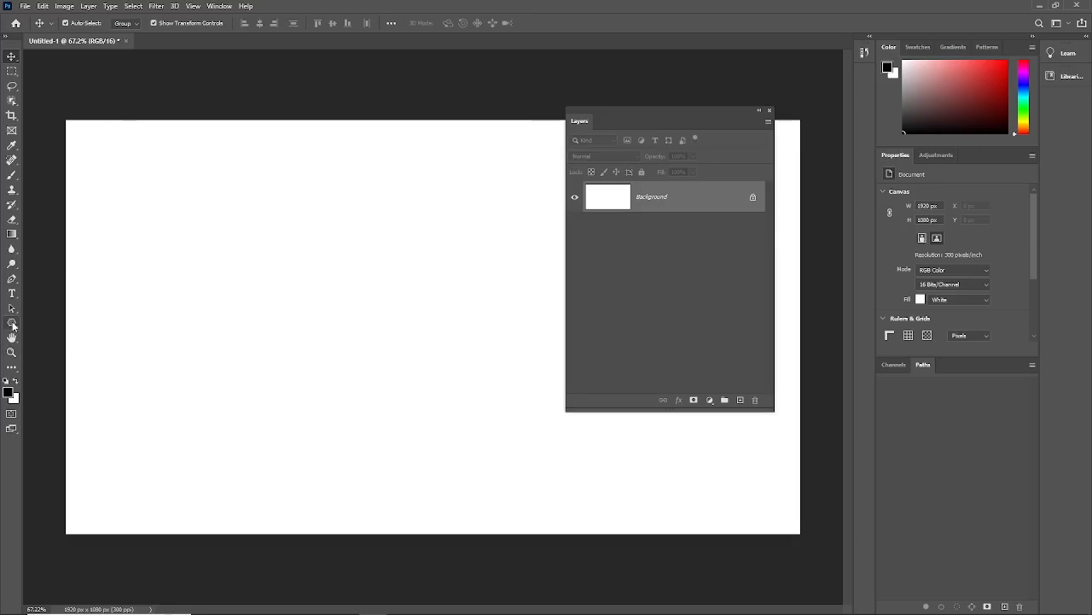
- Activate the Polygon, Rectangular Marquee, Object Selection and Crop tools in turn to view their options, returning to the Move tool
left_click(12, 324)
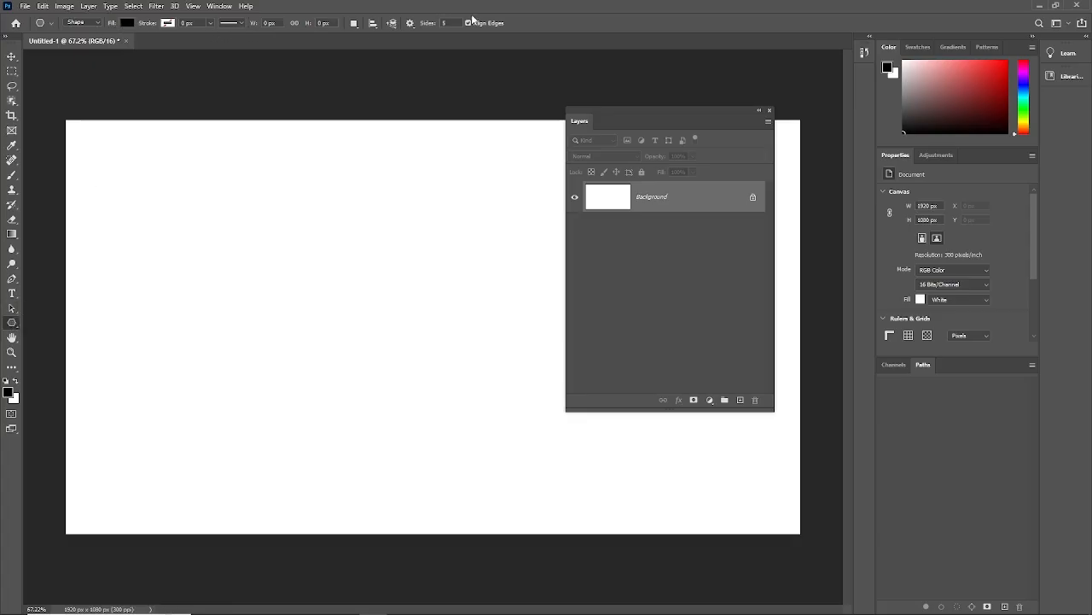
left_click(12, 58)
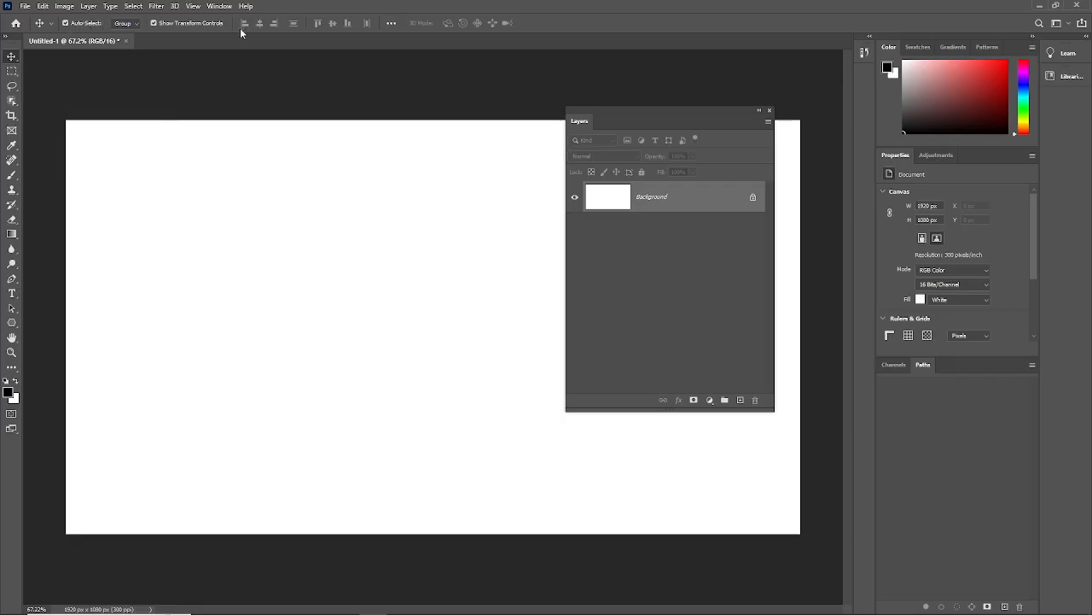
left_click(10, 72)
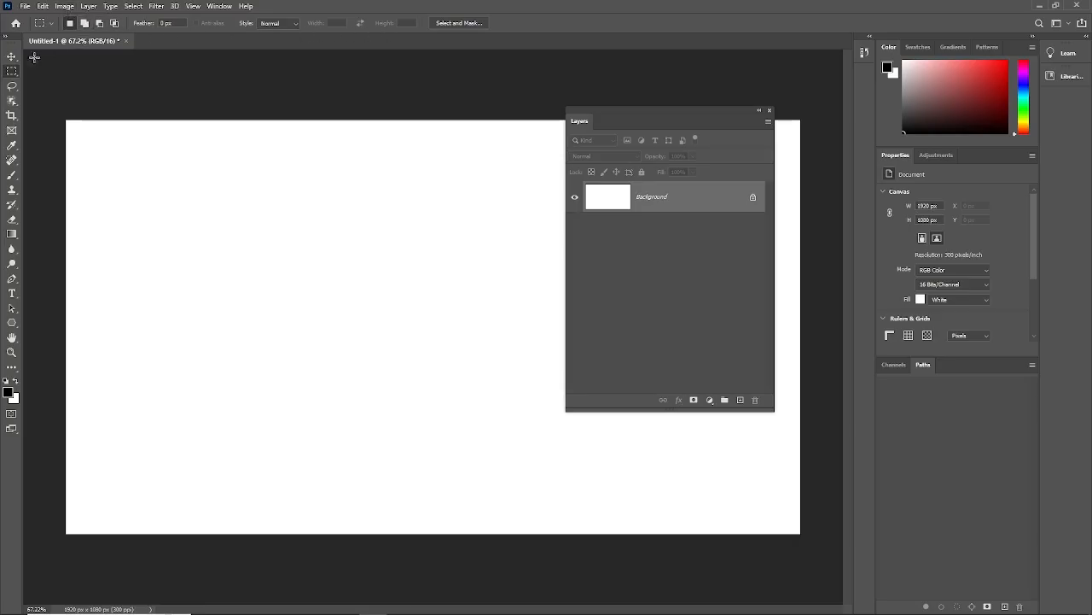
left_click(12, 99)
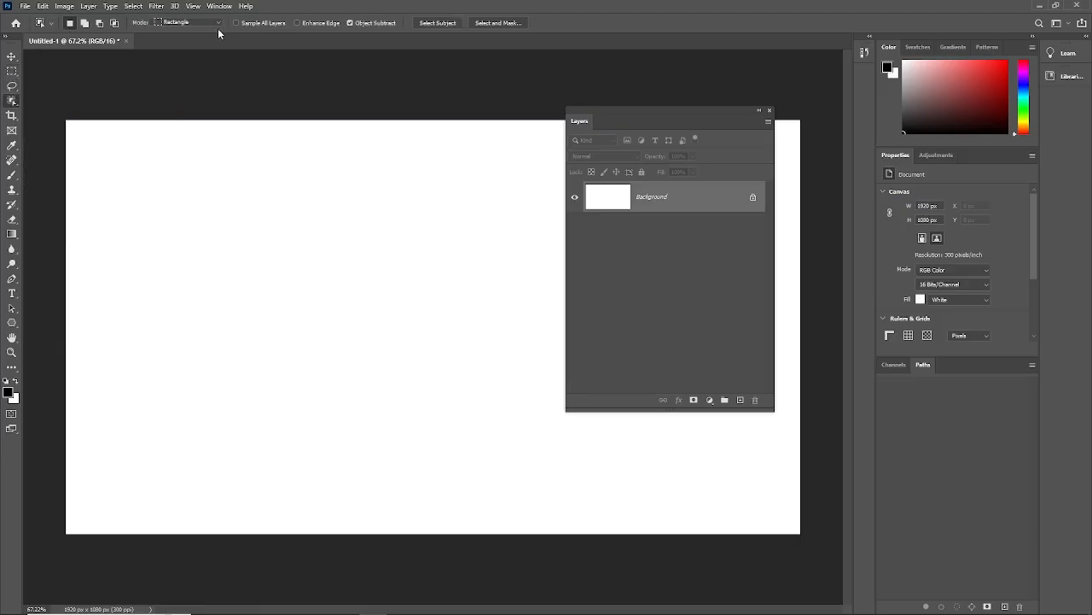
left_click(14, 117)
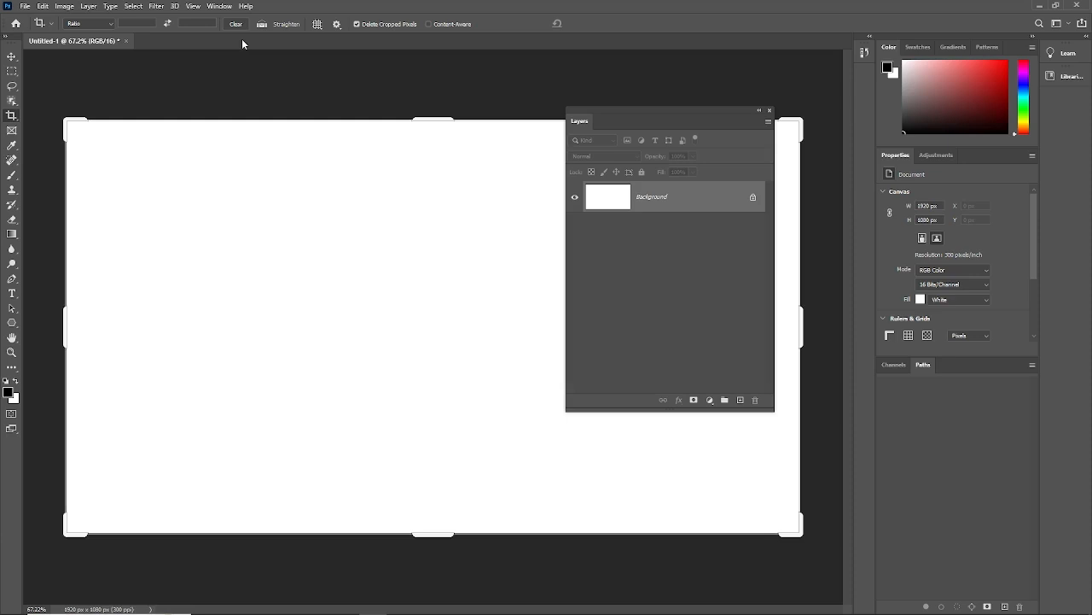
left_click(13, 58)
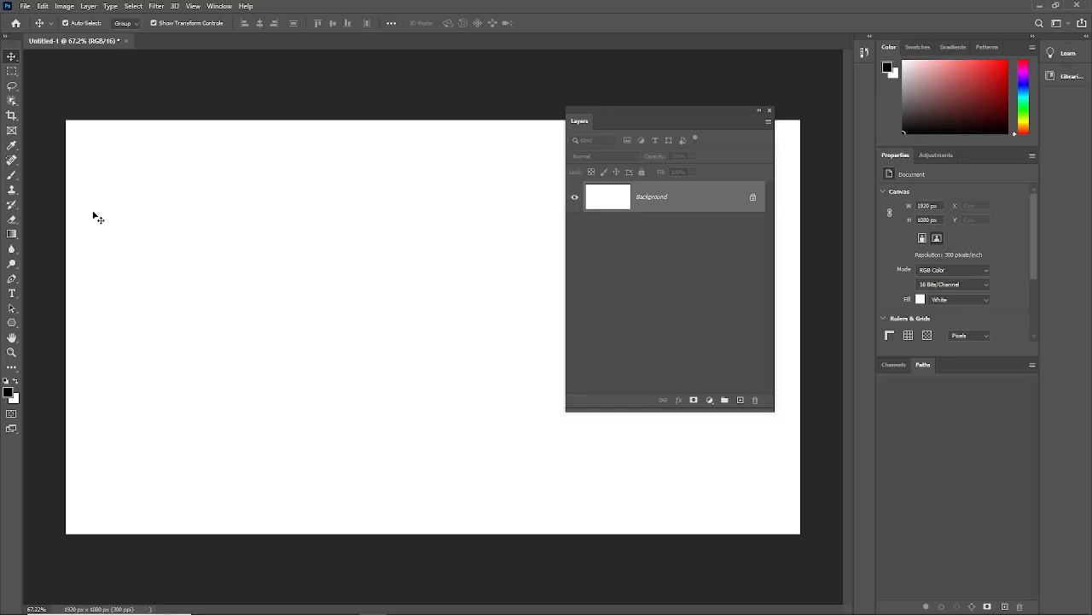
- Activate the Pen Tool and set its mode to Shape
left_click(12, 278)
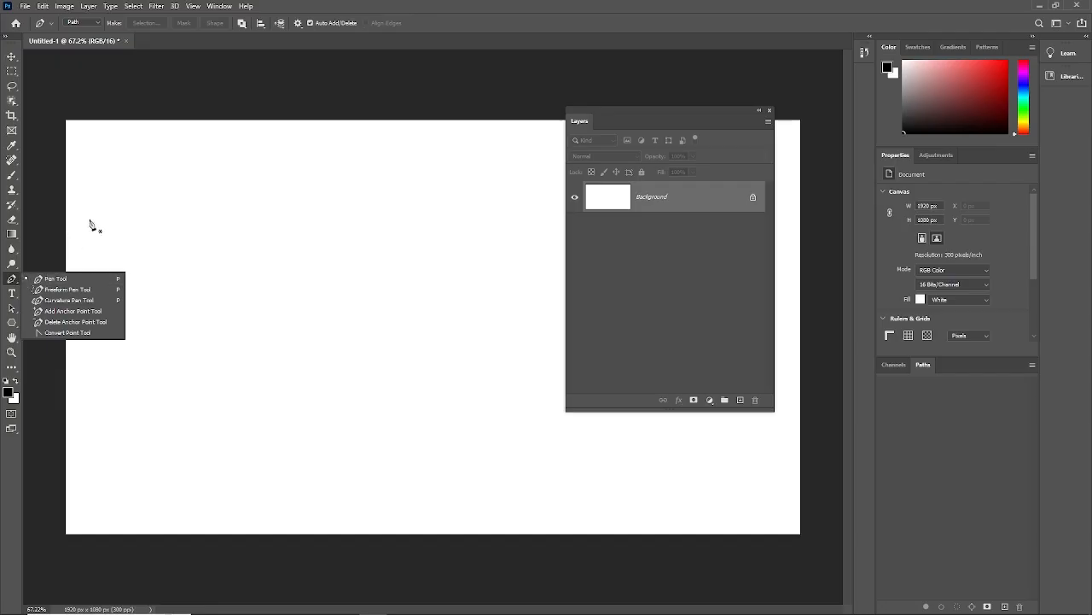
left_click(58, 280)
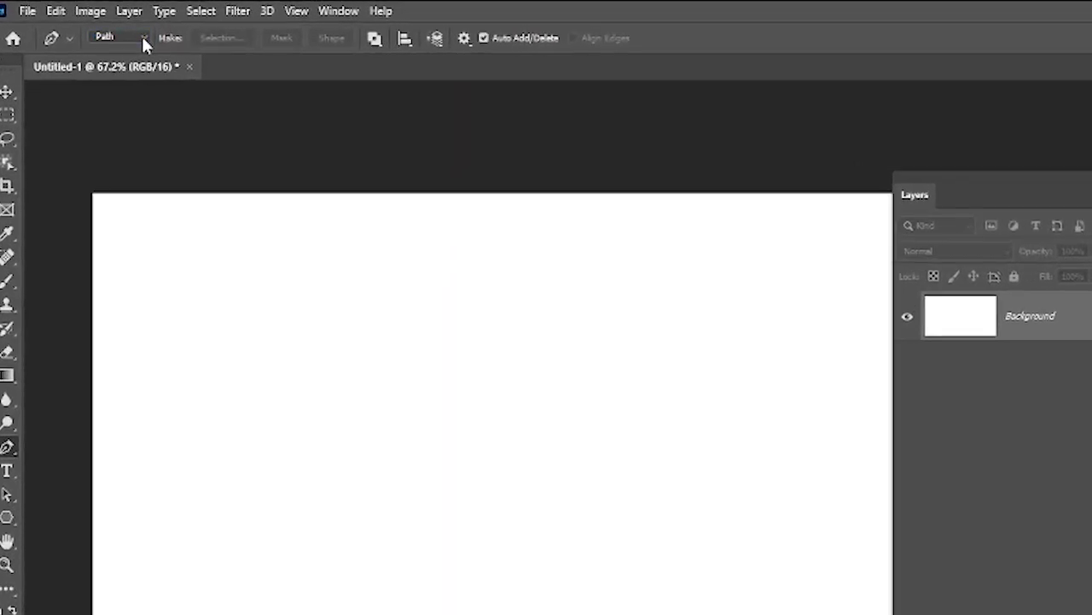
left_click(97, 25)
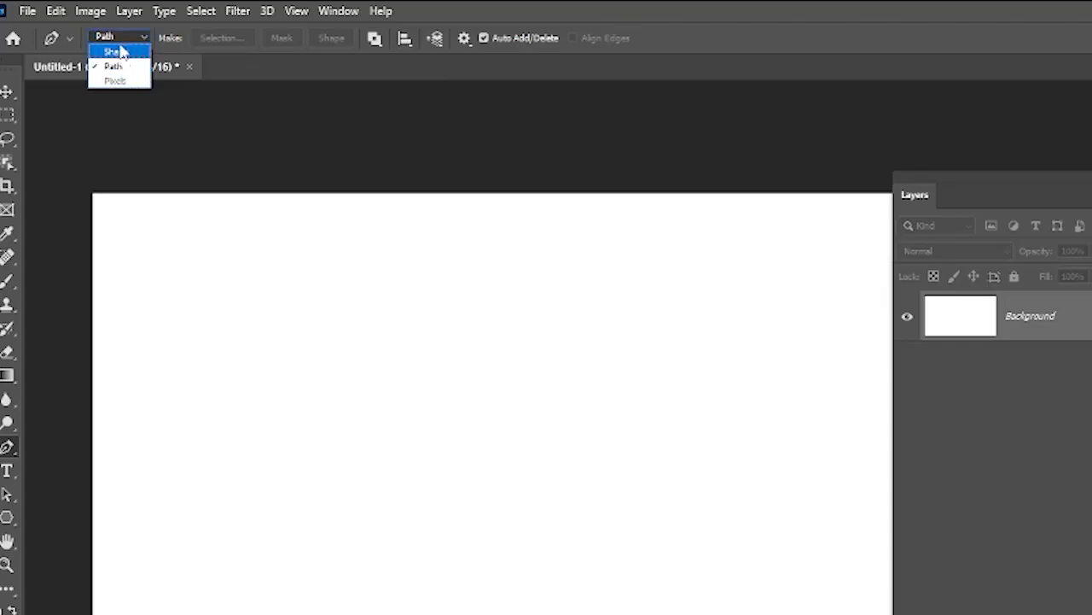
left_click(116, 52)
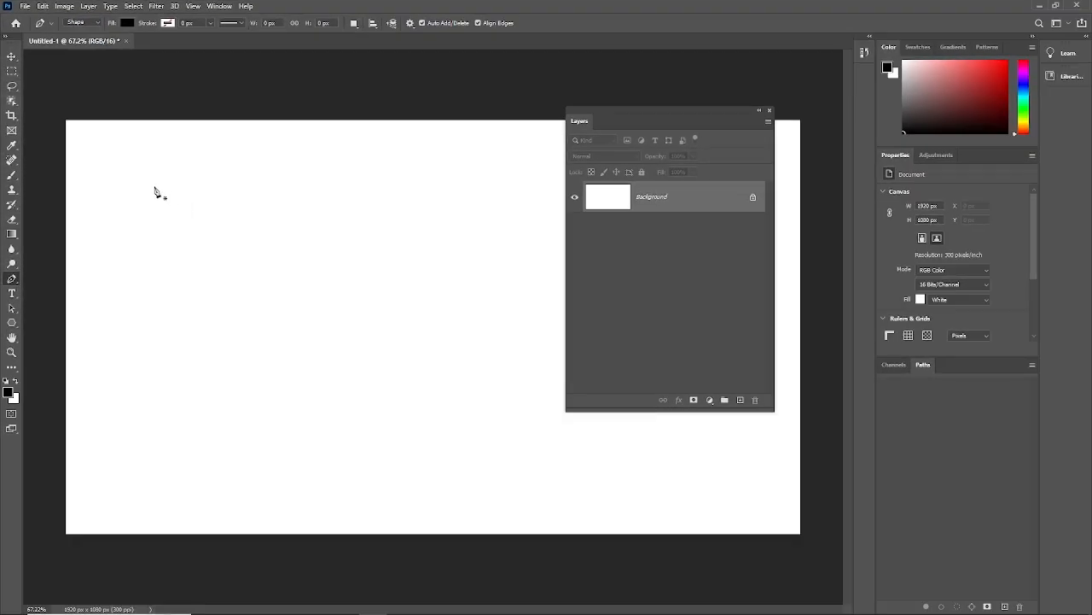
- Draw a closed four-cornered black shape about 355 by 310 px near the canvas's upper-left area, and move it slightly down and right
left_click(226, 302)
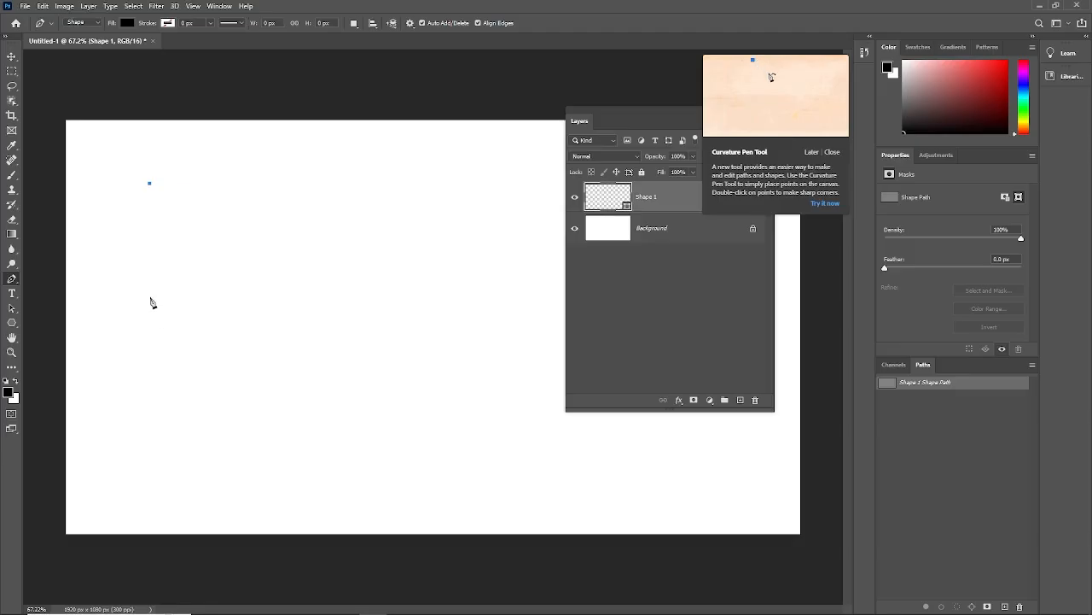
left_click(149, 305)
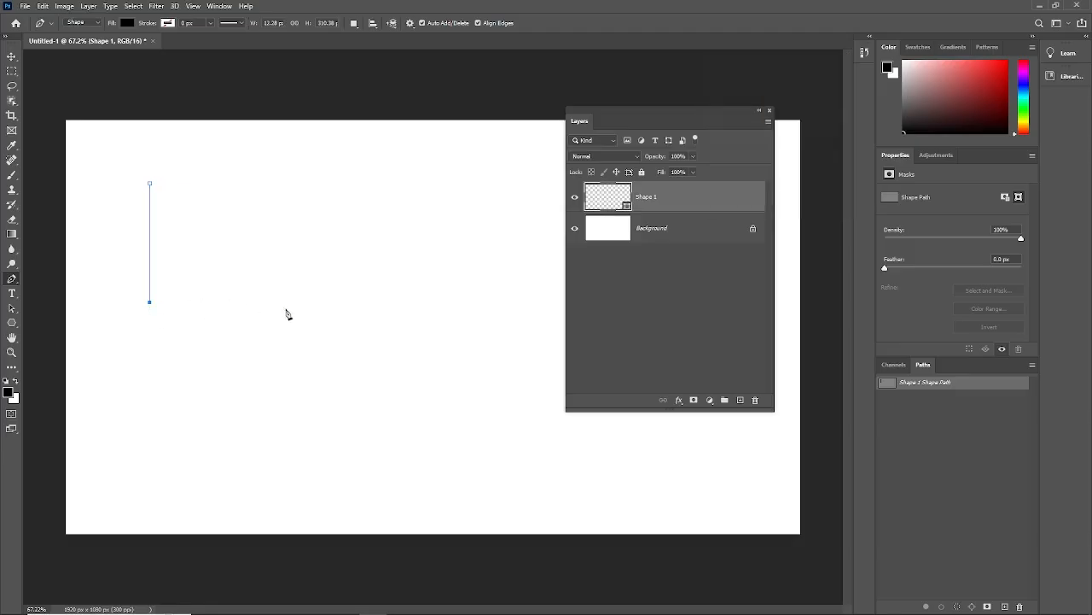
left_click(286, 302)
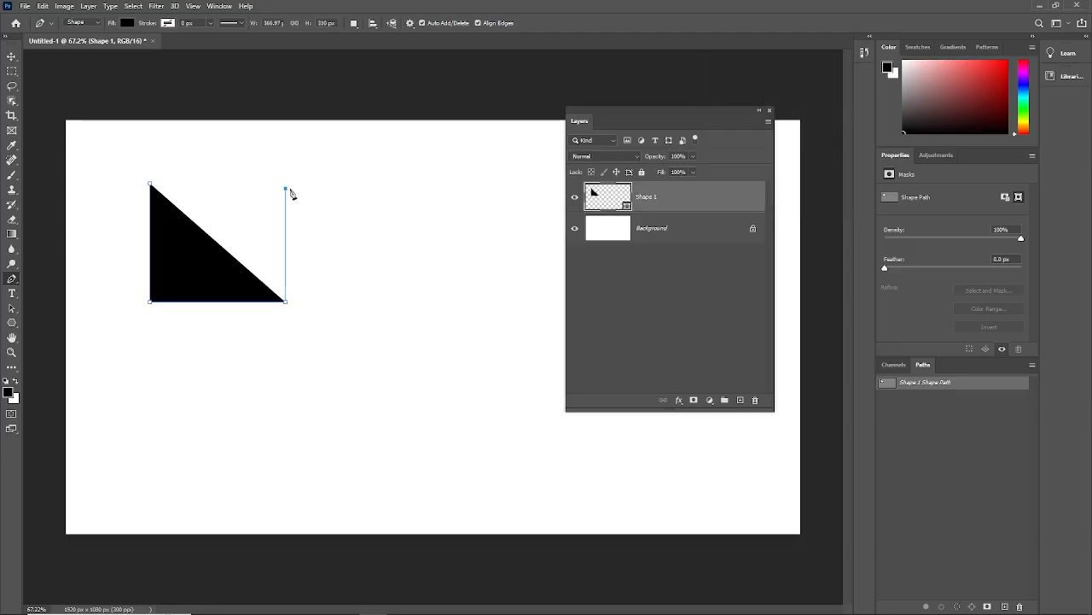
left_click(286, 188)
left_click(150, 184)
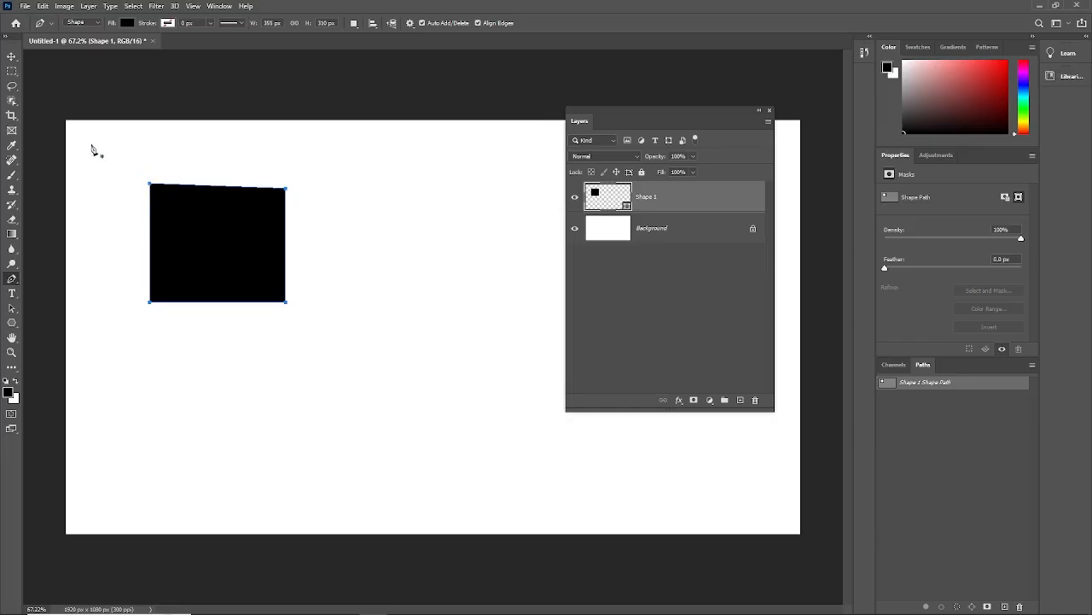
left_click(11, 58)
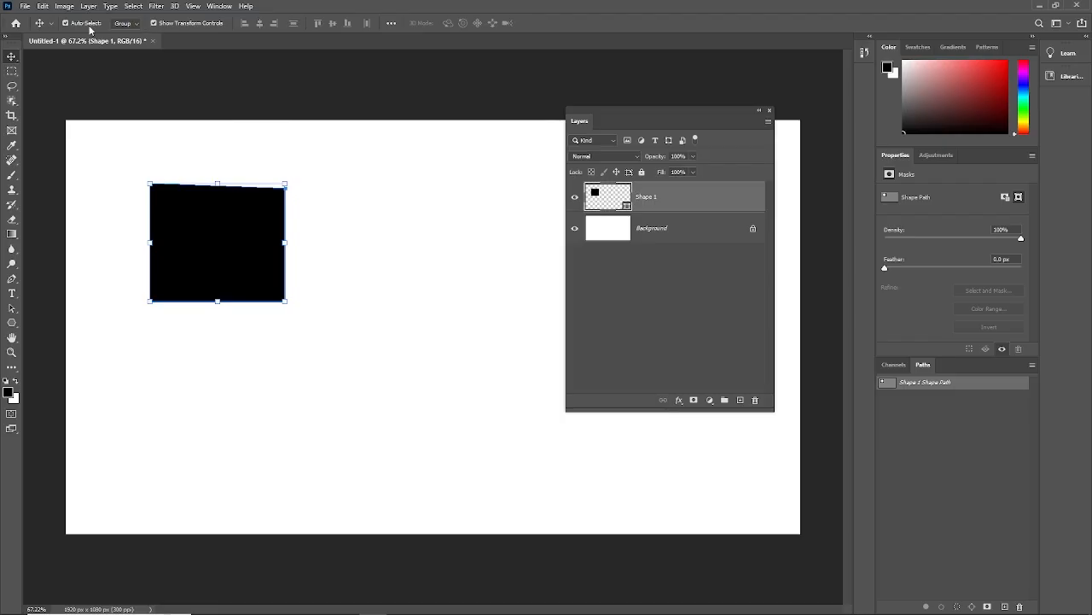
left_click_drag(197, 245, 202, 269)
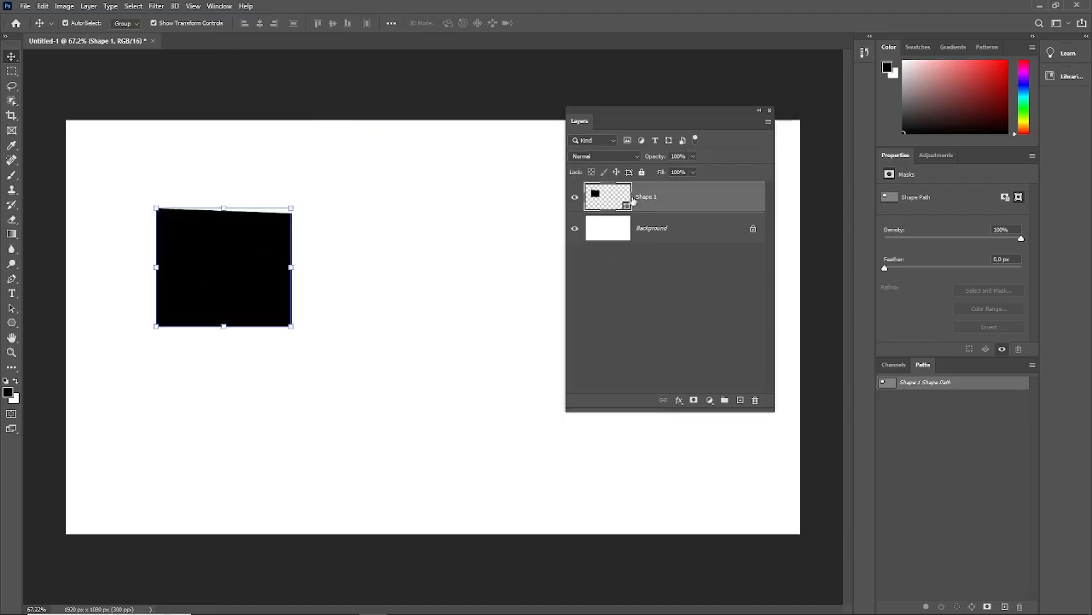
- Scale the black shape up and back down to about 379 by 331 px, placing it near the canvas's upper-left corner
left_click_drag(631, 125, 576, 128)
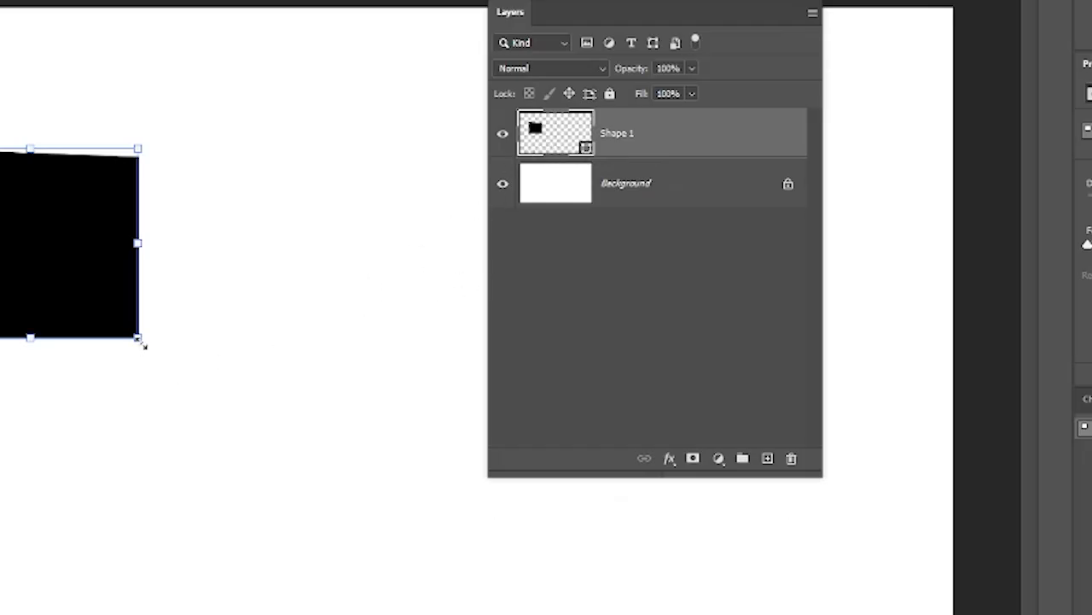
left_click_drag(144, 348, 451, 609)
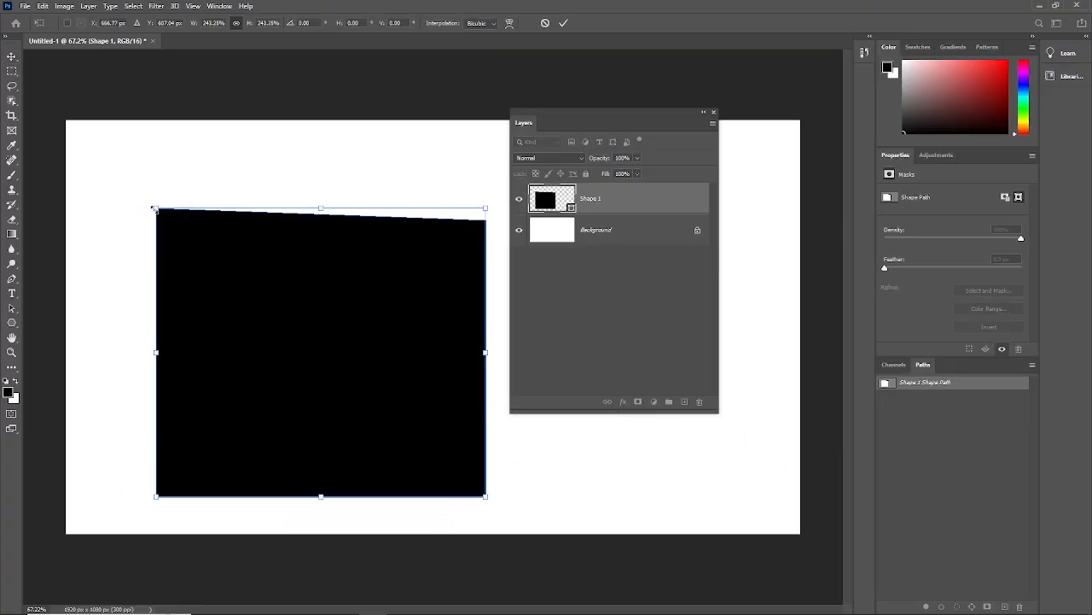
left_click_drag(154, 207, 99, 136)
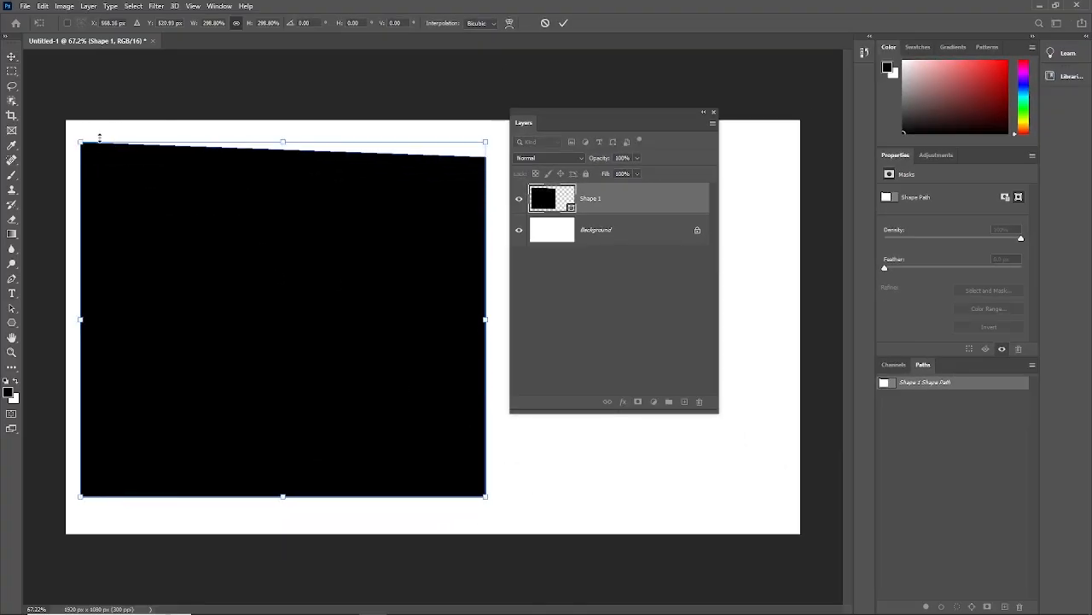
key("Return")
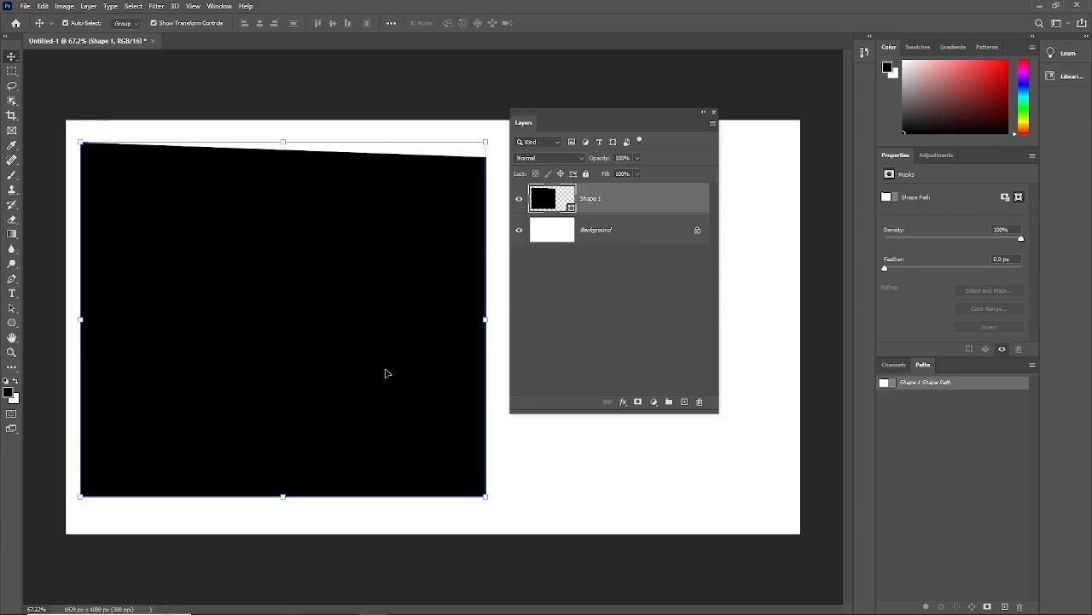
left_click_drag(484, 496, 223, 270)
key("Return")
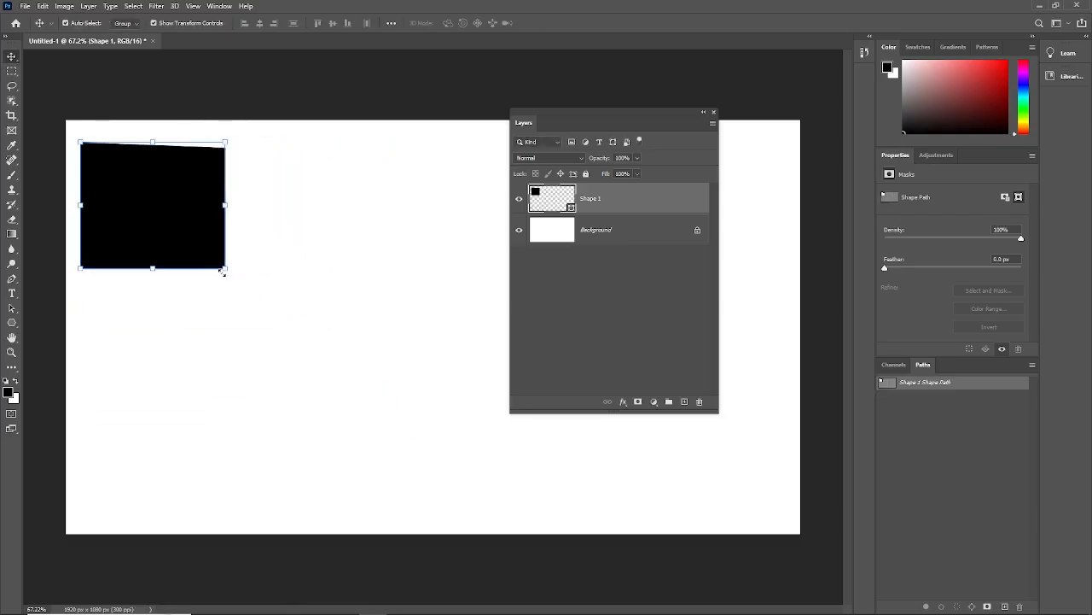
- Activate the Rectangle Tool, look at its stroke options, and set its mode to Pixels
left_click(13, 324)
right_click(13, 325)
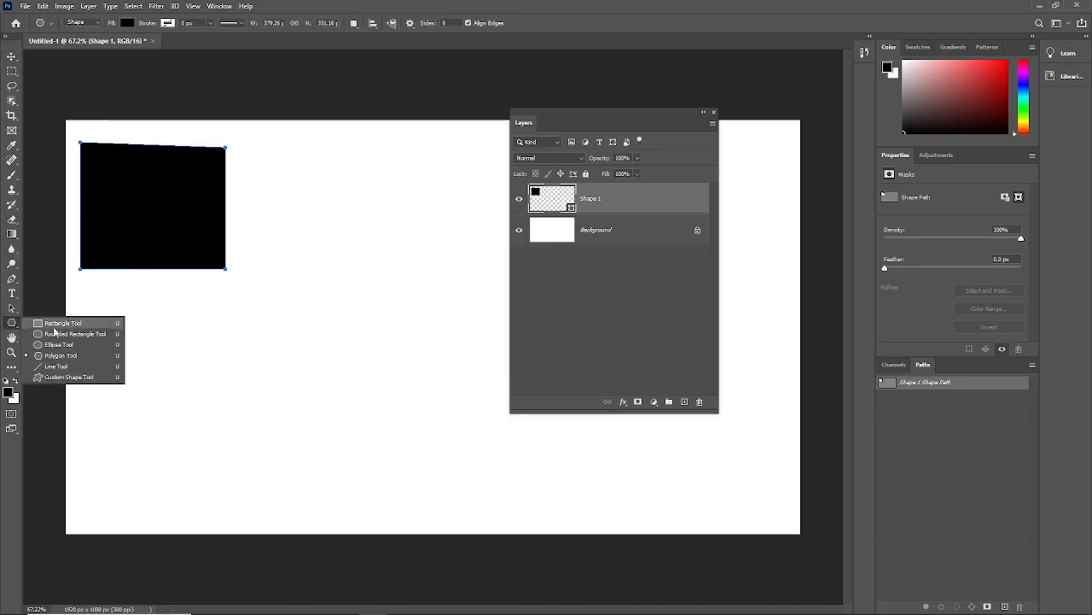
left_click(52, 322)
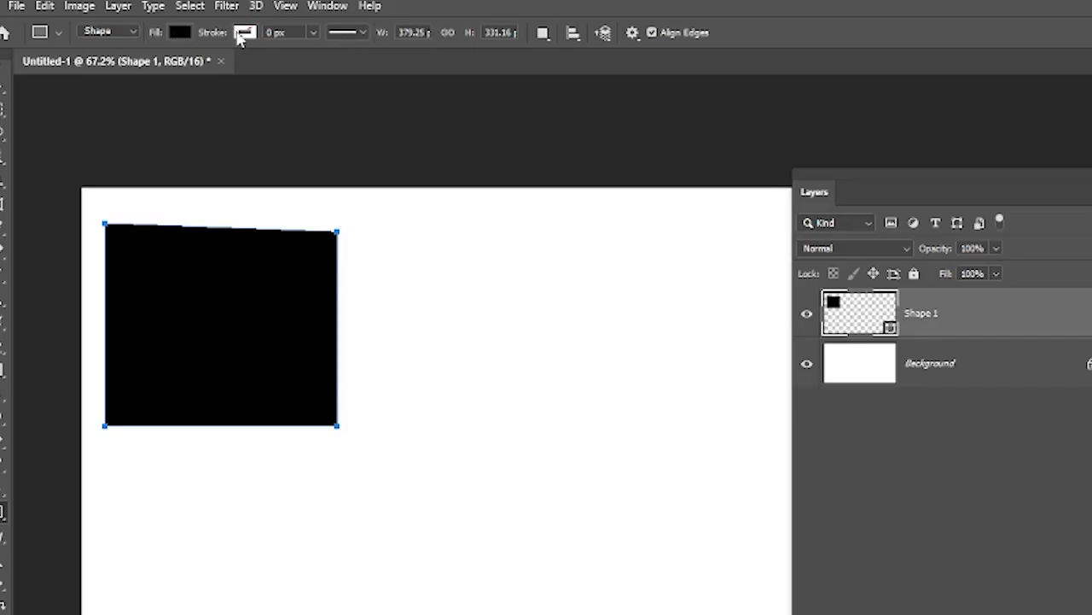
left_click(361, 34)
left_click(360, 34)
left_click(130, 33)
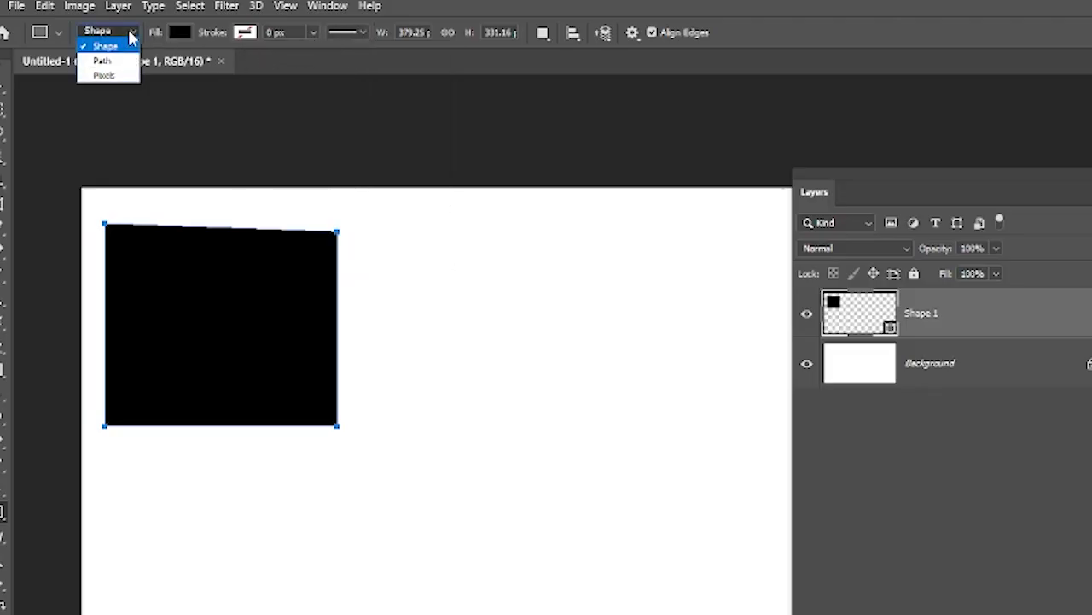
left_click(103, 76)
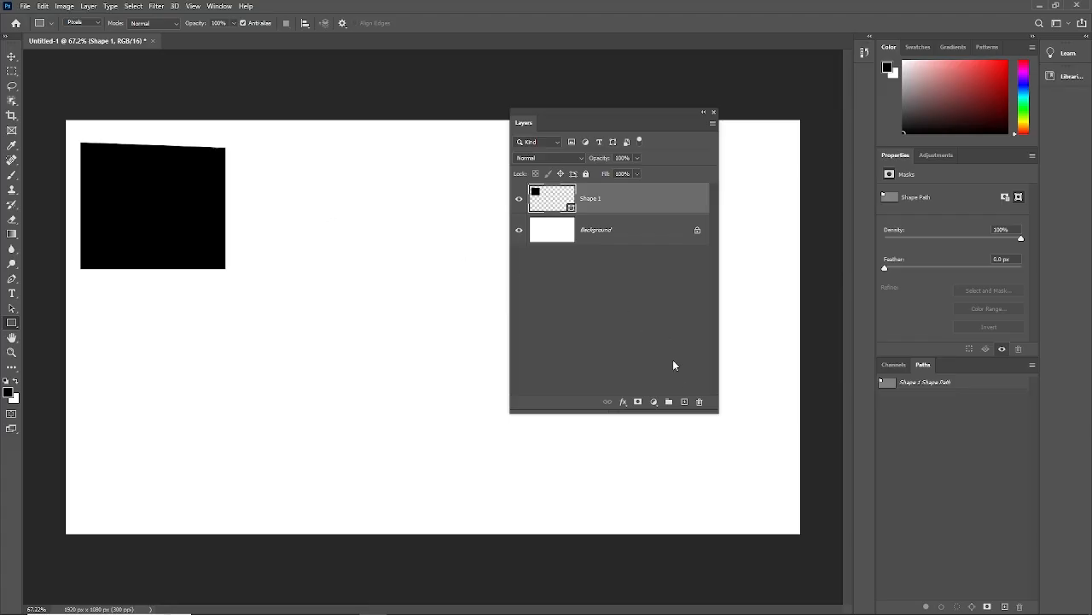
- Add a new layer and draw a black pixel rectangle about 678 by 389 px below the black shape
left_click(683, 402)
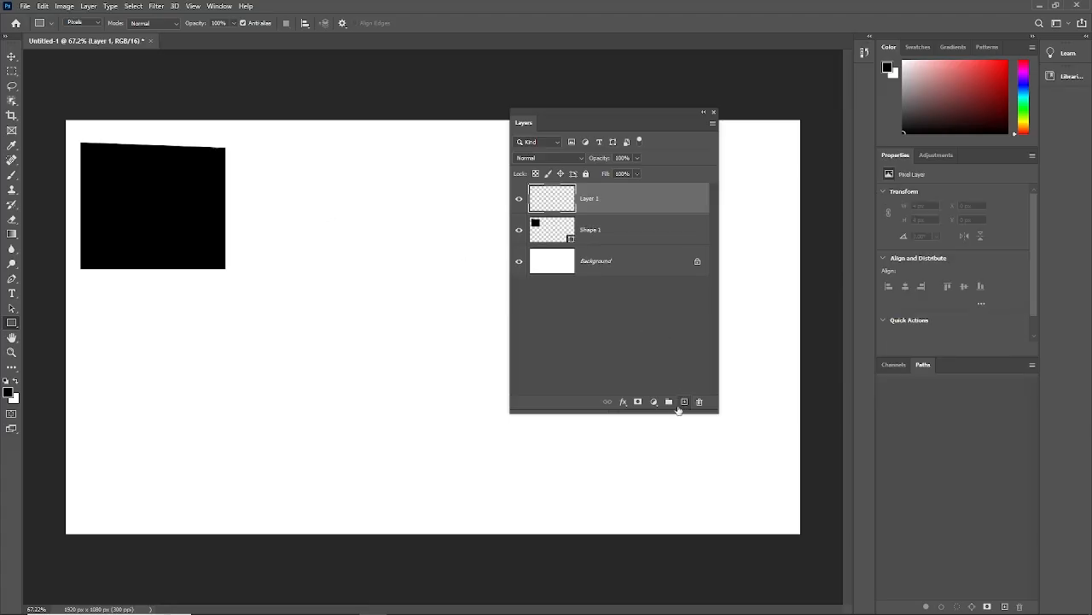
left_click_drag(139, 323, 397, 468)
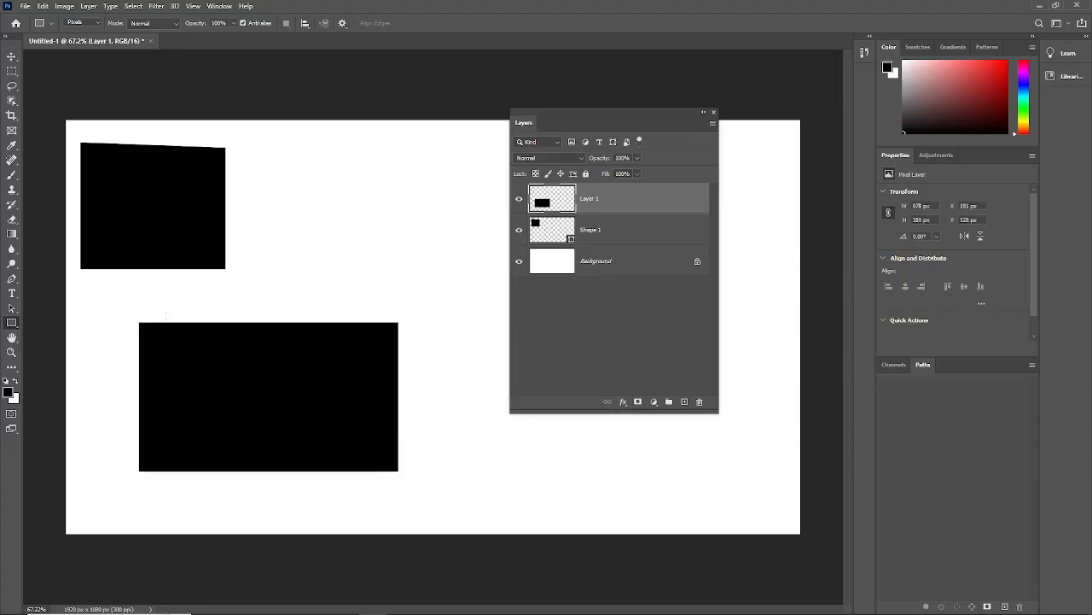
left_click(11, 55)
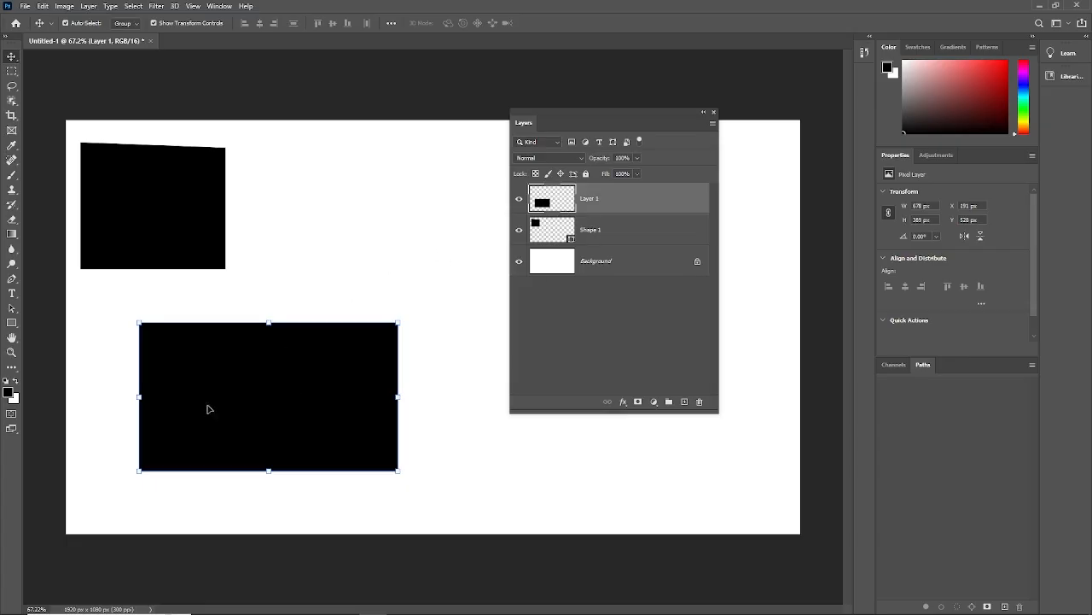
- Set the foreground colour to orange (RGB 237, 112, 0)
left_click(9, 390)
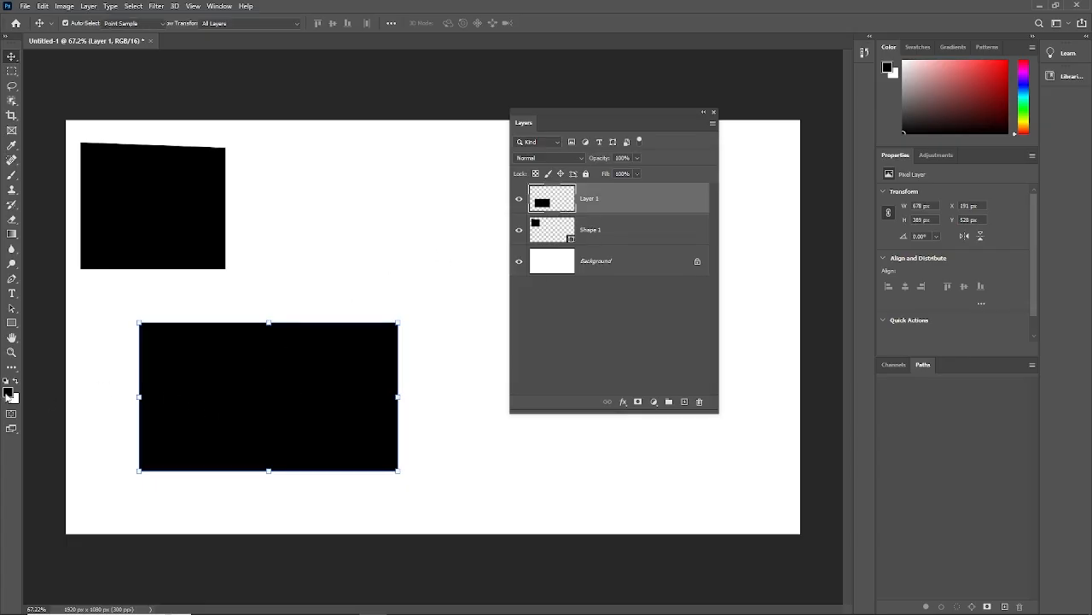
left_click_drag(525, 179, 540, 148)
left_click(553, 187)
left_click_drag(553, 188, 555, 271)
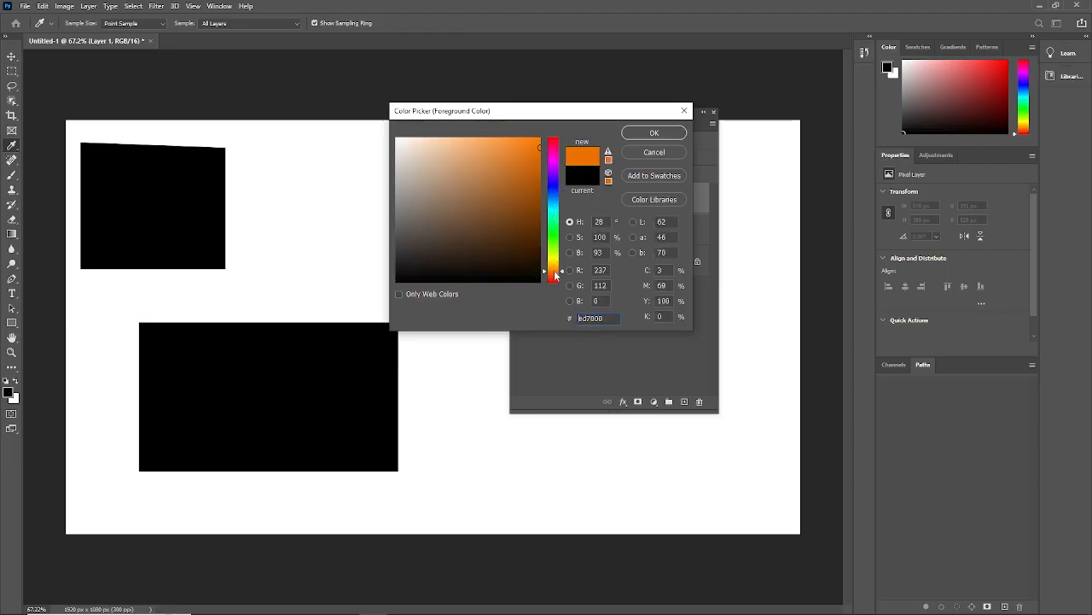
left_click(655, 133)
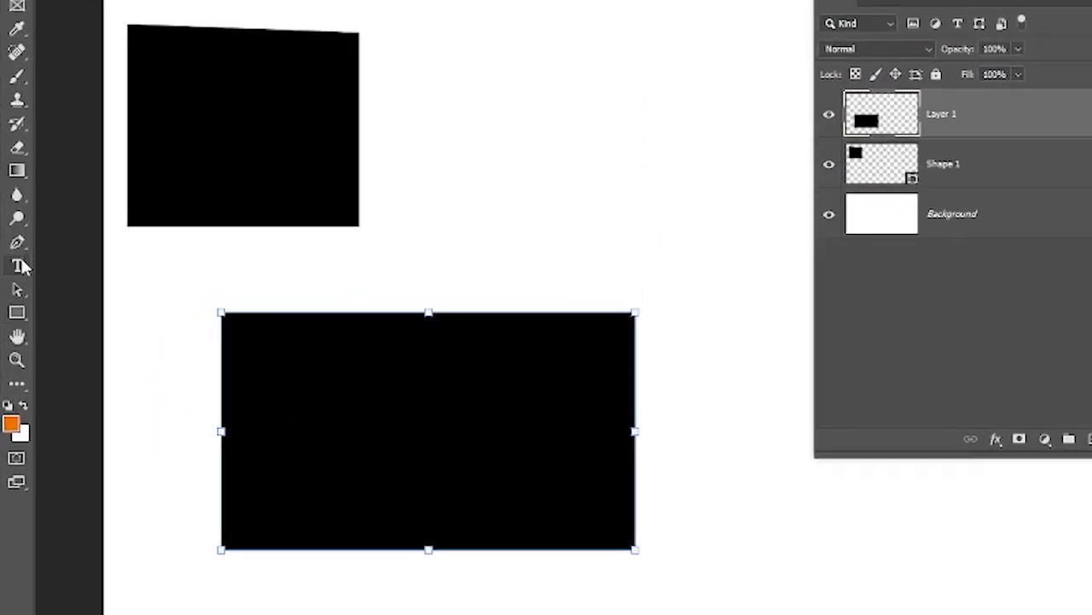
- Fill the black rectangle on Layer 1 with the orange foreground colour using the Paint Bucket Tool
left_click(20, 175)
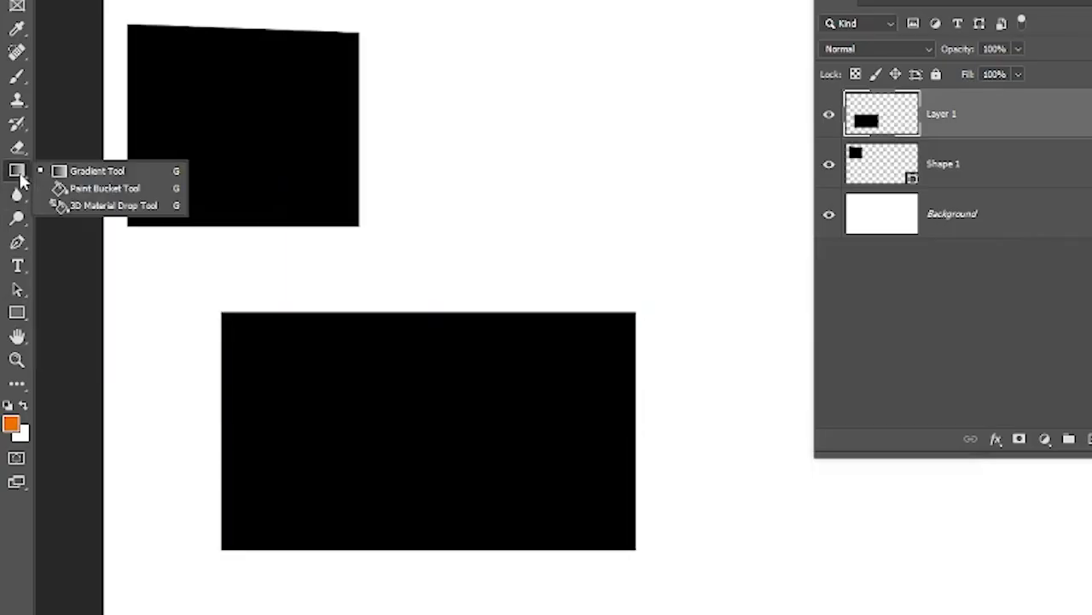
left_click(109, 191)
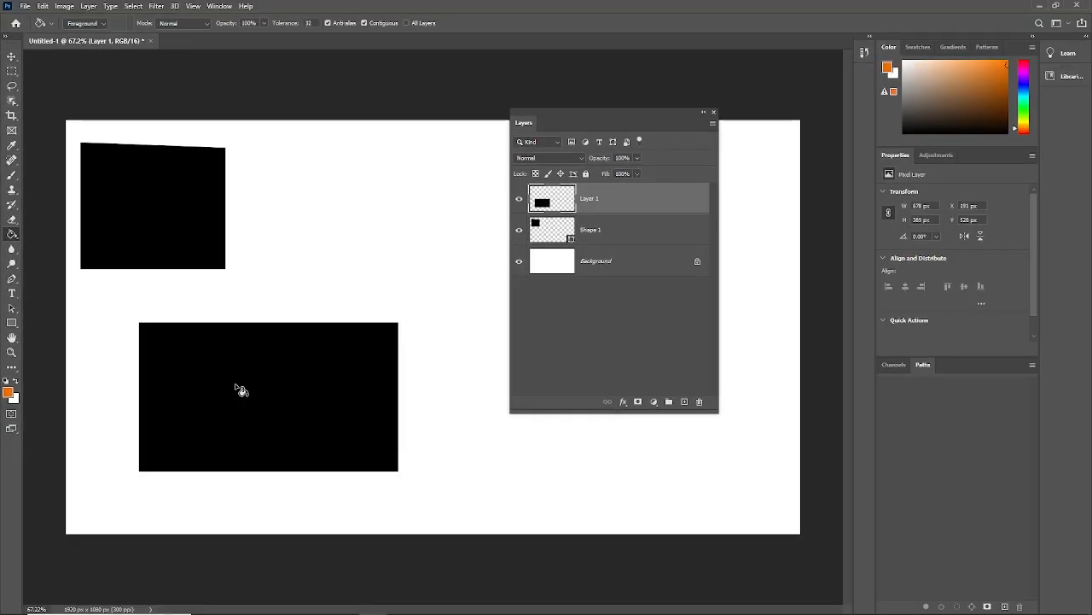
left_click(239, 389)
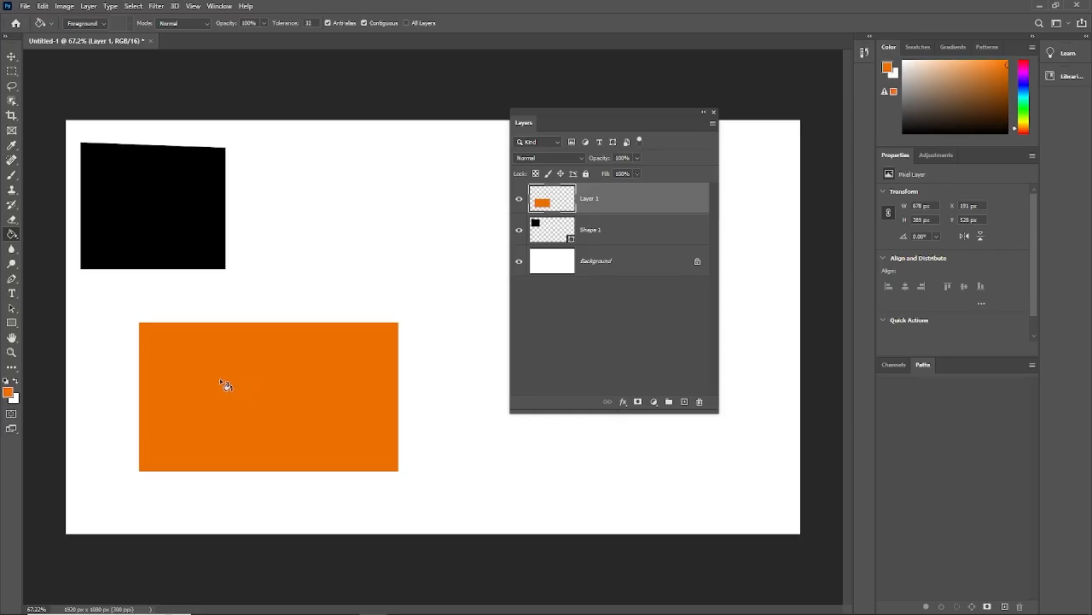
- Set the foreground colour to bright green (#3ded00)
left_click(7, 392)
left_click(553, 236)
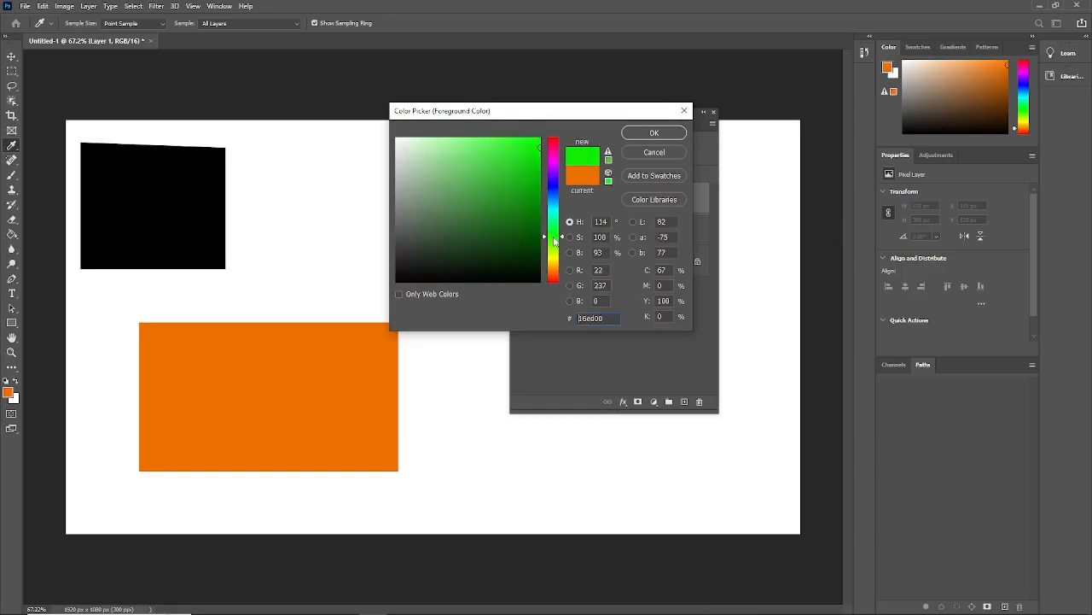
left_click(553, 240)
left_click(653, 133)
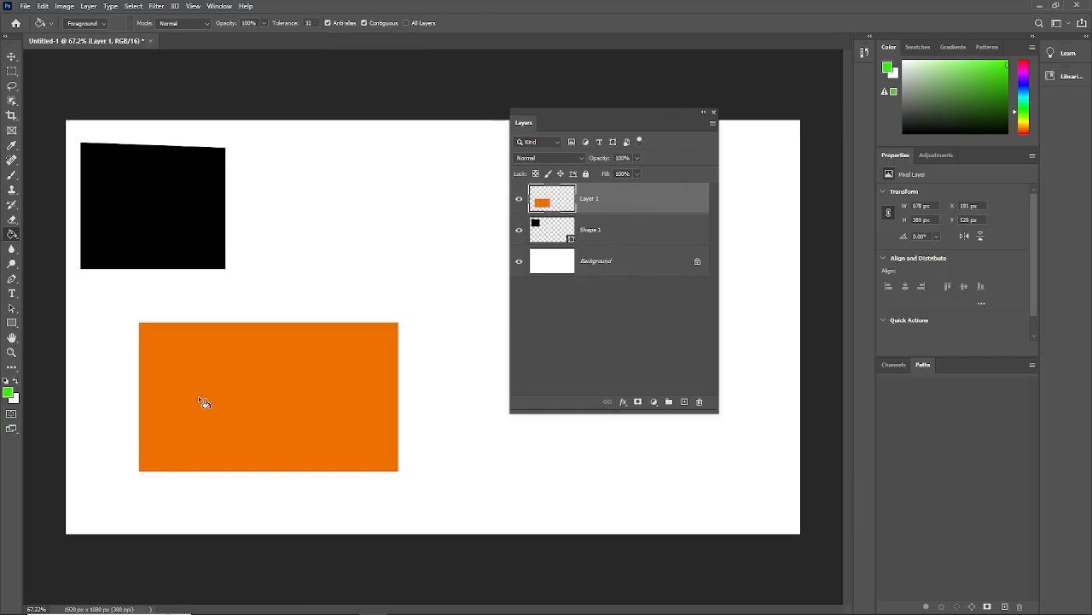
- Try filling all of Layer 1 with the green foreground colour, undo it, and fill only the rectangle's existing pixels instead
left_click(10, 58)
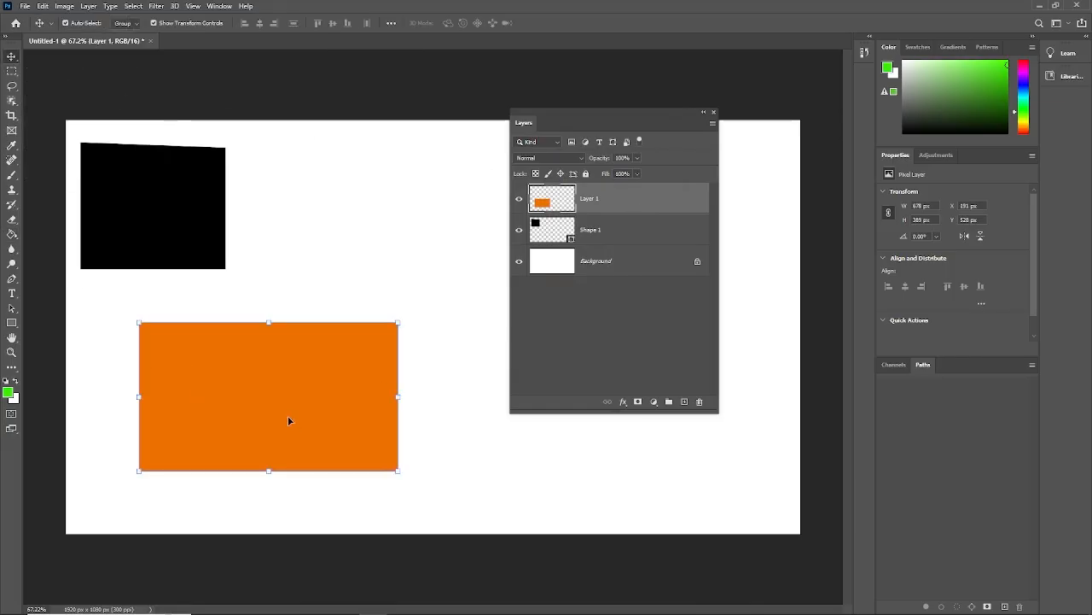
key("alt+BackSpace")
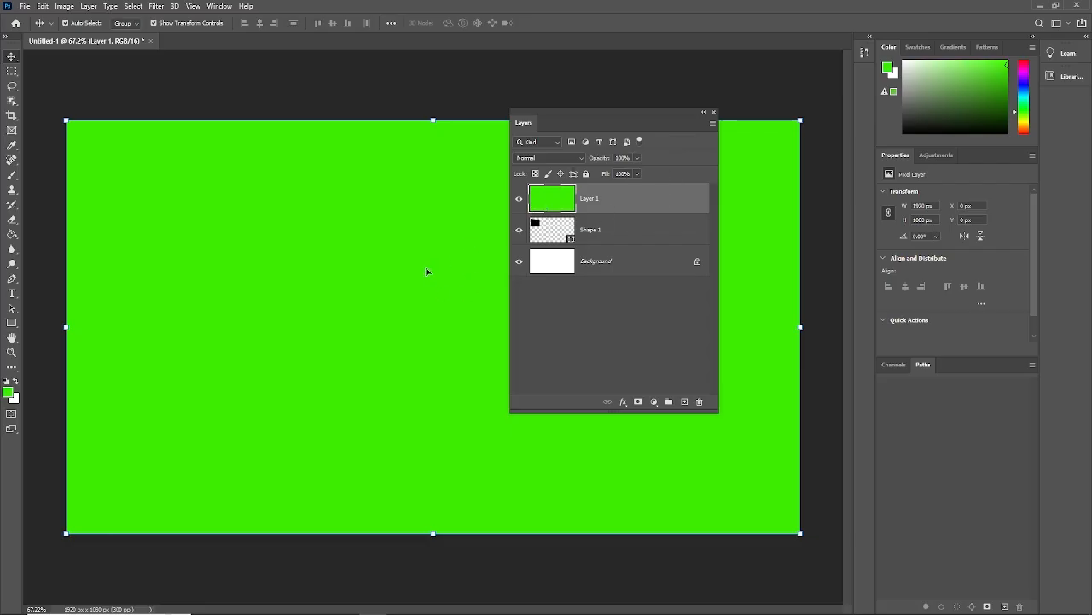
key("ctrl+z")
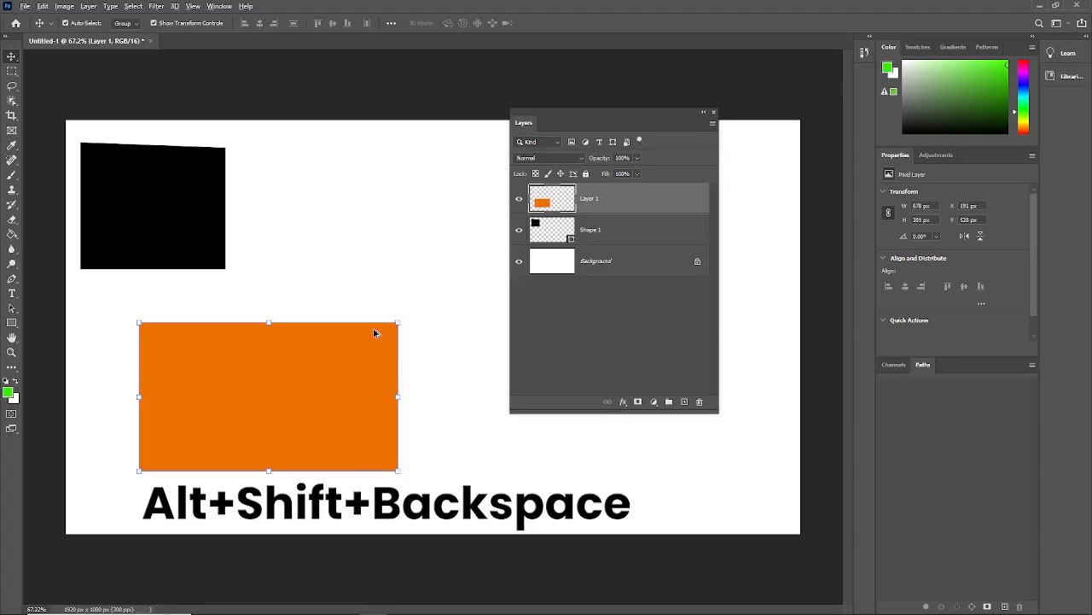
key("alt+shift+BackSpace")
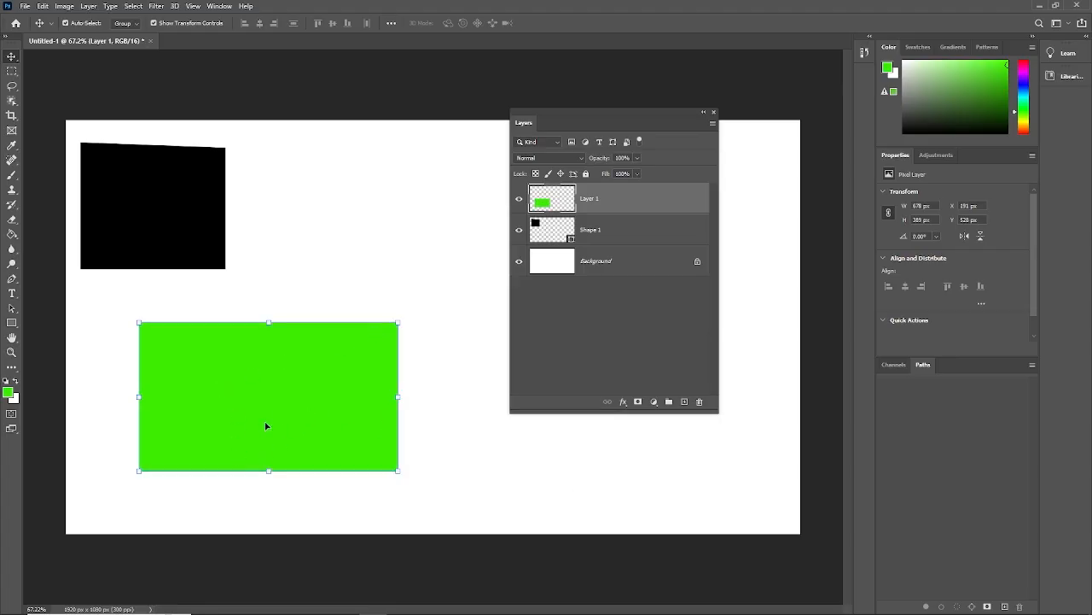
- Activate the Paint Bucket Tool and set the foreground colour to cyan (#00d9ed)
left_click(12, 233)
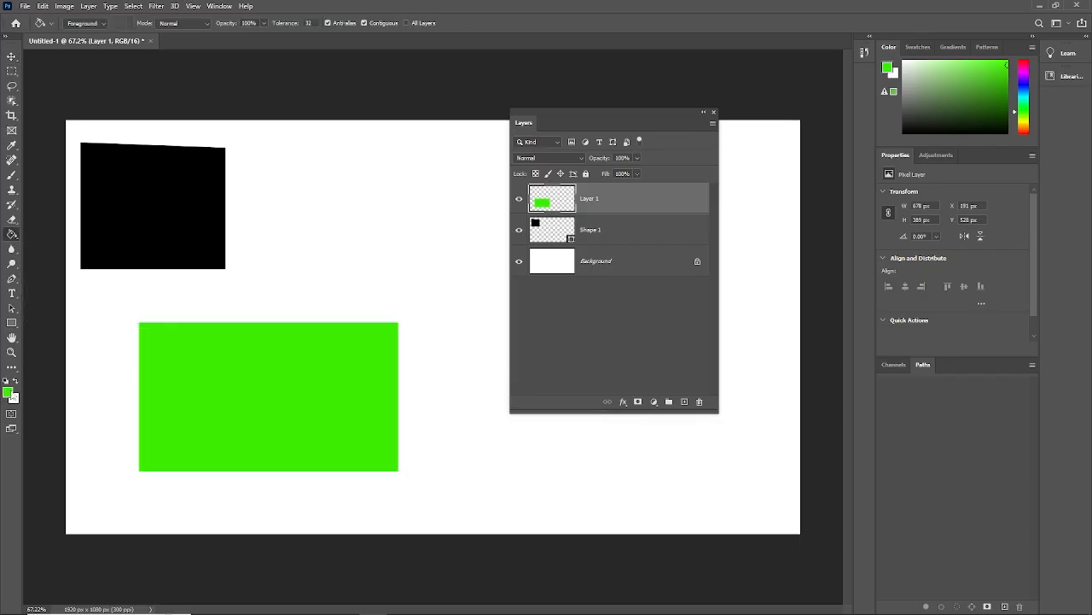
left_click(11, 394)
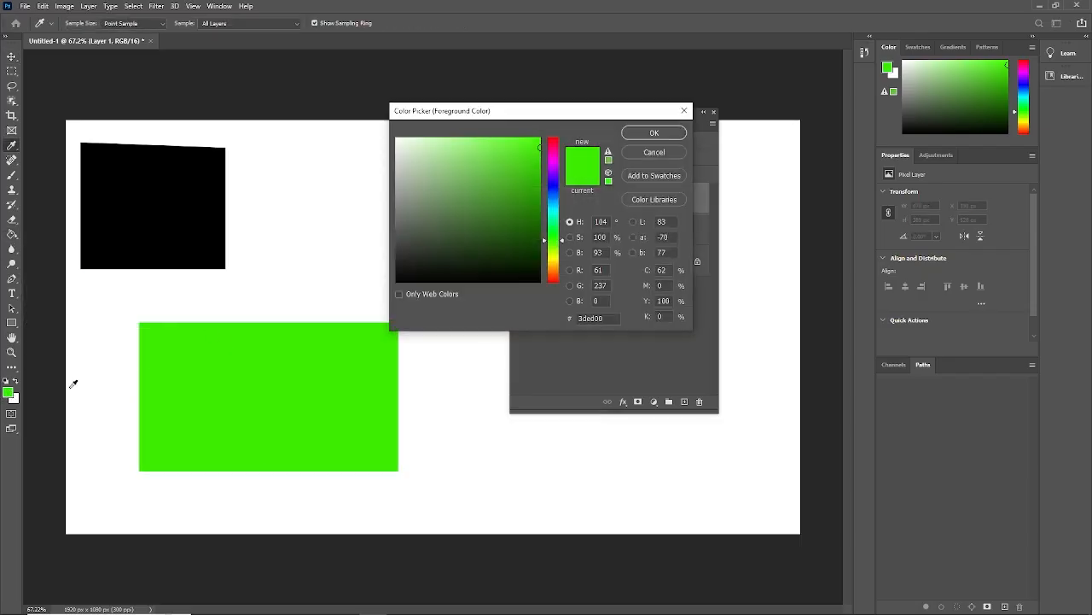
left_click(553, 209)
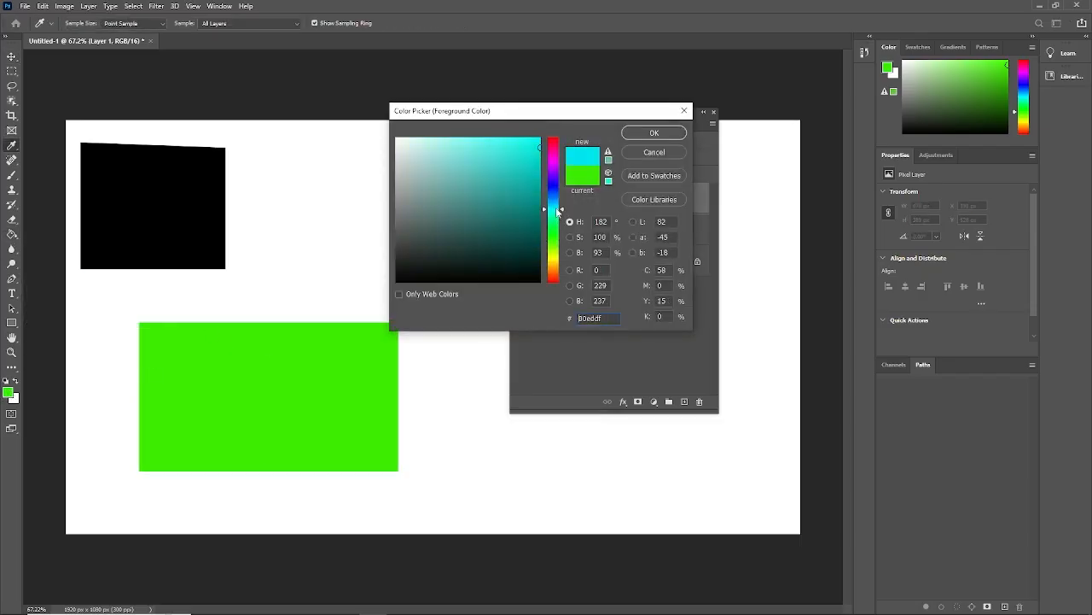
left_click(654, 133)
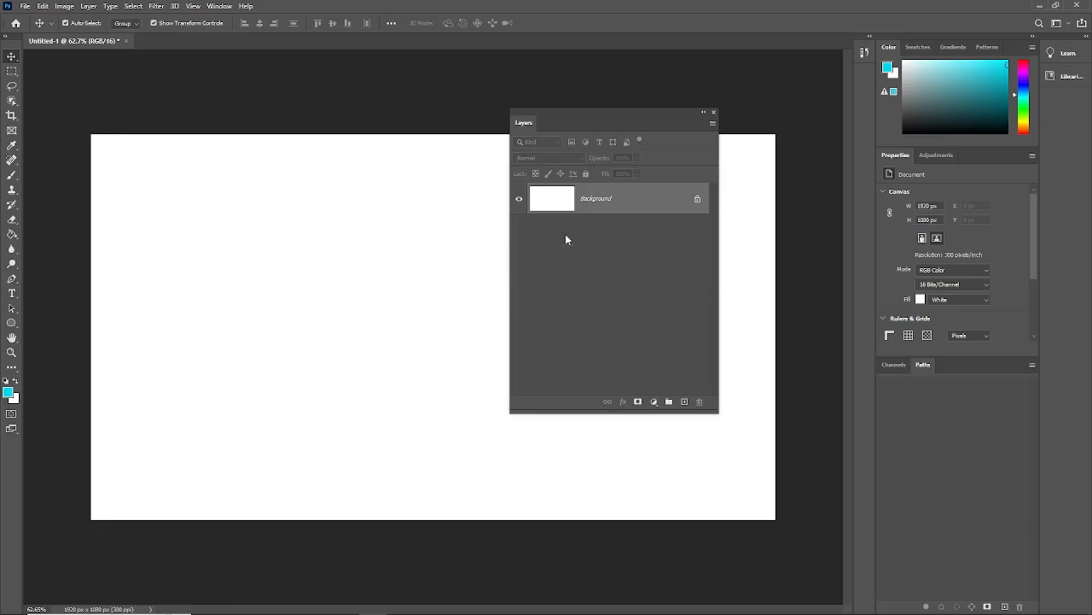
- Move the Layers panel away from the canvas centre and draw a cyan rectangle shape about 247 by 272 px in the upper-left area
left_click_drag(603, 128, 730, 136)
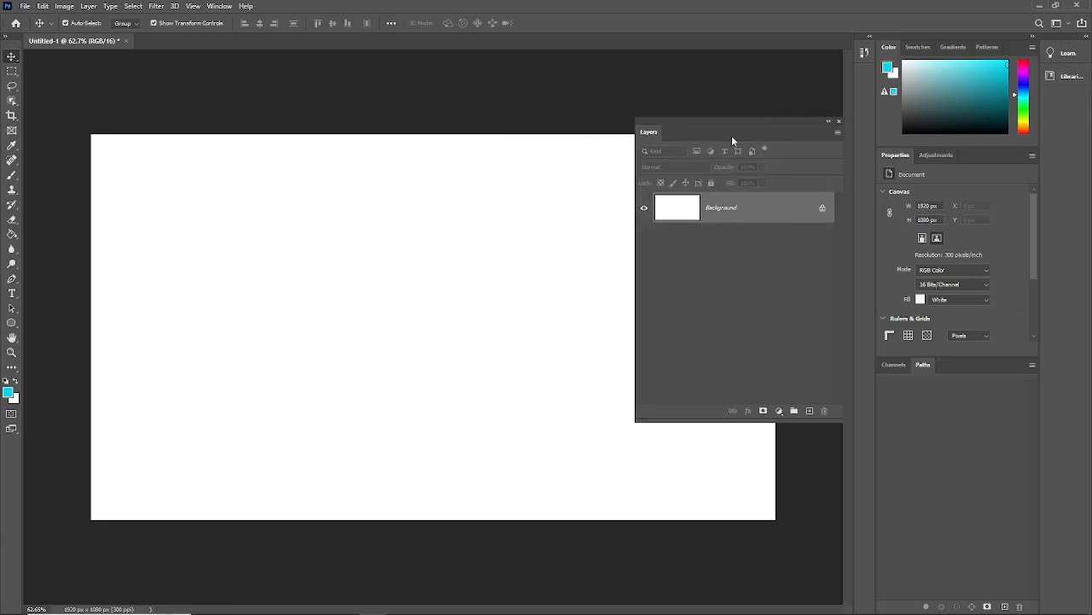
left_click(12, 325)
left_click(60, 329)
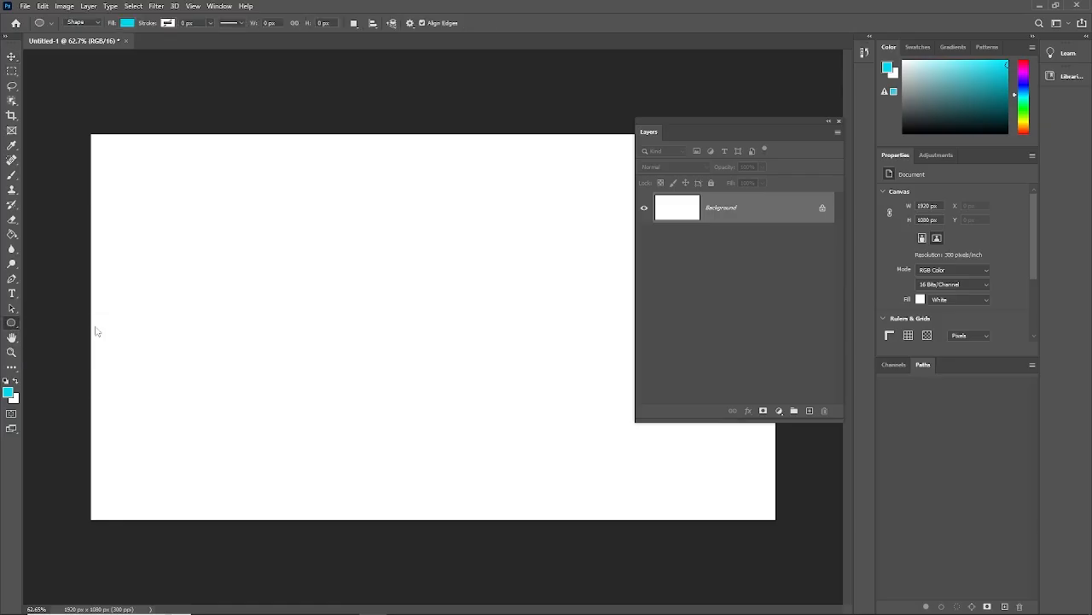
left_click_drag(142, 216, 231, 312)
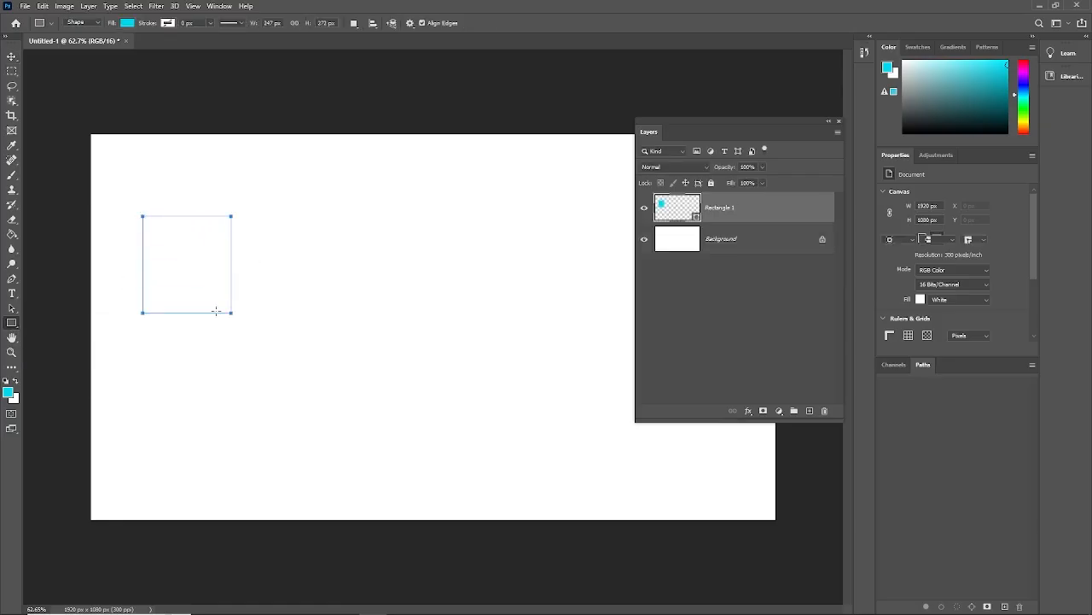
- Draw a tilted five-sided cyan polygon about 260 px across, just right of the rectangle
right_click(14, 323)
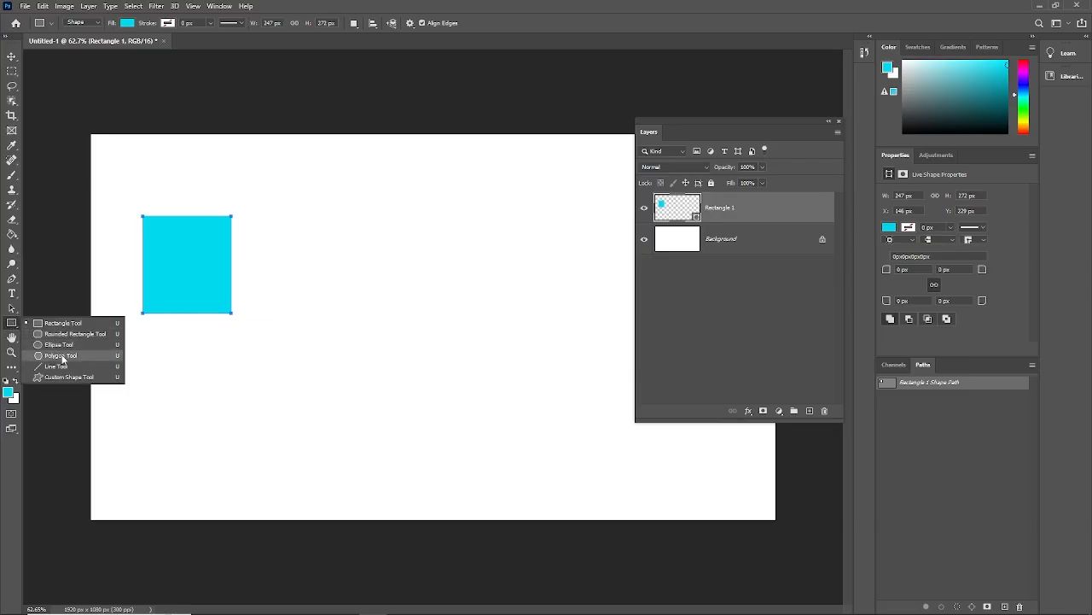
left_click(254, 322)
left_click_drag(300, 224, 320, 270)
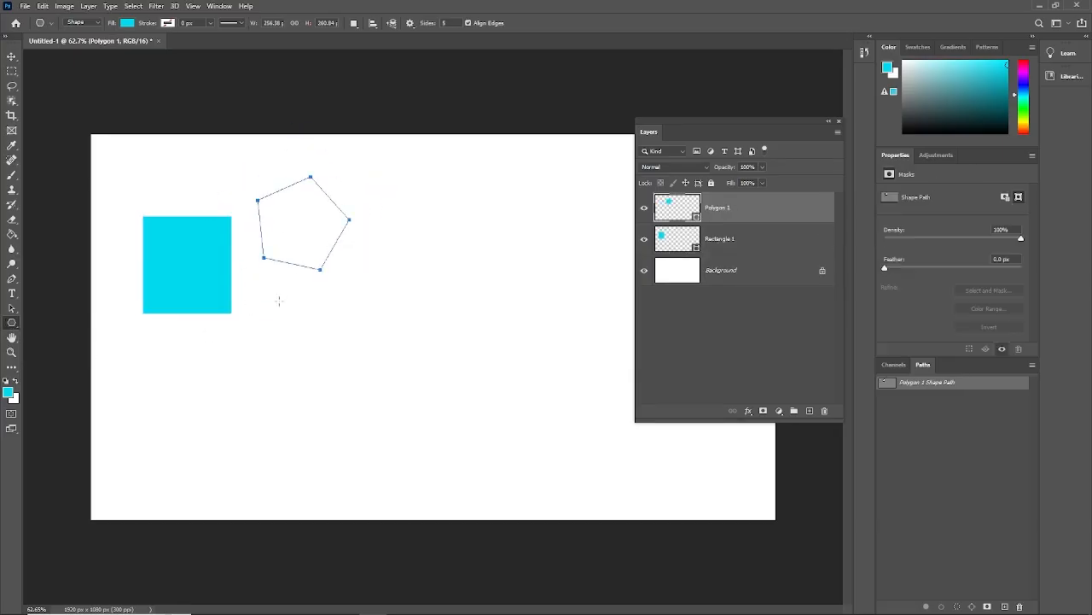
- Draw a nearly circular cyan ellipse shape about 251 by 243 px below the pentagon
right_click(12, 324)
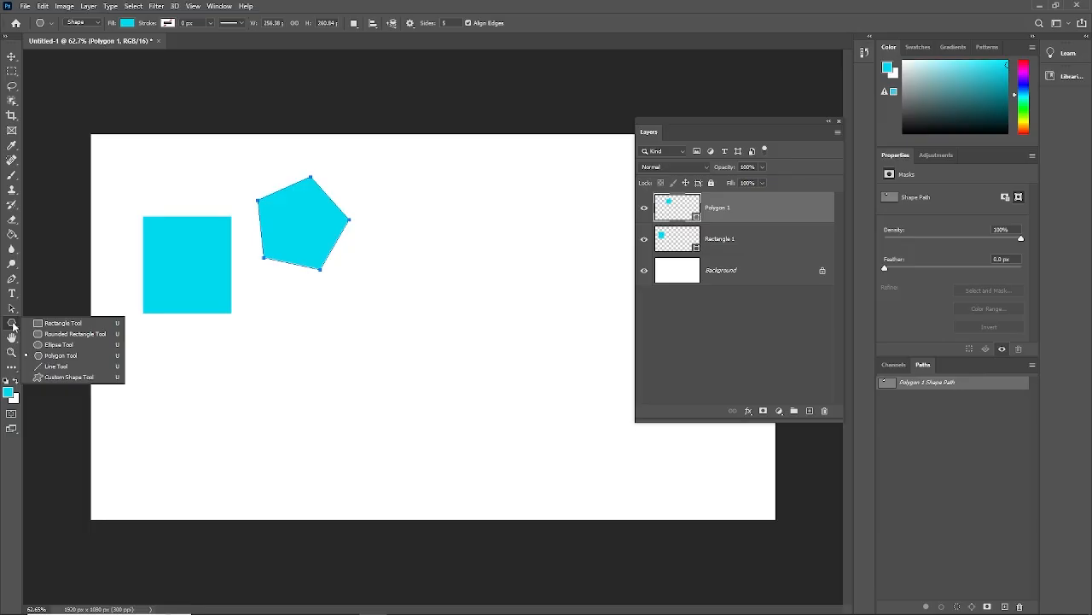
left_click(57, 345)
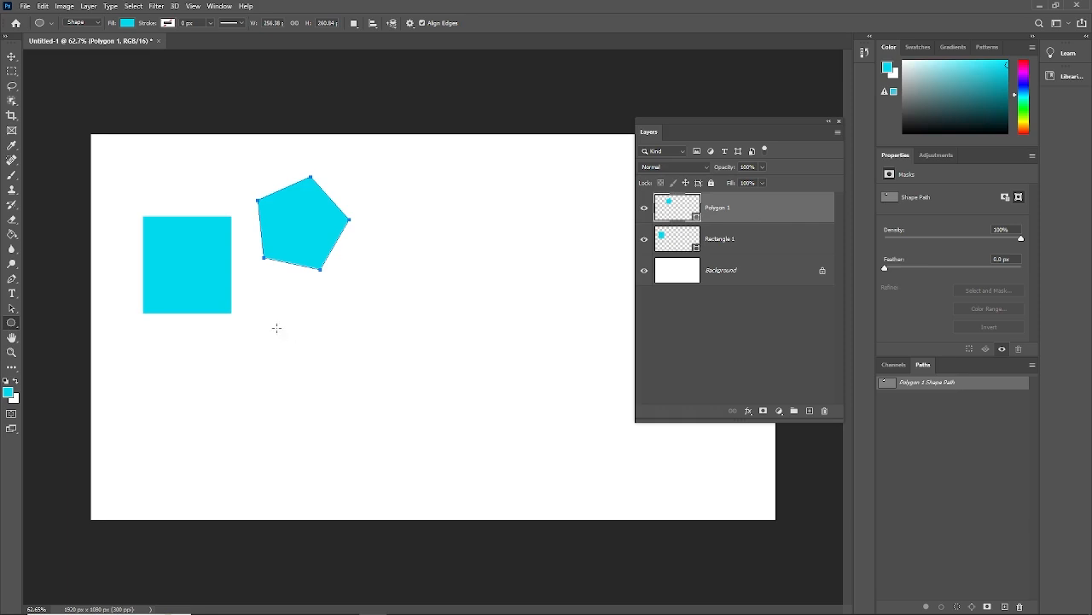
left_click_drag(276, 328, 362, 410)
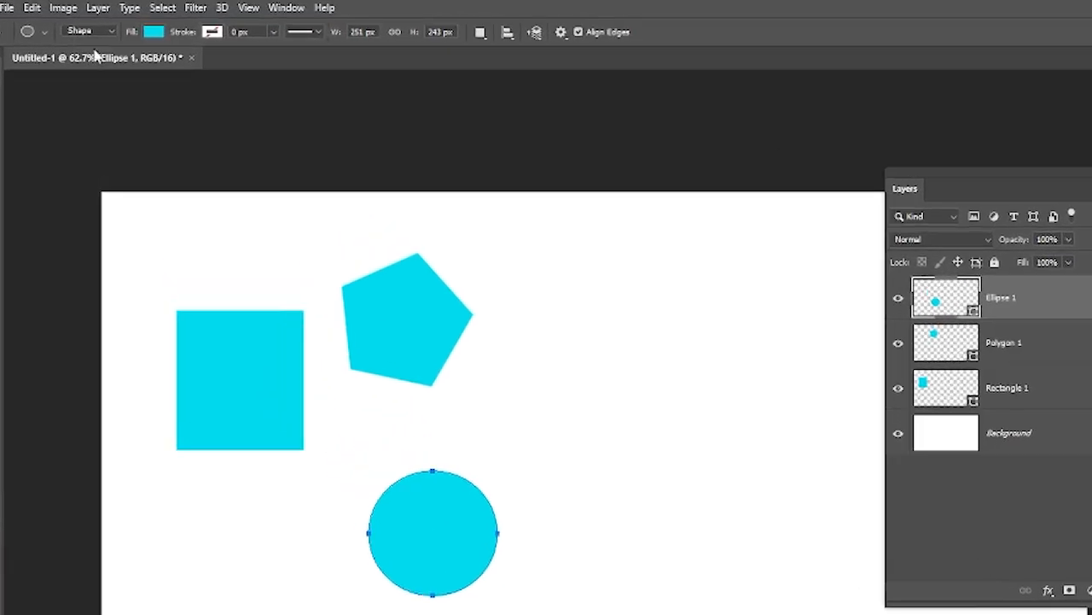
- Try drawing a cyan ellipse about 360 by 384 px in Pixels mode on a new layer, right of the existing shapes
left_click(89, 23)
left_click(101, 79)
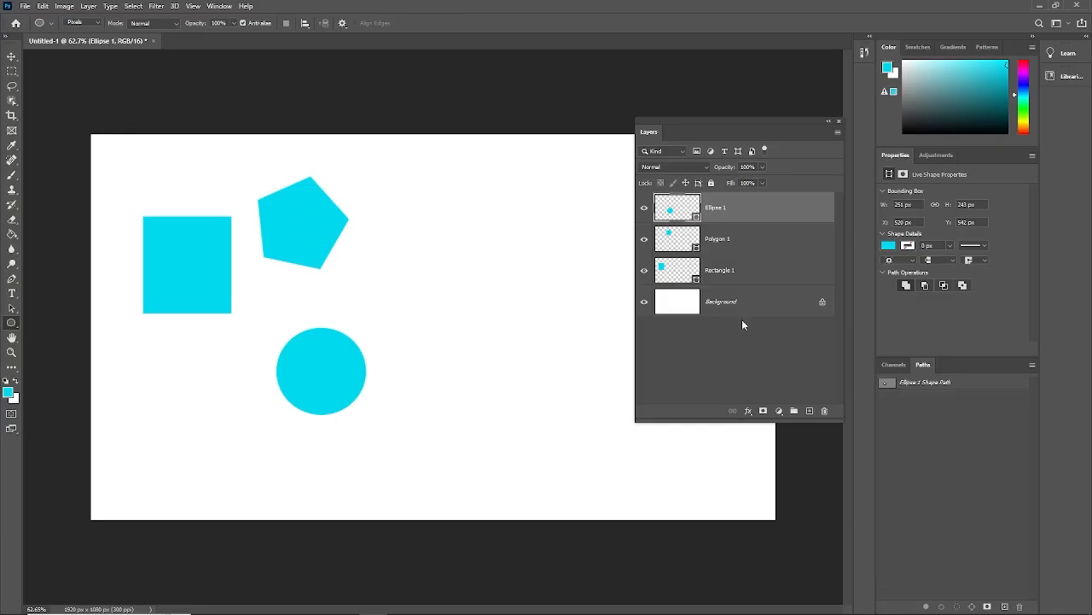
left_click(810, 411)
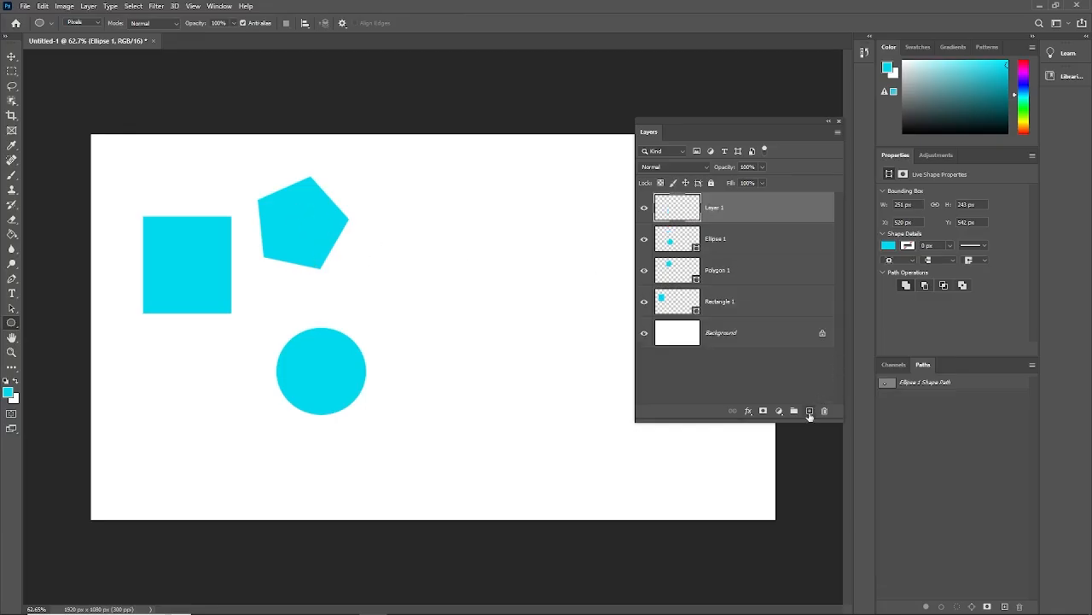
left_click_drag(396, 242, 523, 378)
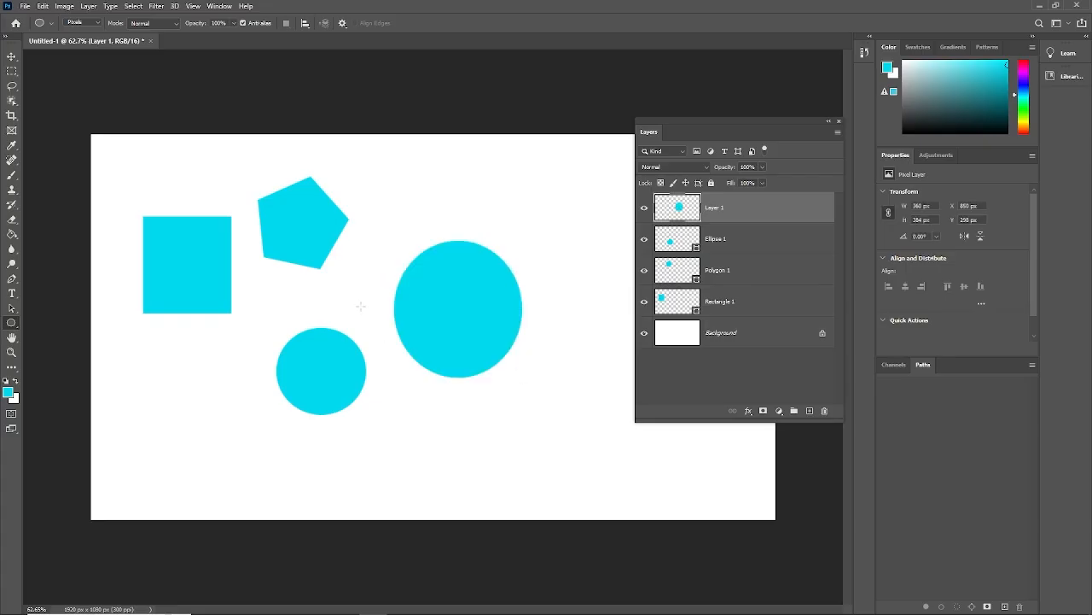
- Undo the pixel ellipse and delete the empty Layer 1
key("ctrl+z")
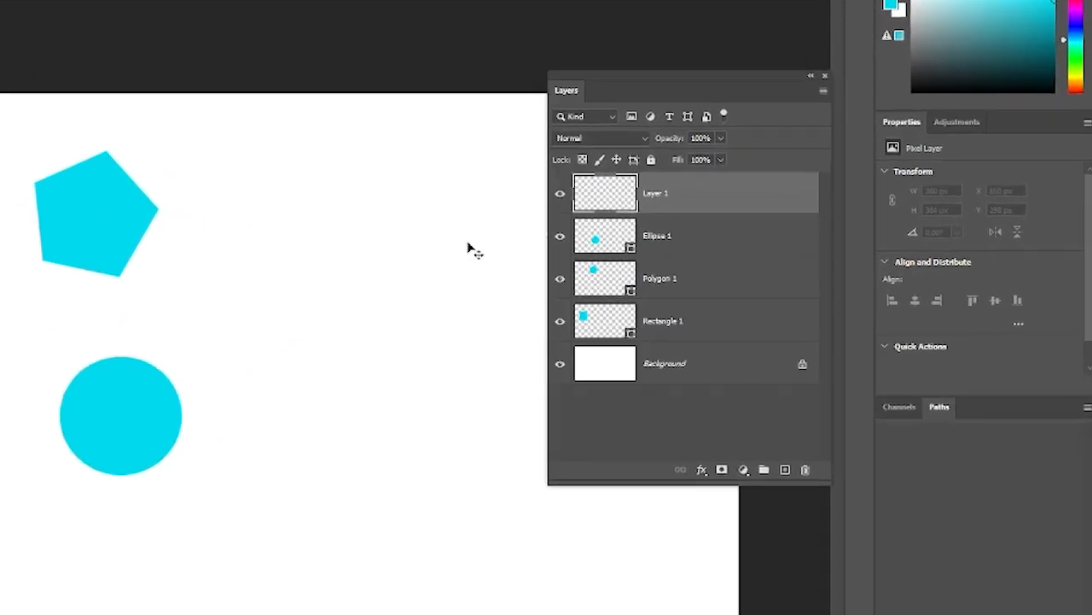
left_click(738, 246)
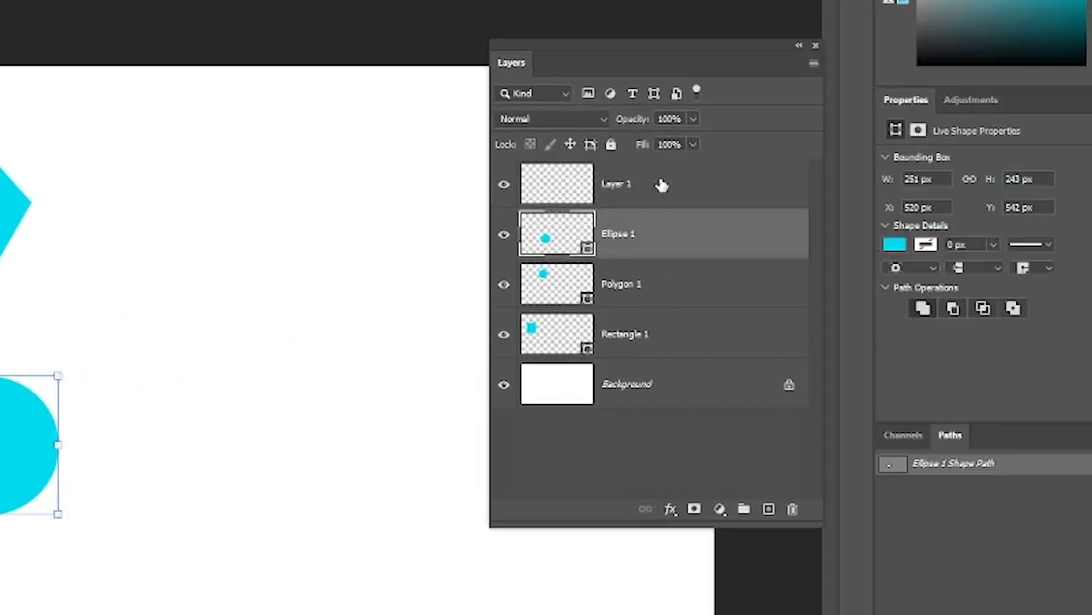
left_click(663, 205)
key("Delete")
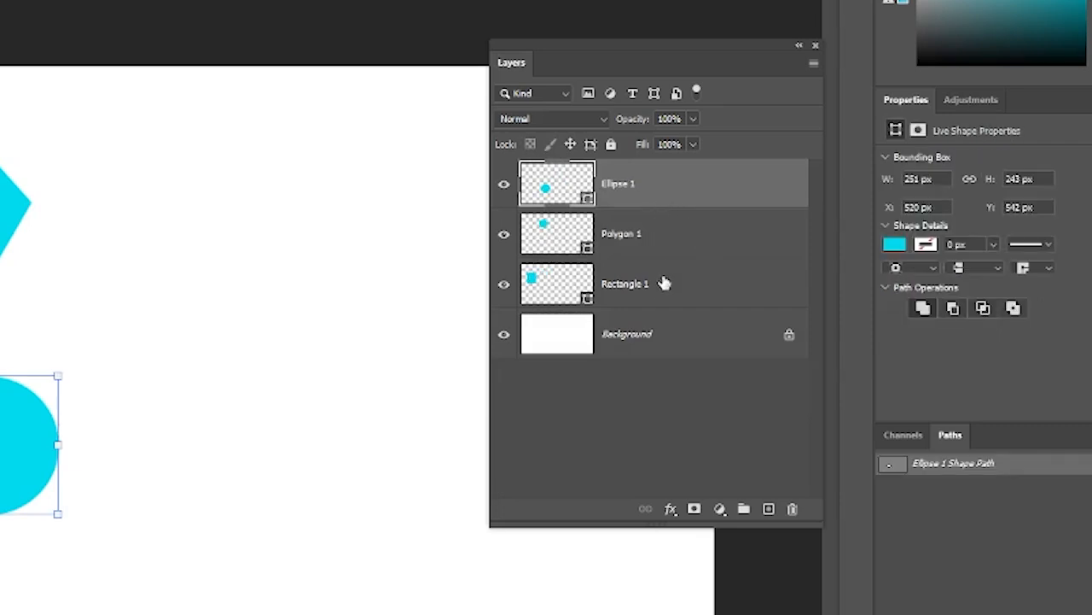
- Group the Ellipse 1, Polygon 1 and Rectangle 1 layers, and ungroup them again
left_click(663, 297, "shift")
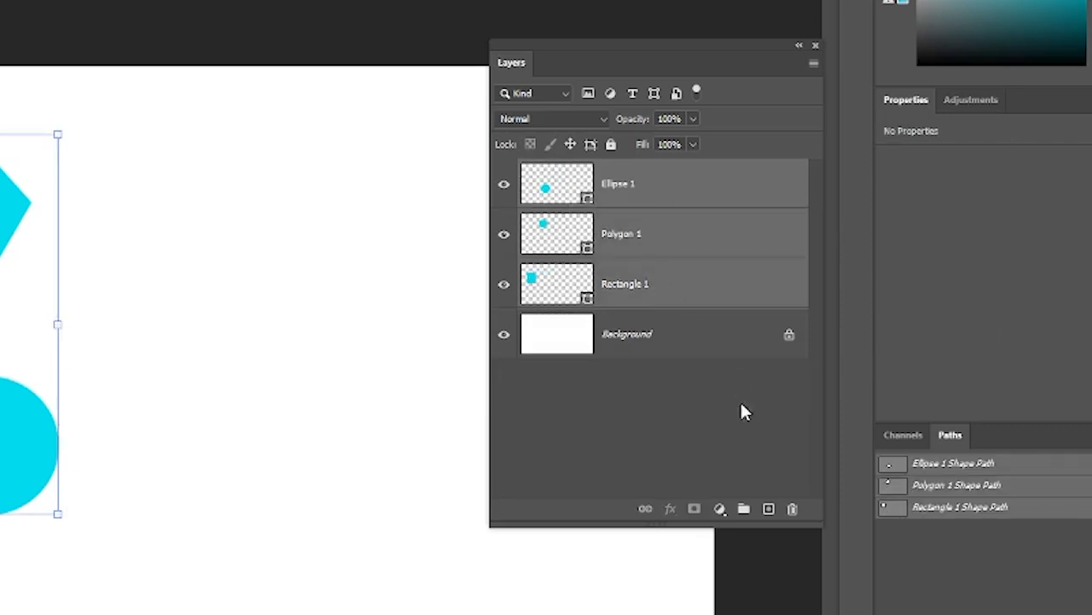
left_click(744, 508)
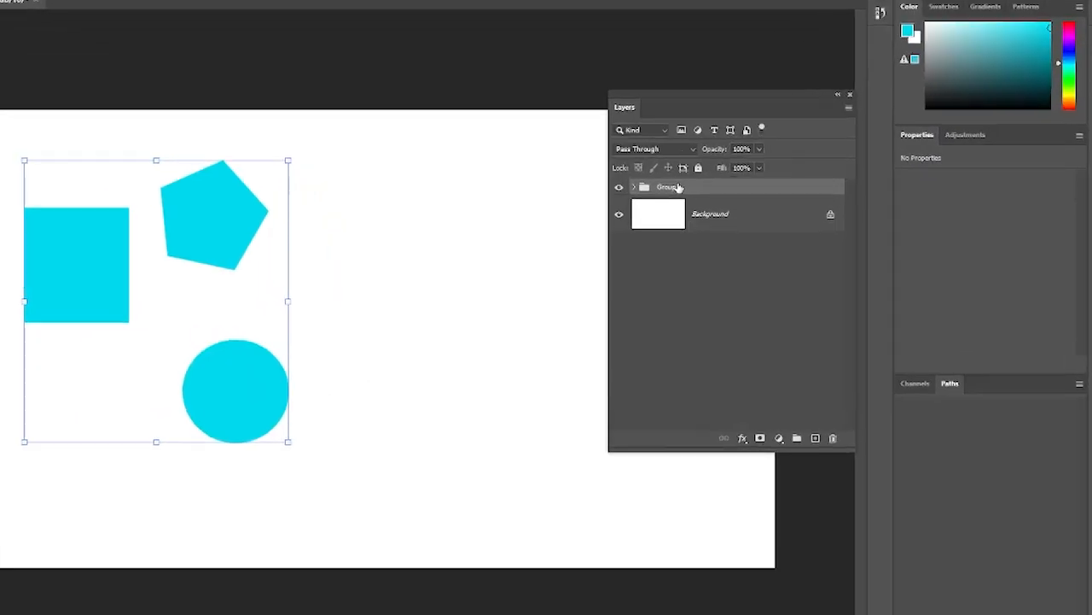
right_click(677, 187)
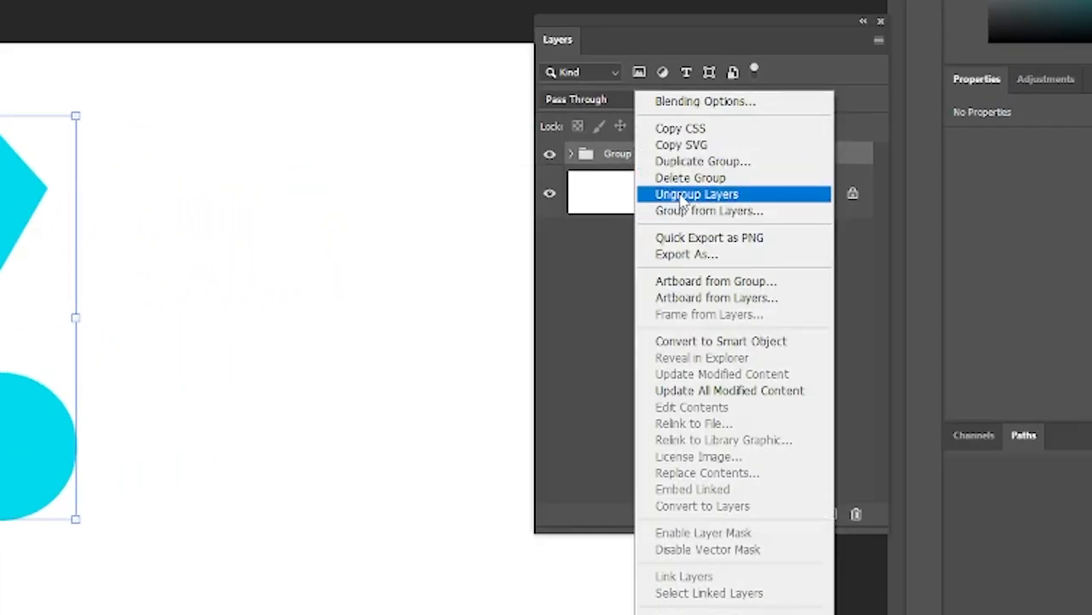
left_click(683, 198)
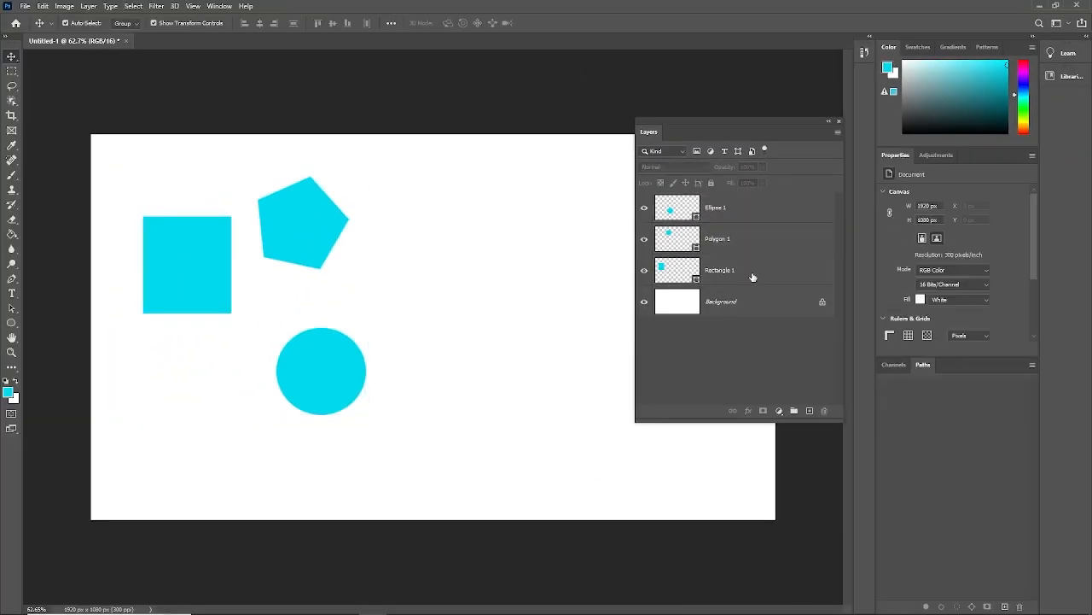
- Group the three shape layers and move the group slightly down and to the right on the canvas
left_click(753, 277)
left_click(727, 209, "shift")
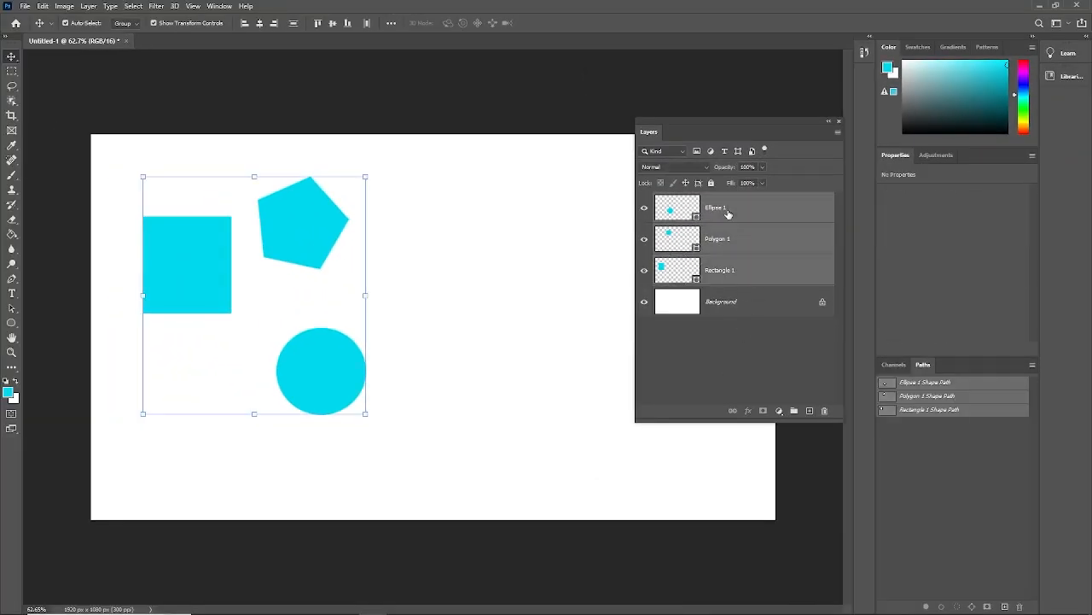
key("ctrl+g")
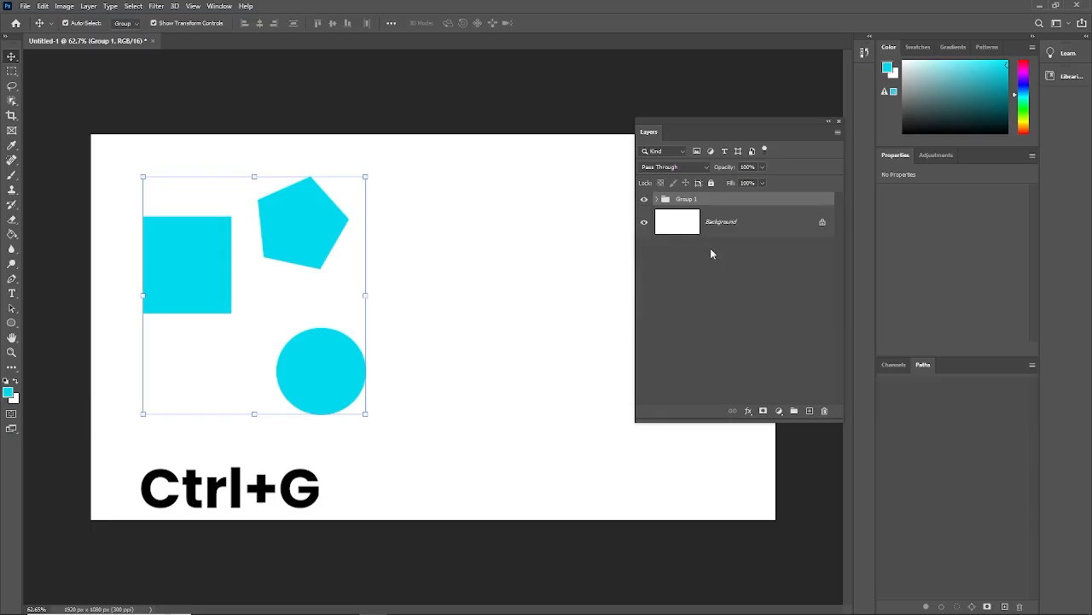
left_click(585, 250)
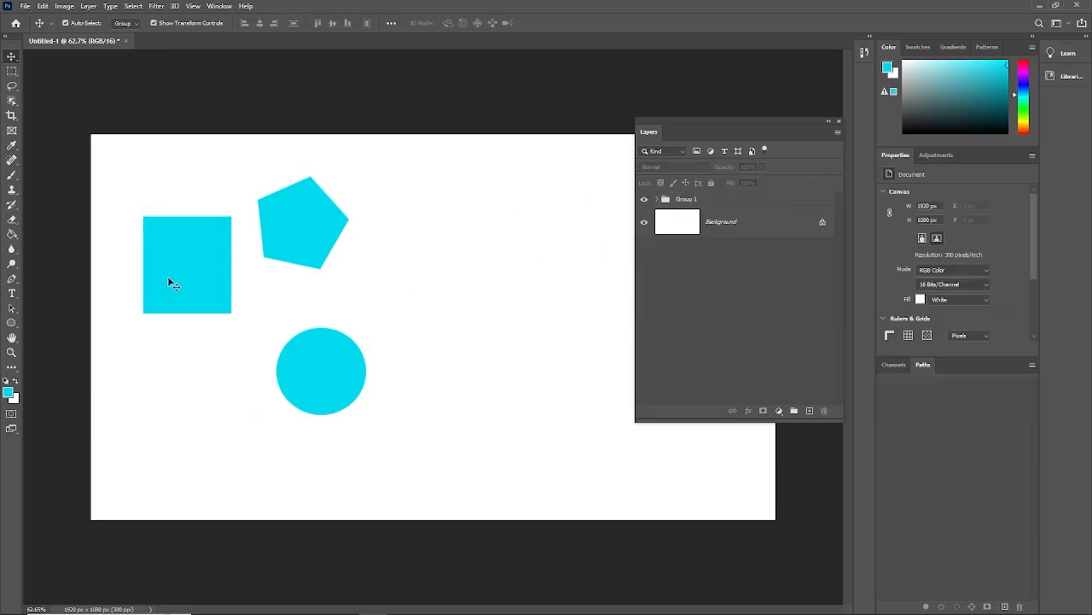
left_click_drag(168, 278, 212, 300)
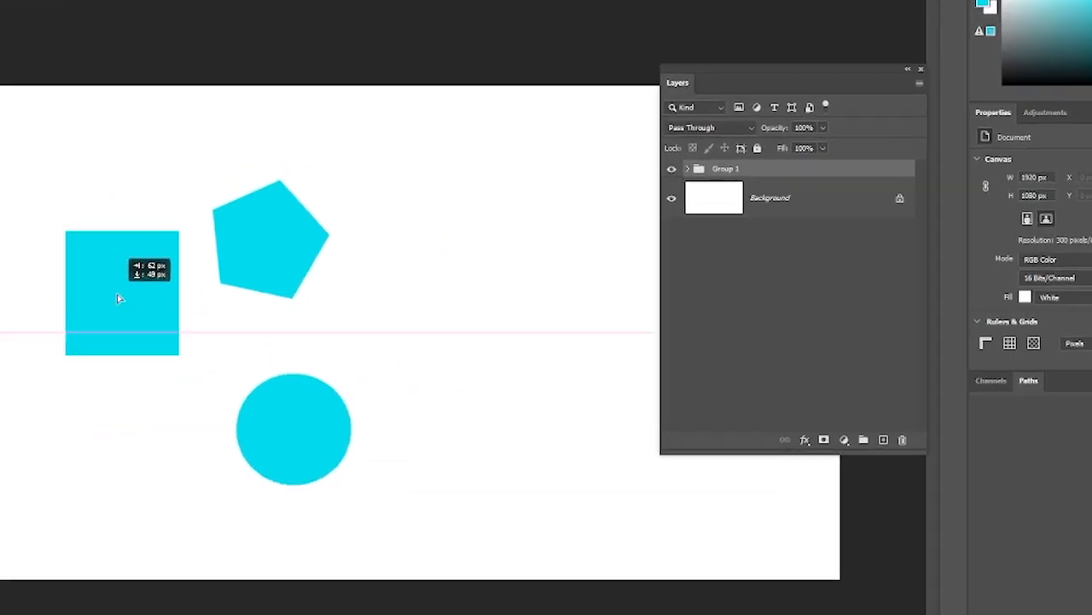
left_click_drag(120, 298, 119, 299)
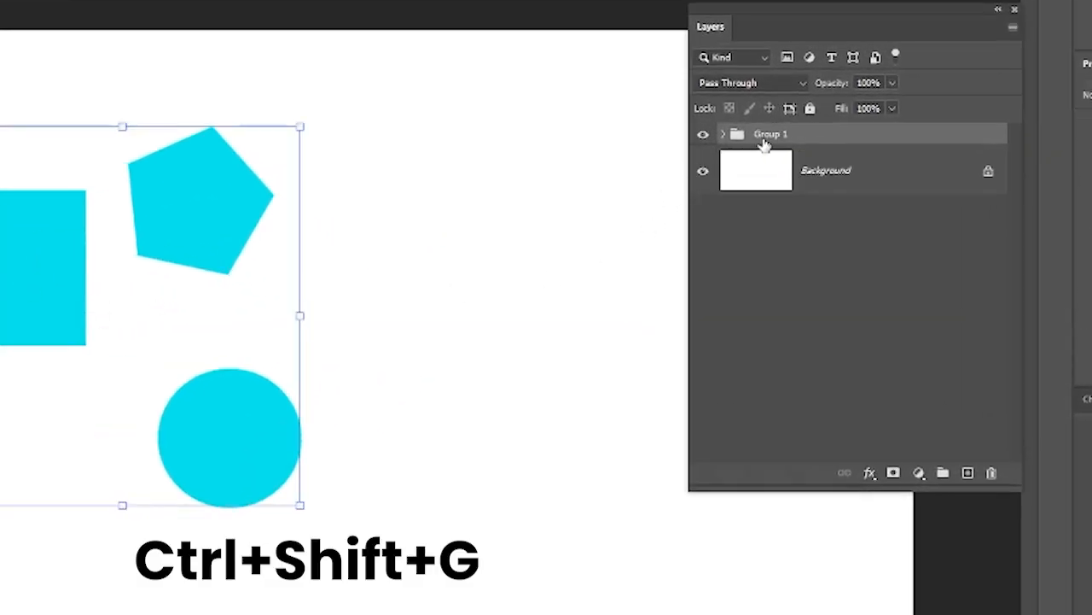
- Ungroup the shape layers and move only the pentagon slightly down and to the right
key("ctrl+shift+g")
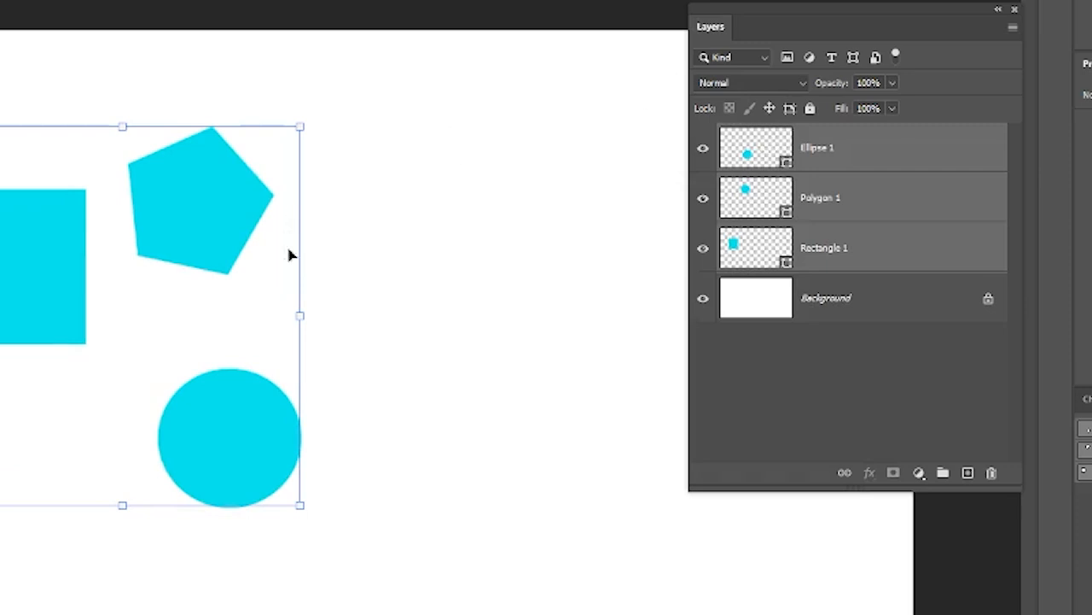
left_click_drag(162, 251, 239, 273)
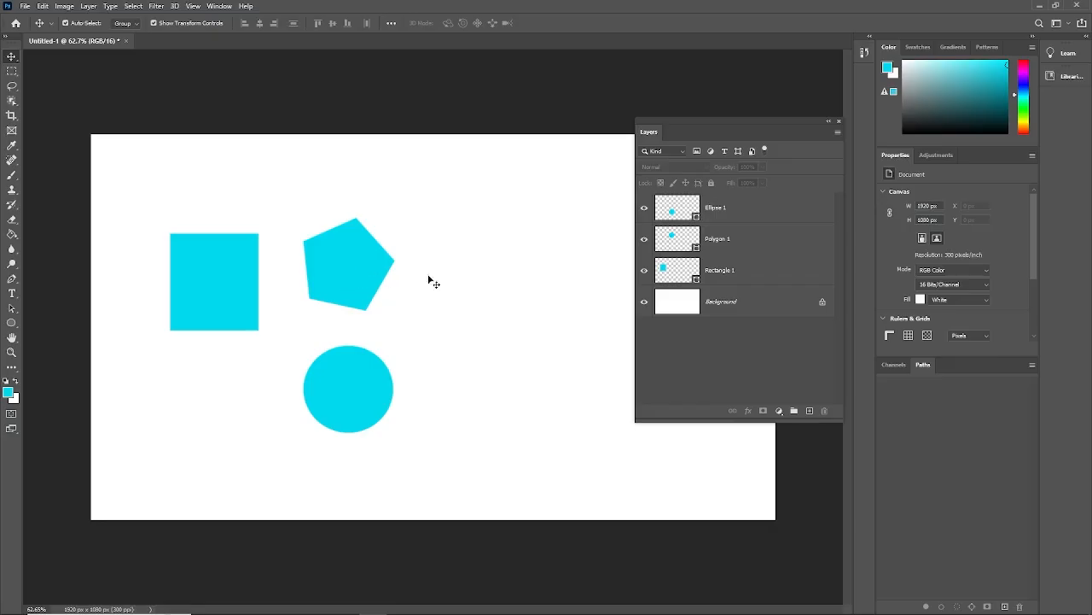
- Group the Rectangle 1, Polygon 1 and Ellipse 1 layers again and clear the selection
left_click(741, 279)
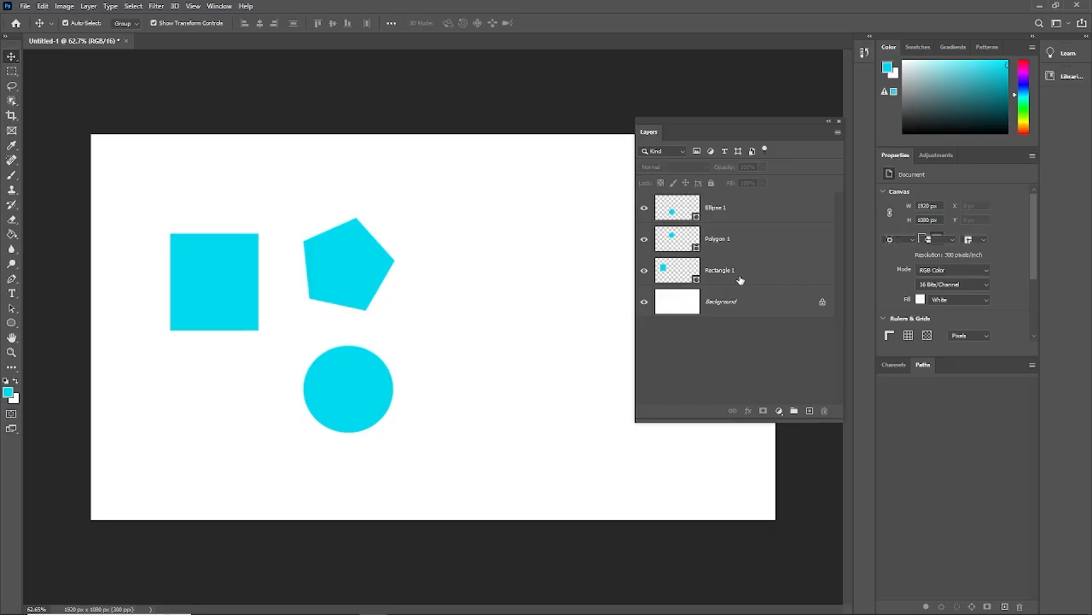
left_click(737, 214, "shift")
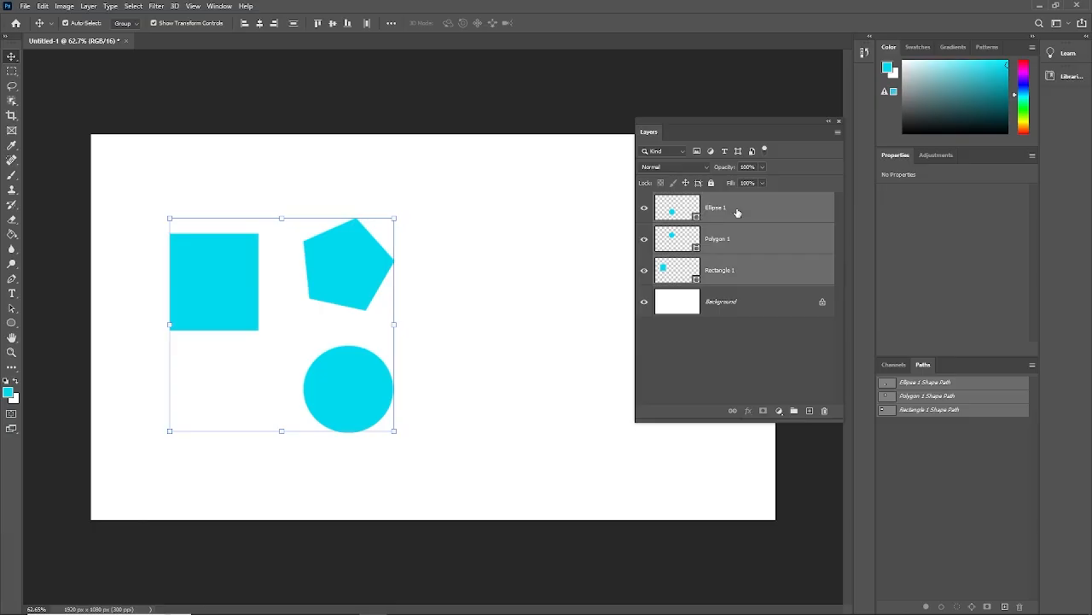
key("ctrl+g")
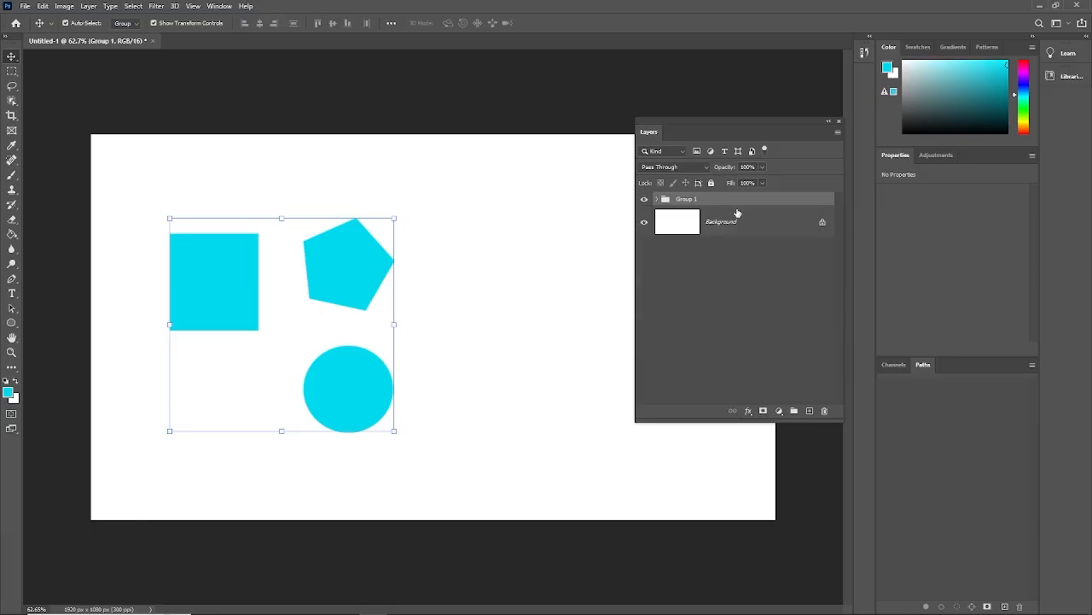
left_click(541, 323, "ctrl")
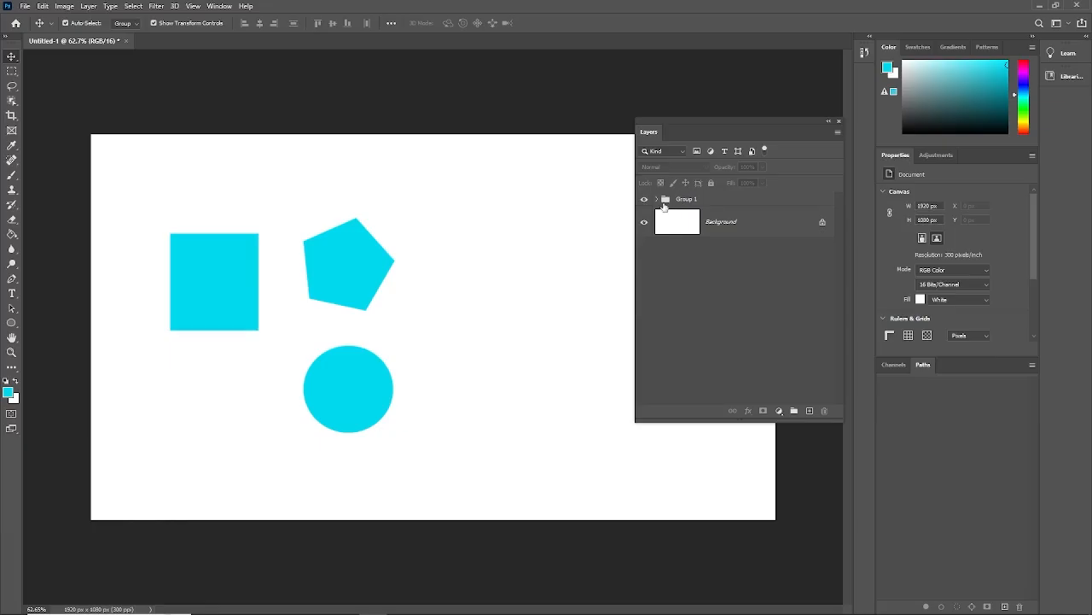
- Move the grouped shapes together to the right, toward the middle of the canvas
left_click(358, 279)
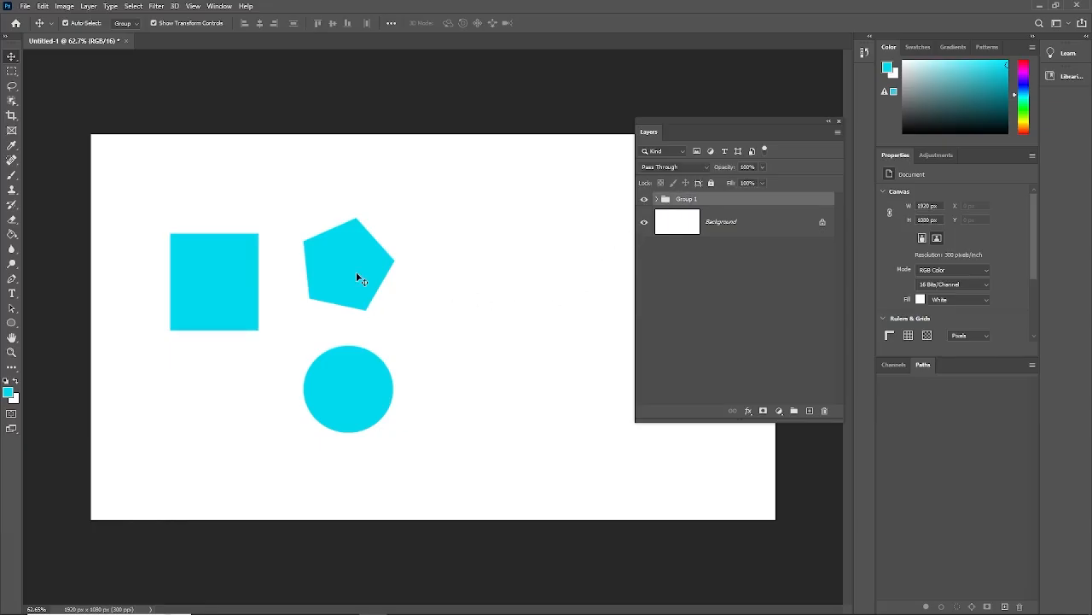
left_click_drag(356, 271, 433, 274)
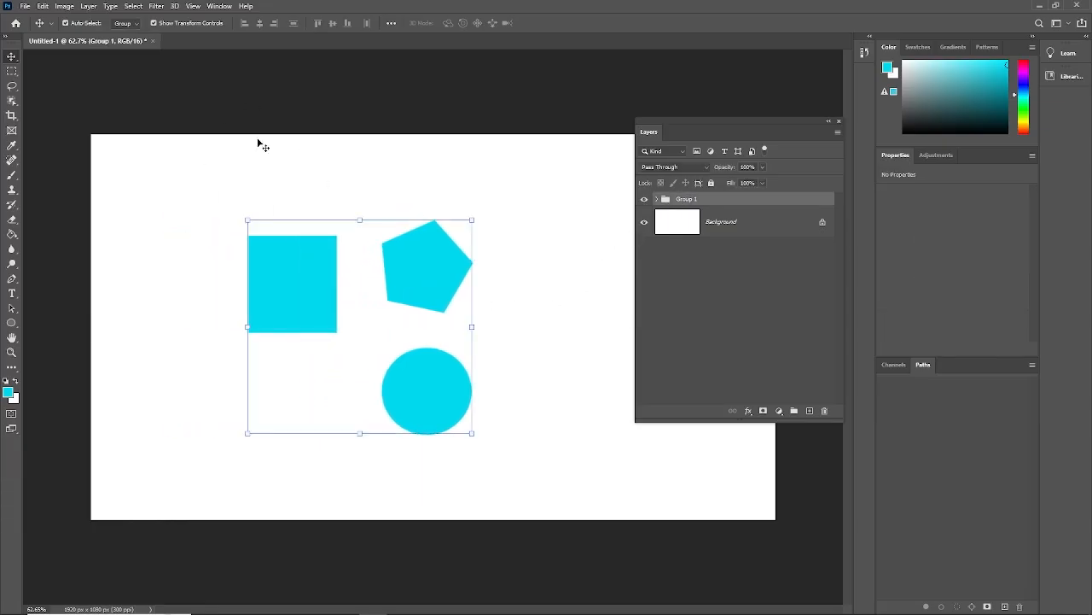
left_click(406, 196)
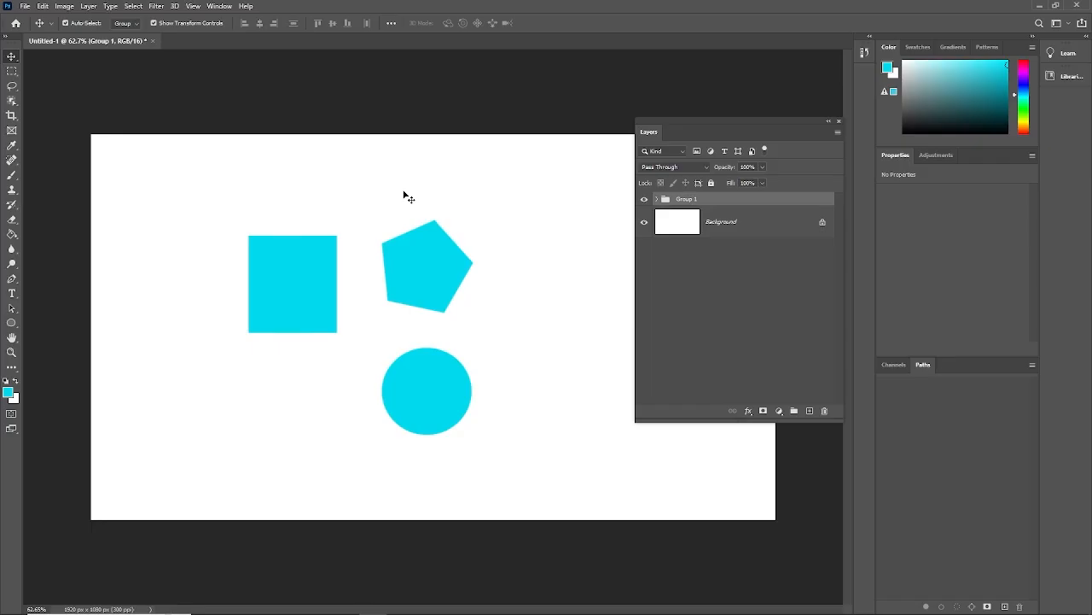
- Set the Move Tool's Auto-Select to Layer and move only the pentagon up and to the right within the group
left_click(429, 276)
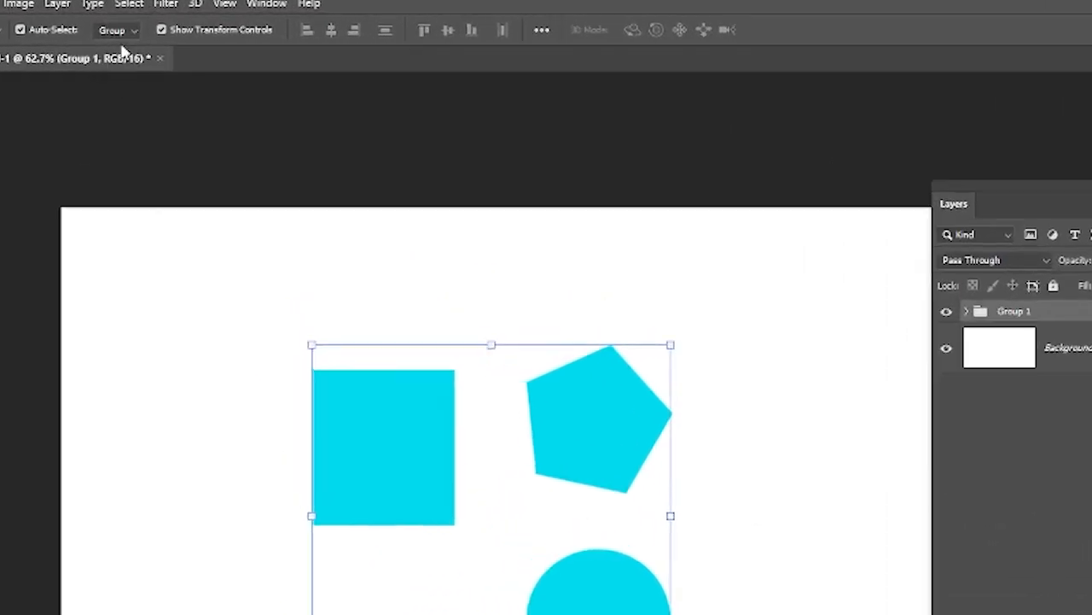
left_click(132, 30)
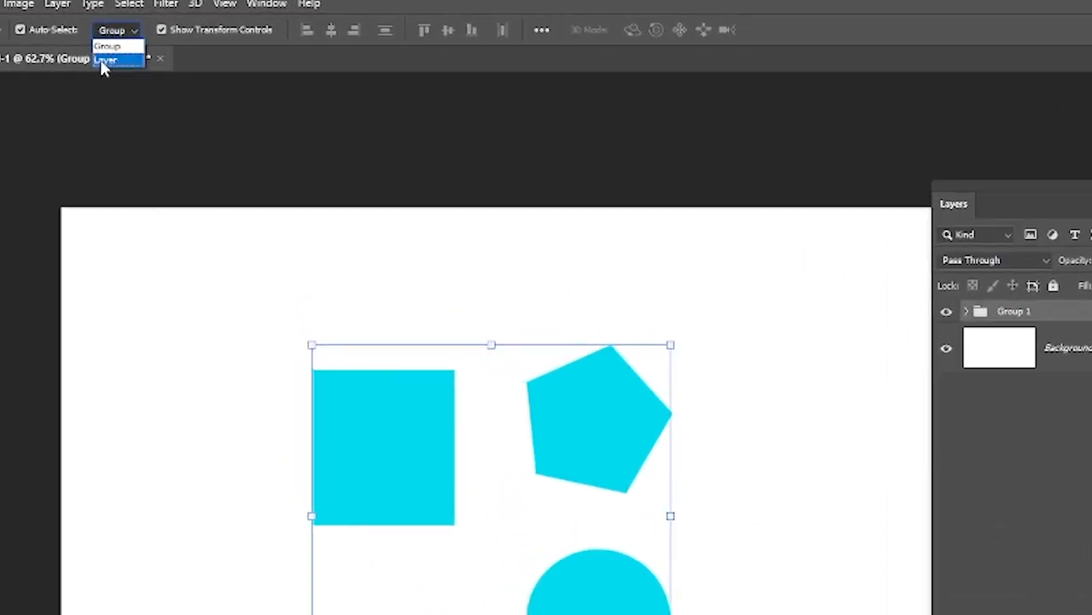
left_click(99, 59)
left_click(185, 276)
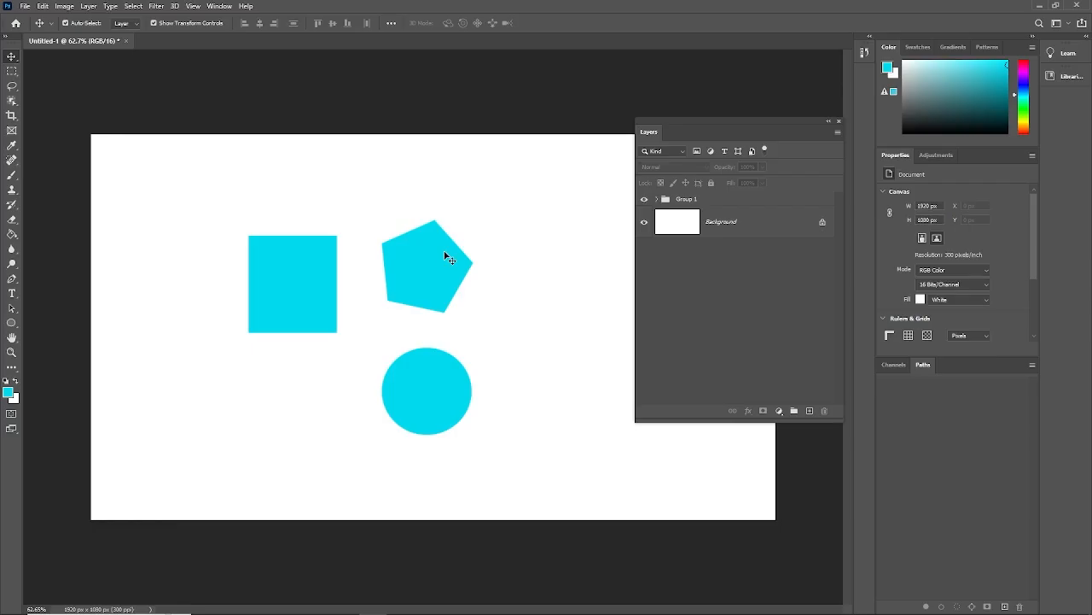
left_click(422, 284)
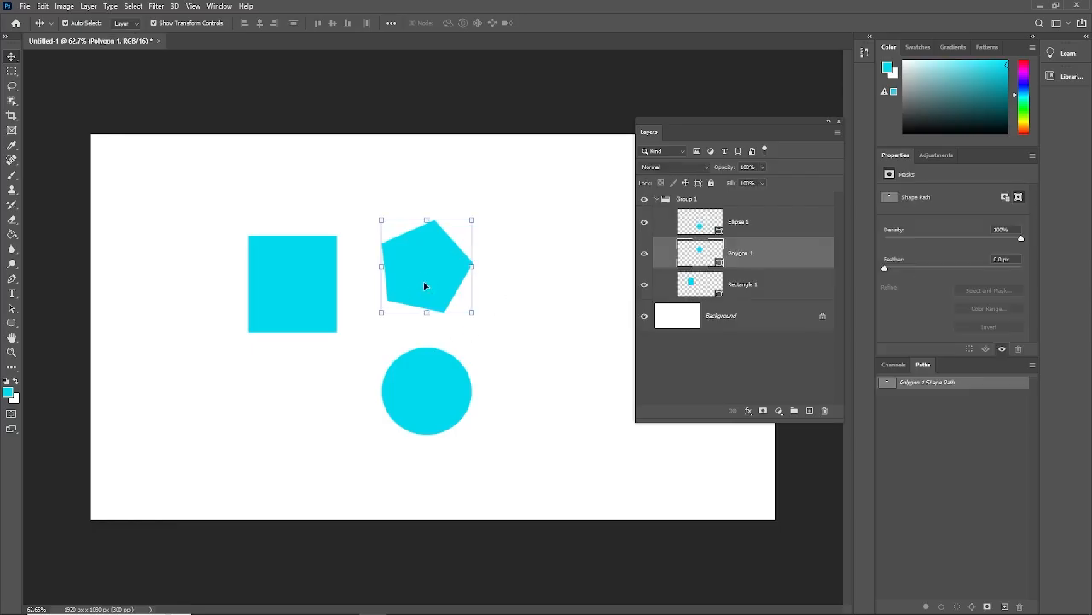
left_click_drag(425, 285, 466, 253)
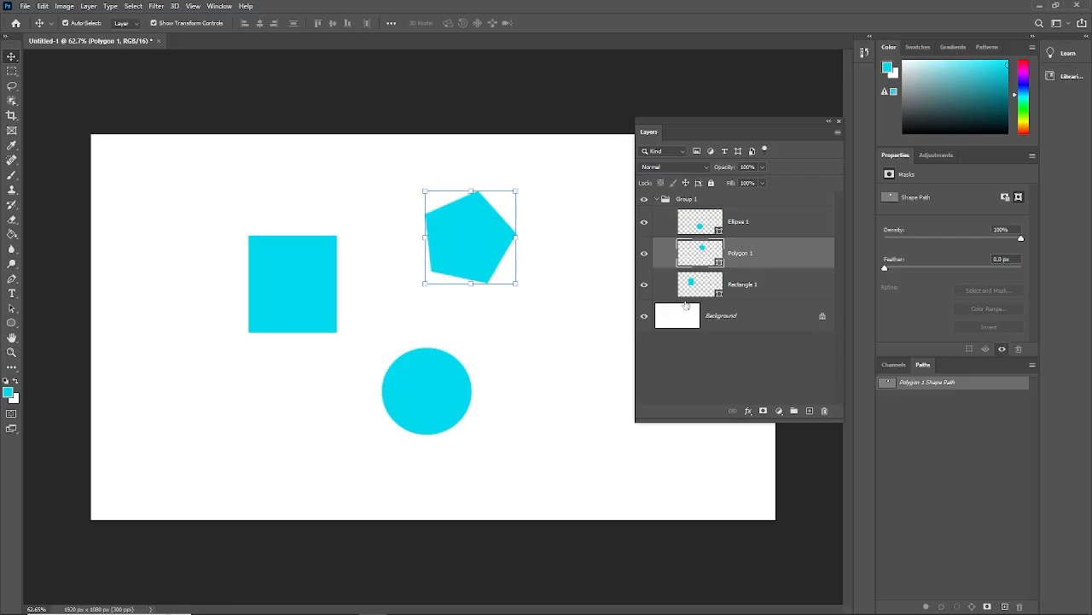
- Reposition the circle, rectangle and pentagon individually within the group, keeping the circle below and between the other two
left_click_drag(442, 387, 438, 358)
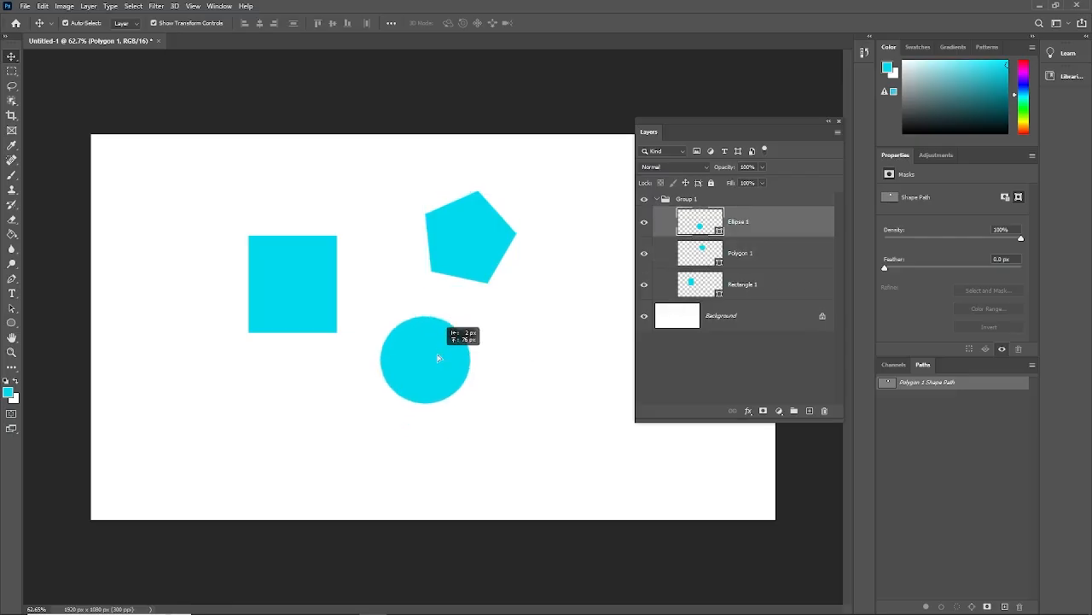
left_click_drag(334, 298, 359, 280)
left_click_drag(472, 235, 446, 250)
left_click_drag(437, 348, 413, 373)
left_click_drag(344, 276, 330, 310)
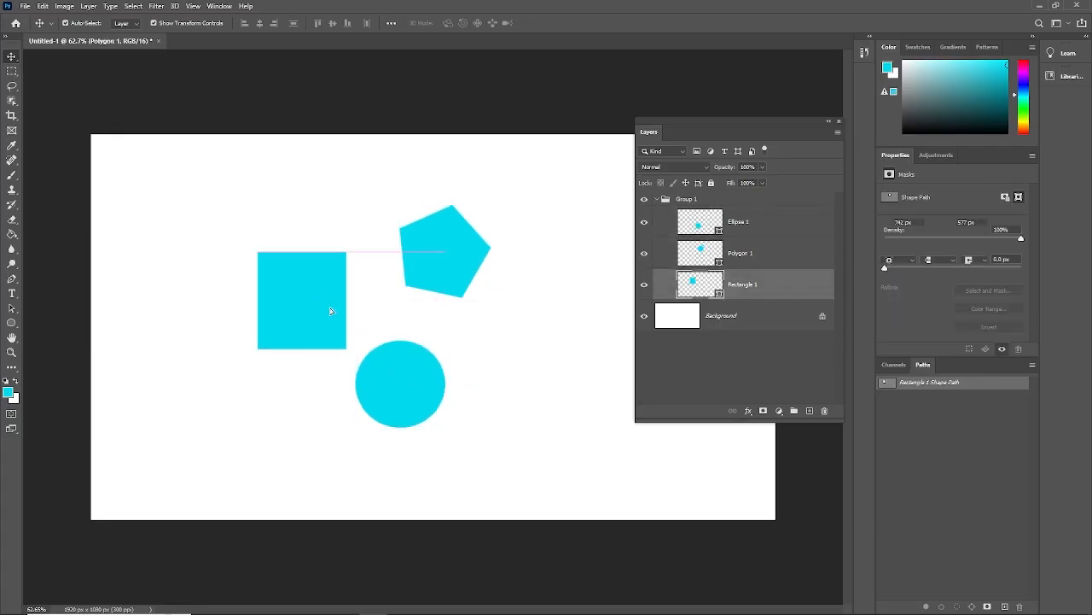
left_click(457, 248)
left_click_drag(456, 248, 465, 239)
left_click_drag(317, 309, 304, 279)
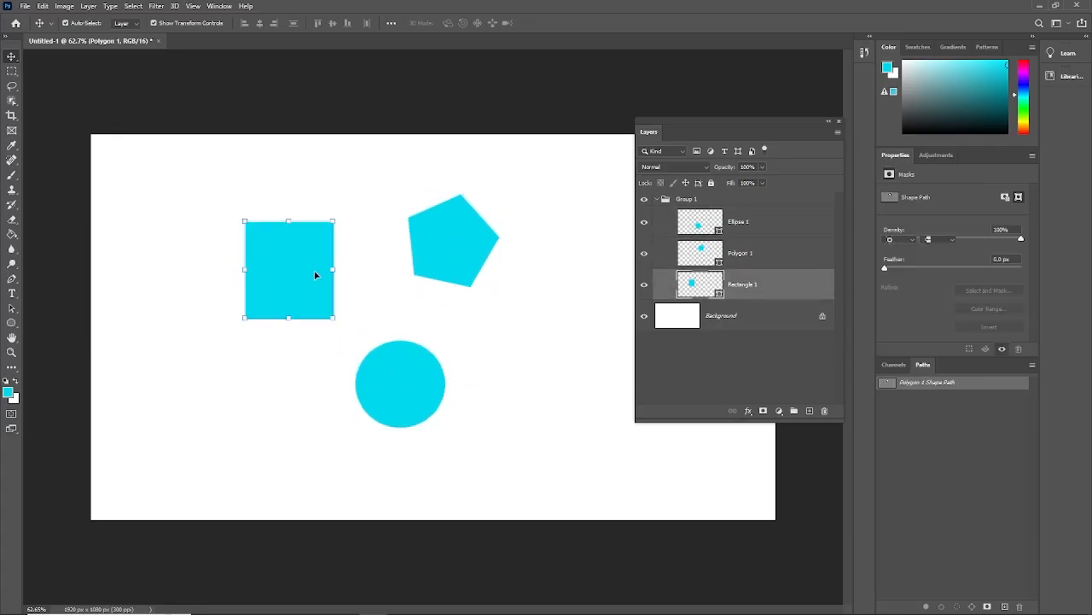
- Set Auto-Select to Group and move all the grouped shapes together to the left and slightly up
left_click(126, 23)
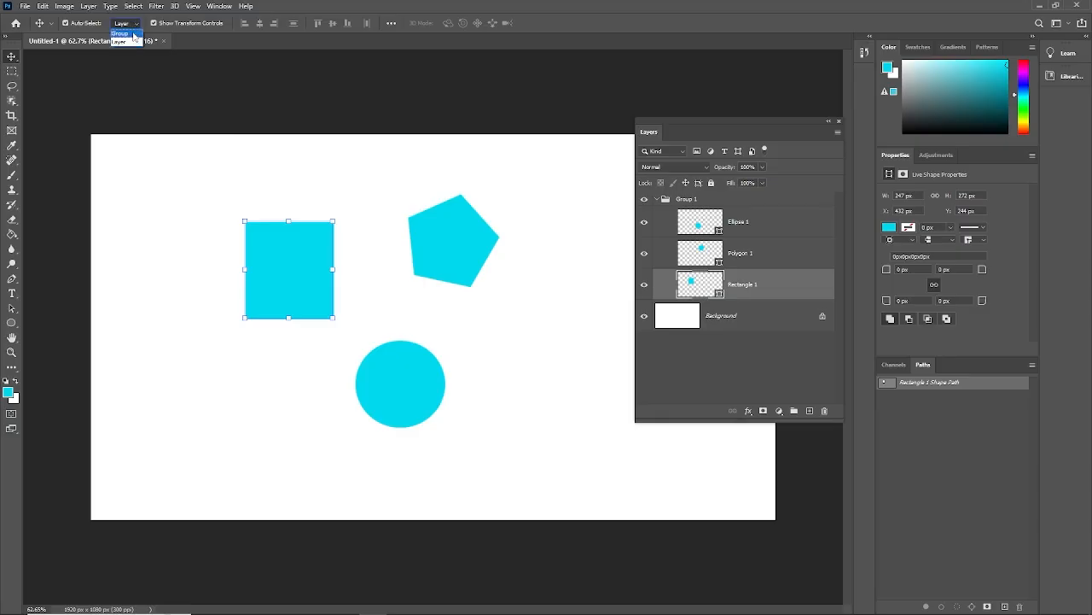
left_click(135, 38)
left_click_drag(281, 276, 219, 260)
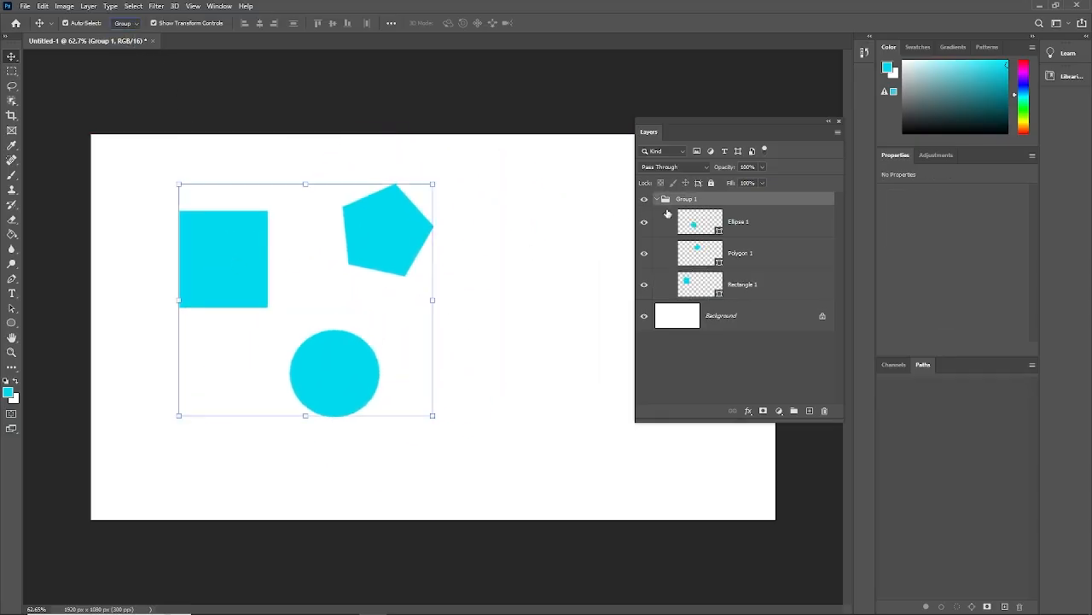
left_click(132, 26)
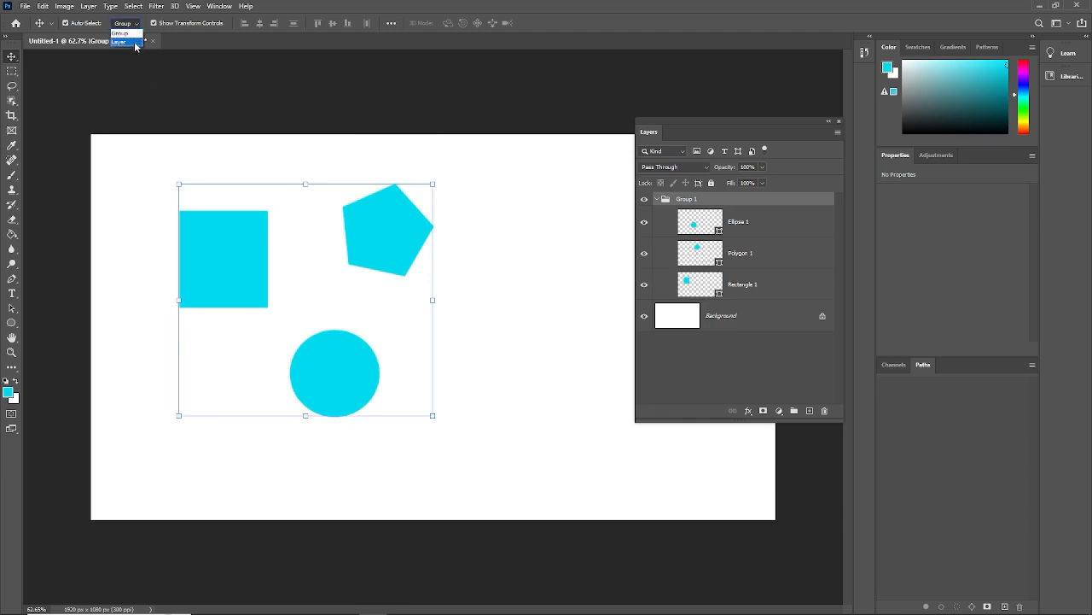
left_click(216, 155)
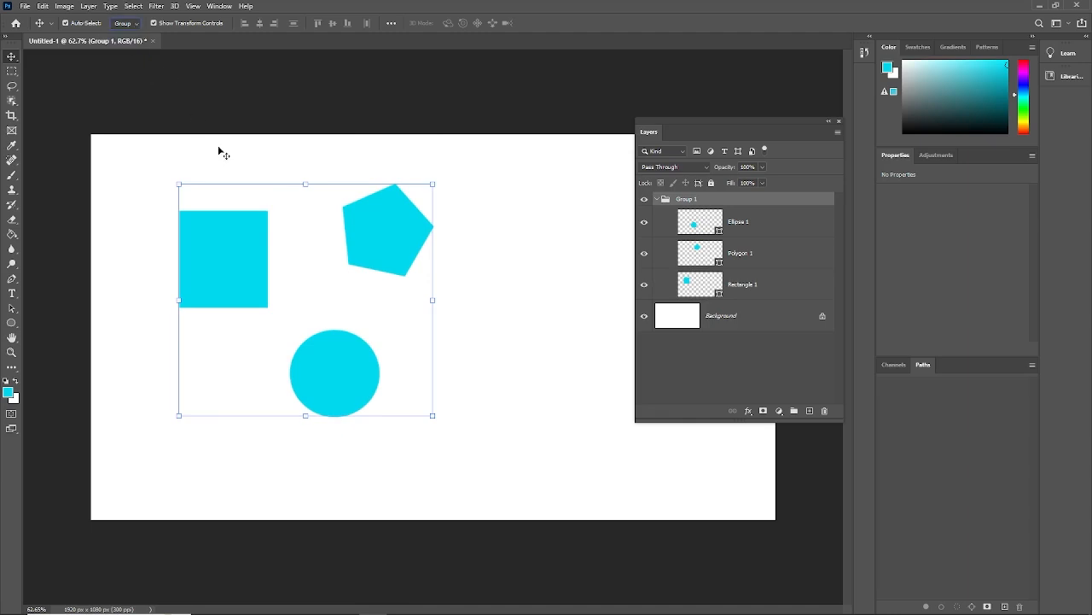